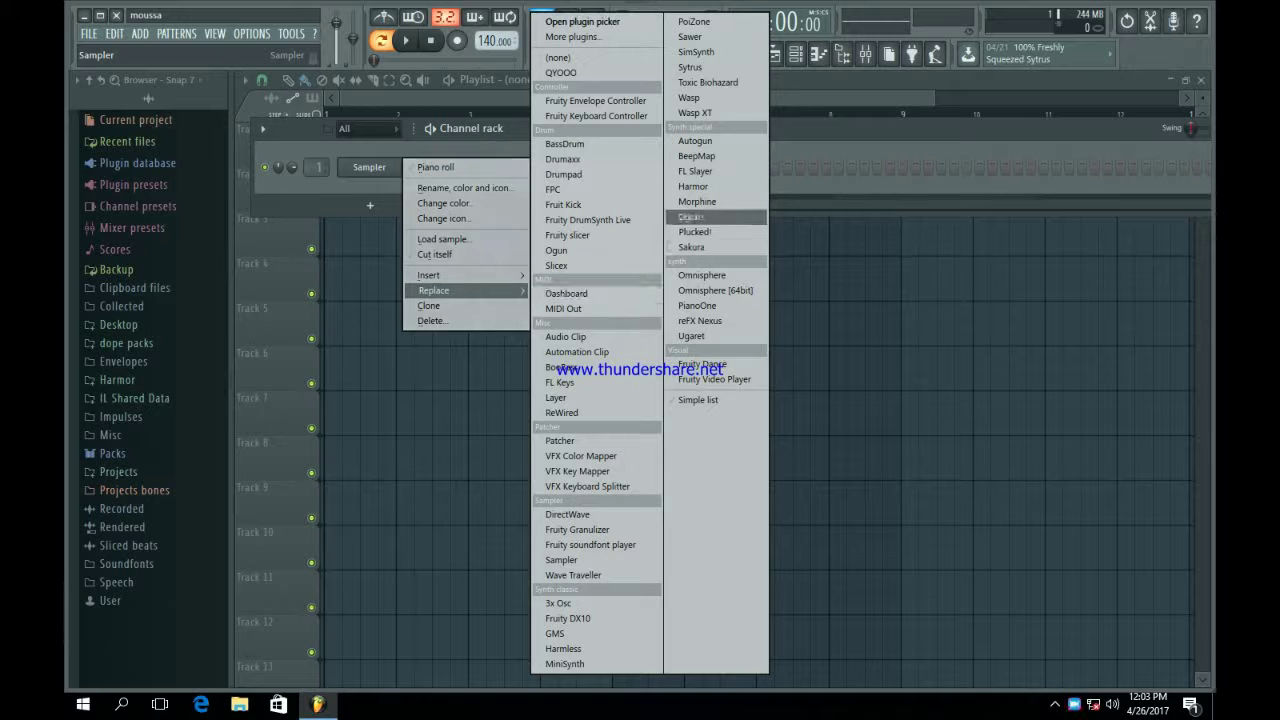
# - Replace the Sampler channel with Morphine and load the STR Cello 1 FG program from its Strings bank
pyautogui.click(697, 201)
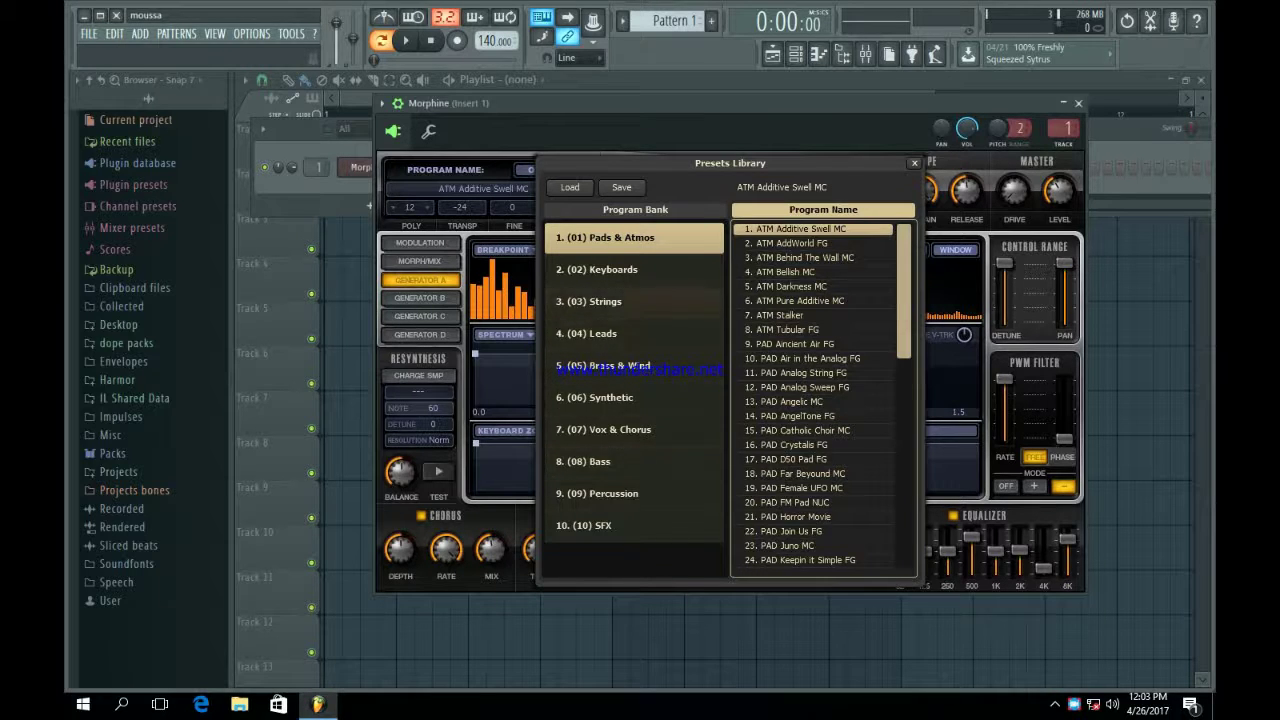
pyautogui.click(634, 302)
pyautogui.click(802, 387)
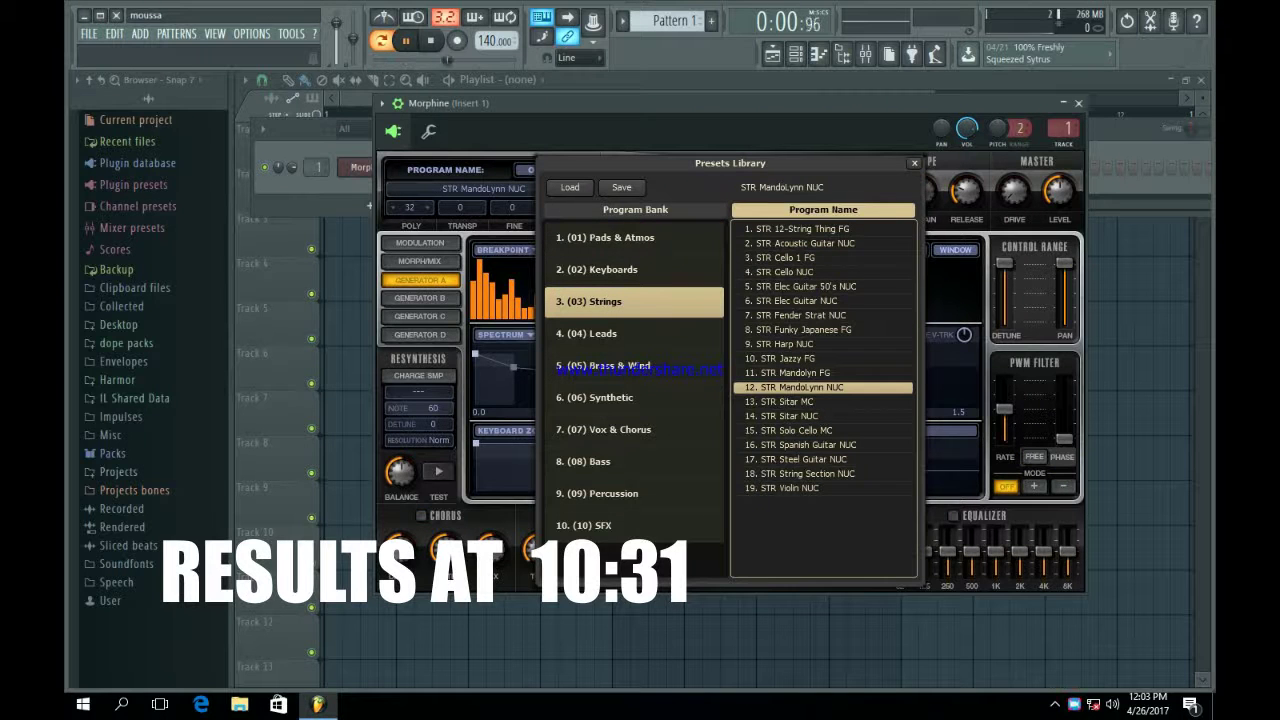
pyautogui.press('Up')
pyautogui.press('Up')
pyautogui.press('Up')
pyautogui.press('Up')
pyautogui.press('Up')
pyautogui.press('Up')
pyautogui.press('Up')
pyautogui.press('Up')
pyautogui.press('Up')
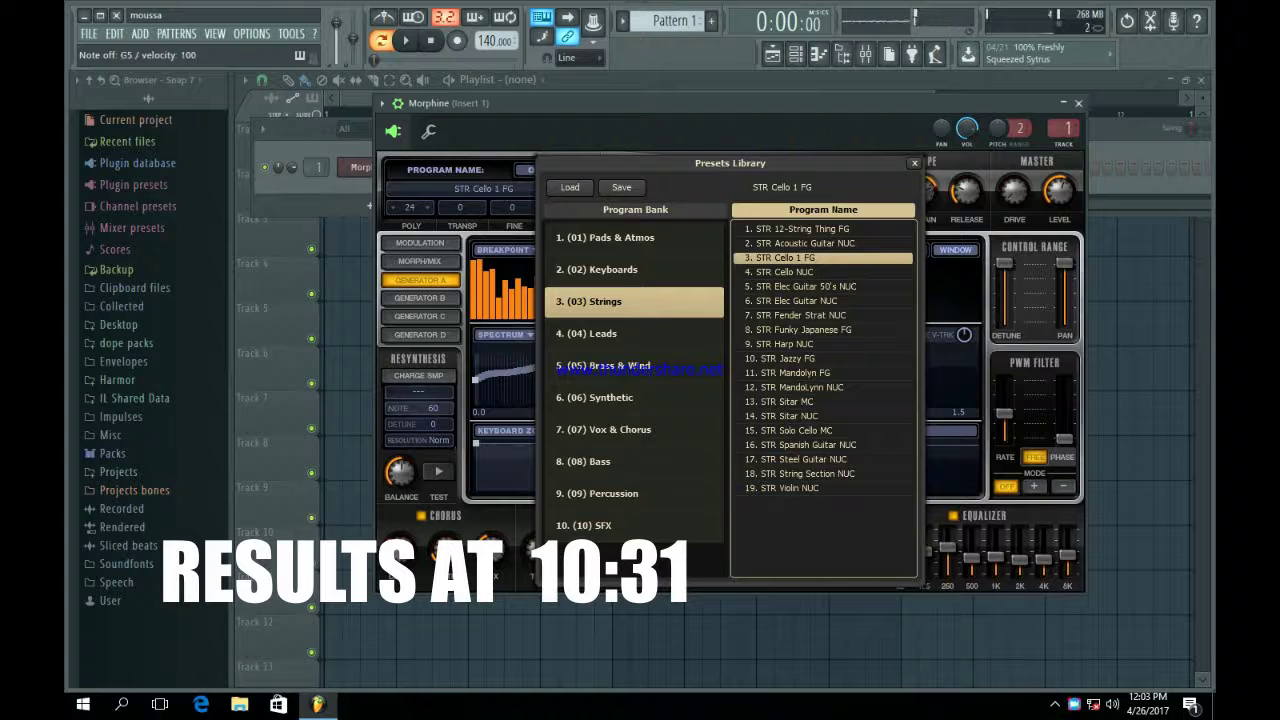
pyautogui.press('Escape')
pyautogui.press('Escape')
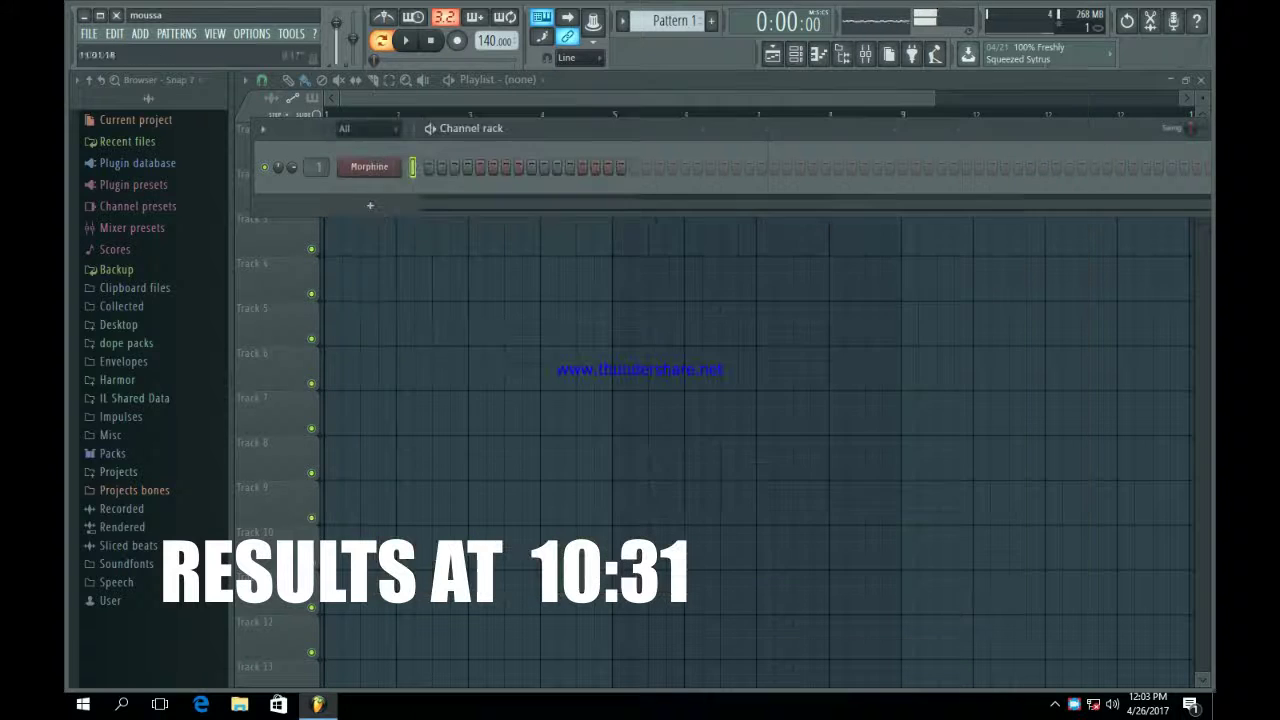
# - Open the Morphine channel's piano roll and place an A5 note one bar long at bar 1
pyautogui.rightClick(369, 167)
pyautogui.click(438, 167)
pyautogui.scroll(-5, 342, 306)
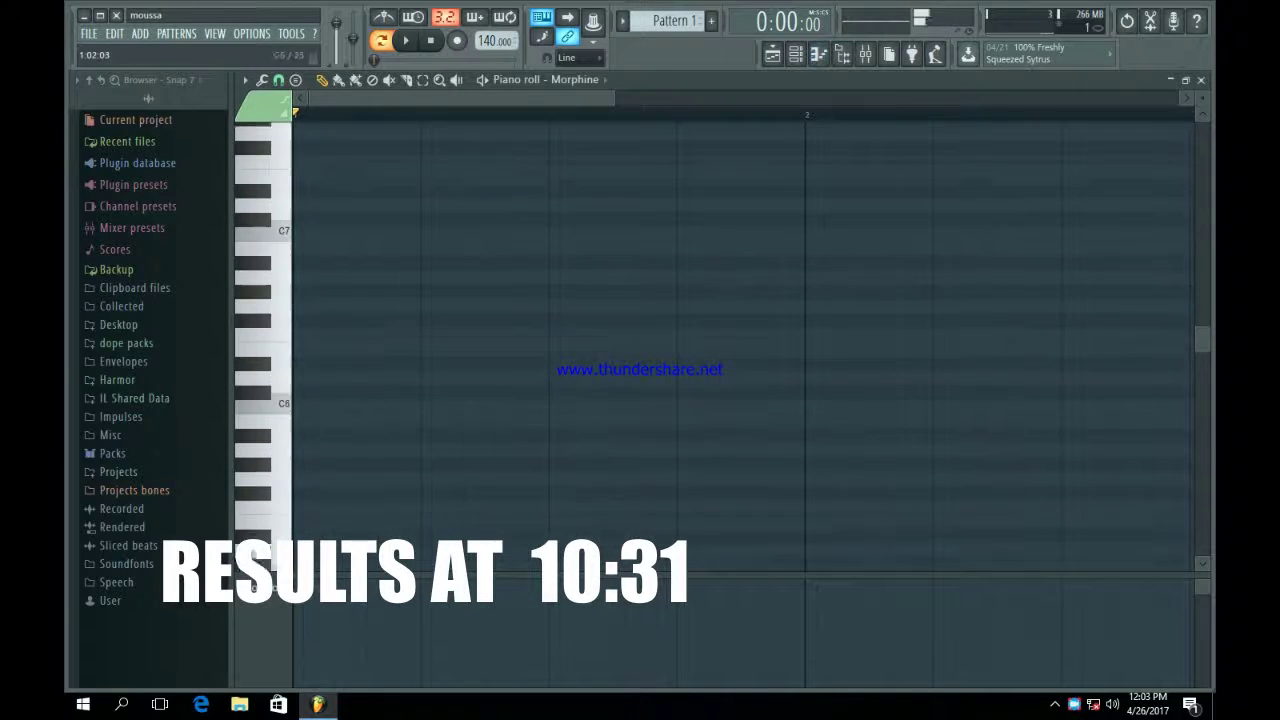
pyautogui.press('n')
pyautogui.scroll(-6, 342, 306)
pyautogui.scroll(5, 342, 306)
pyautogui.press('n')
pyautogui.scroll(6, 342, 306)
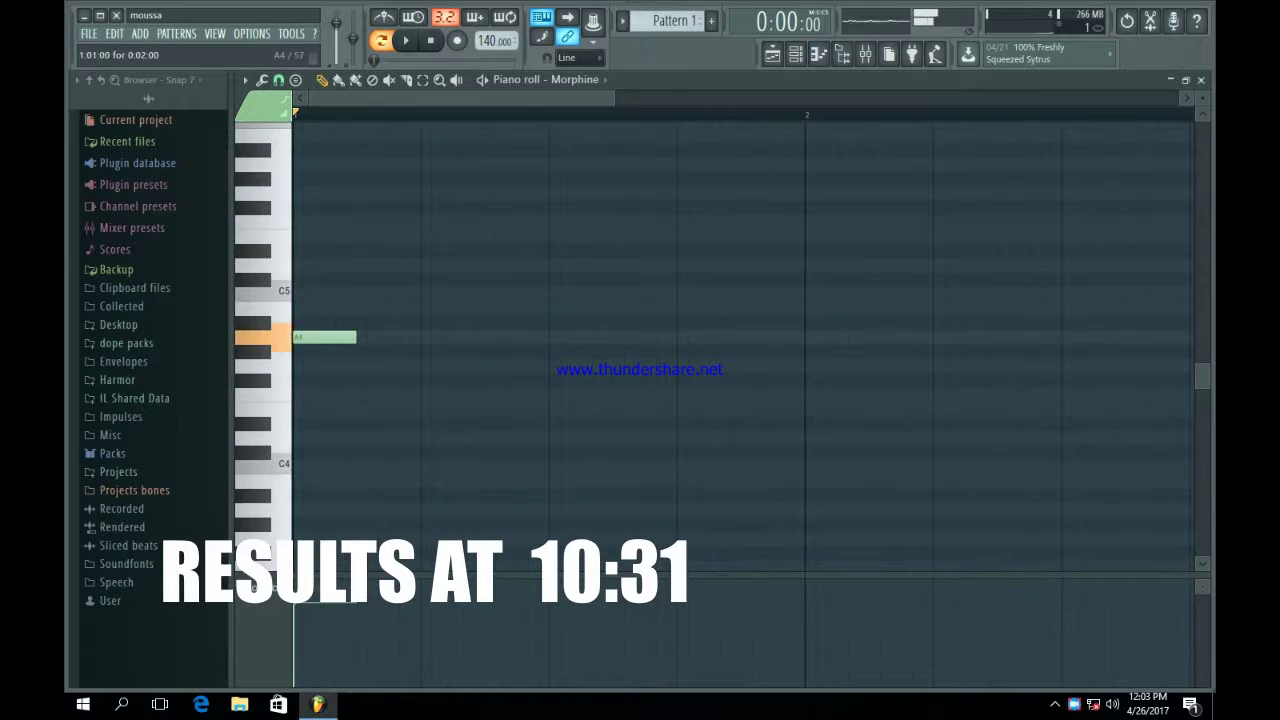
pyautogui.moveTo(312, 337); pyautogui.dragTo(312, 164)
pyautogui.scroll(3, 342, 306)
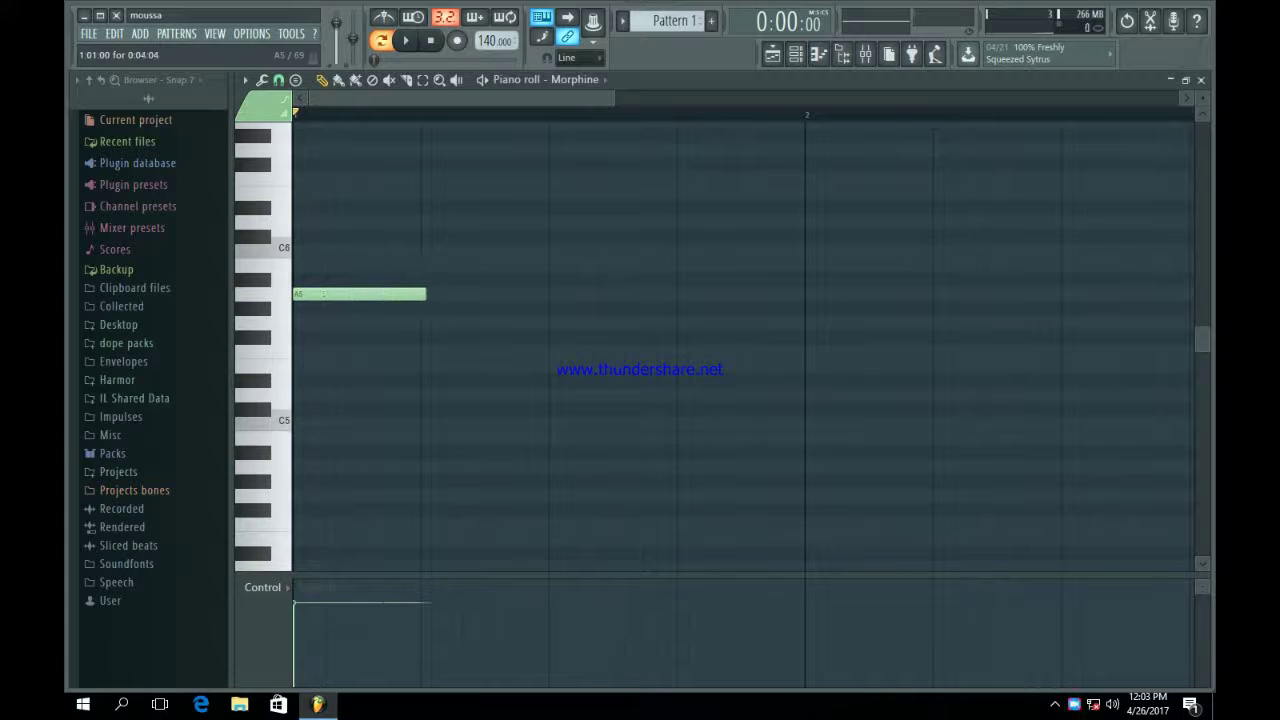
pyautogui.moveTo(614, 98); pyautogui.dragTo(1178, 98)
pyautogui.press('space')
pyautogui.press('space')
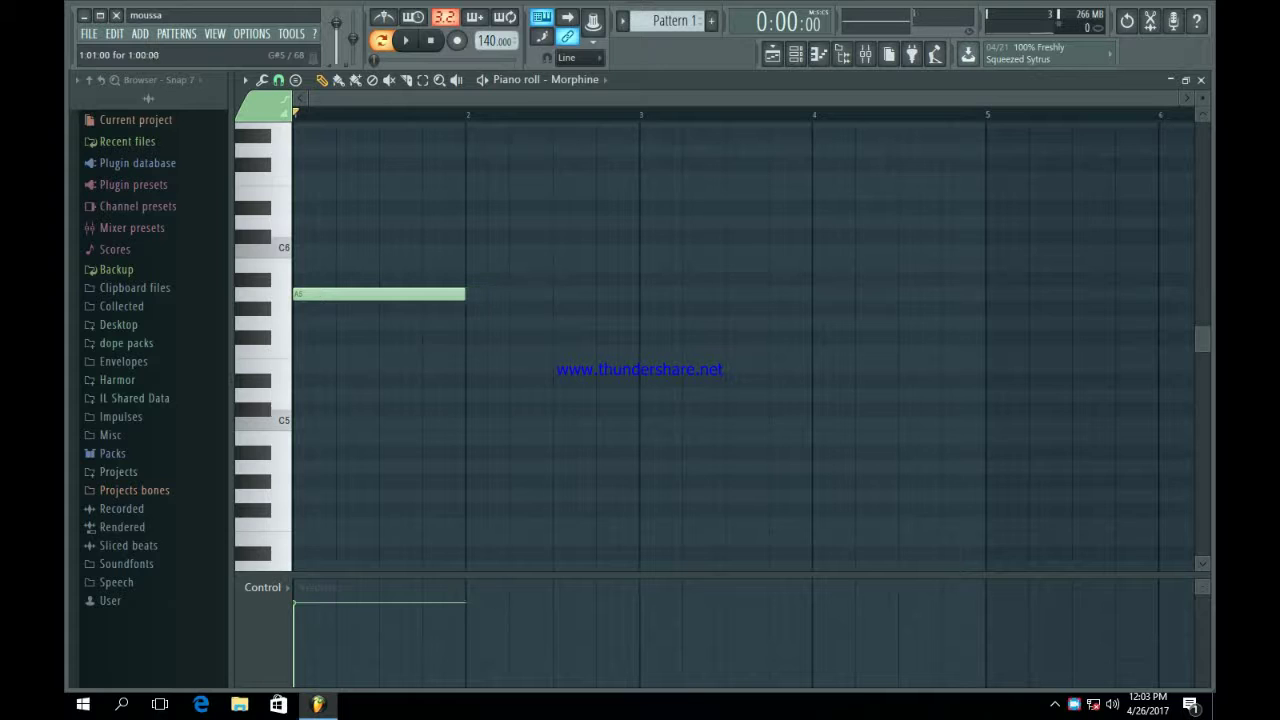
# - Add one-bar notes F5 at bar 2, B5 at bar 3 and G5 at bar 4, and play the melody
pyautogui.click(471, 351)
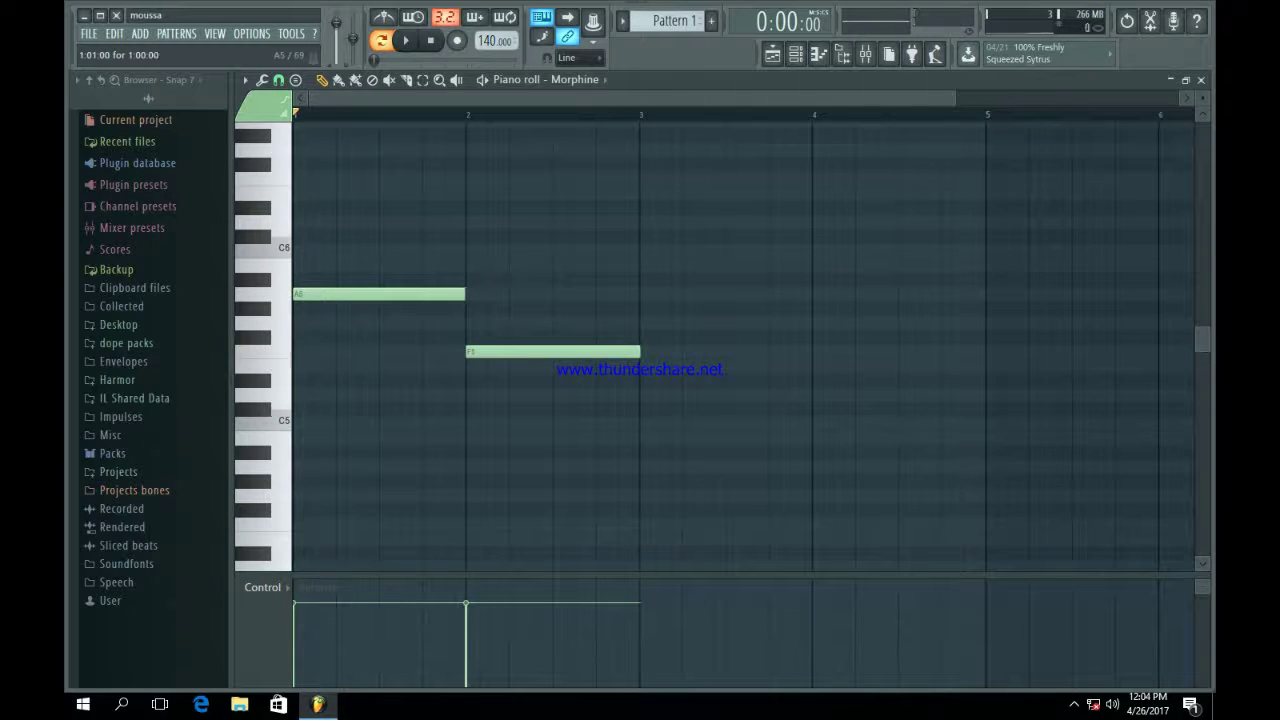
pyautogui.moveTo(645, 322); pyautogui.dragTo(645, 265)
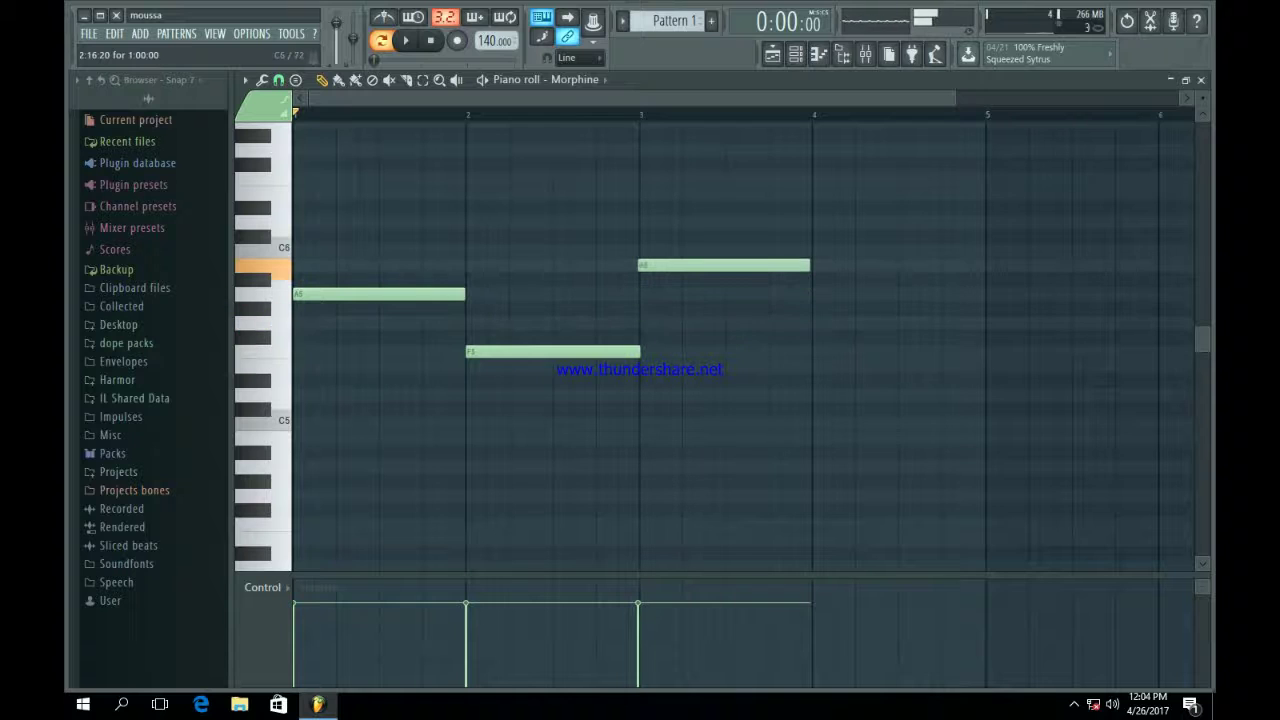
pyautogui.click(815, 323)
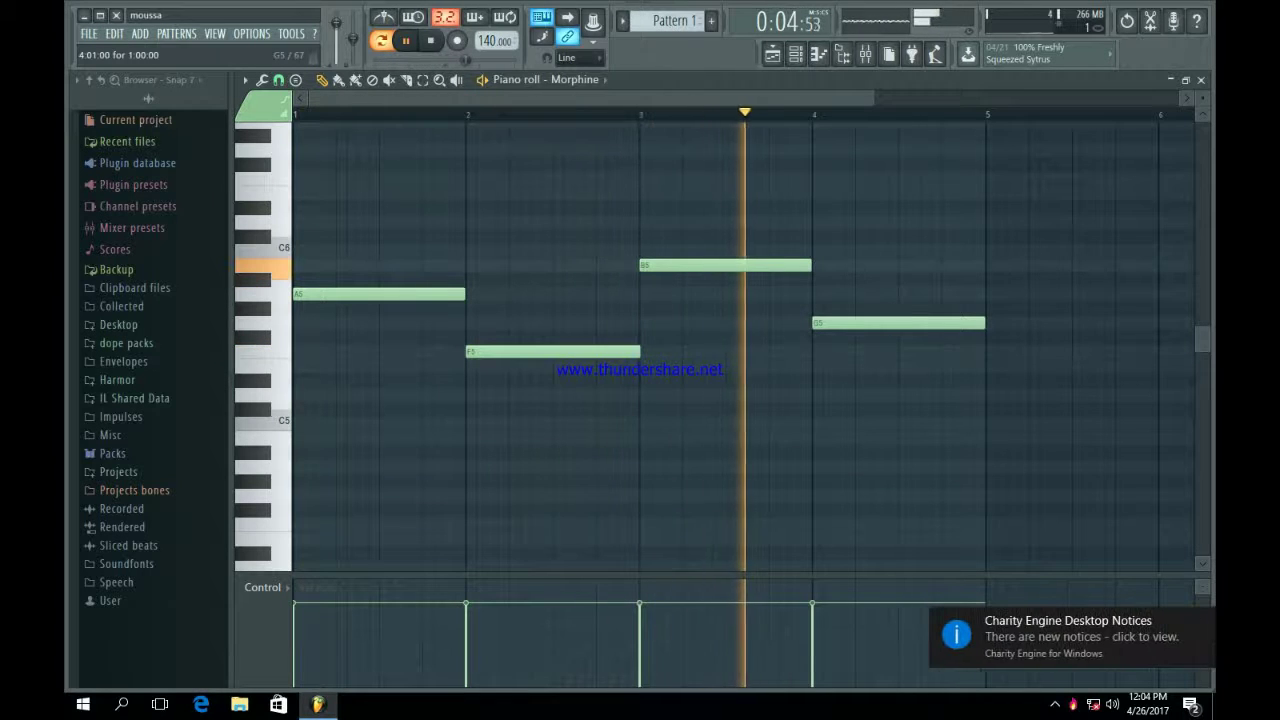
pyautogui.press('space')
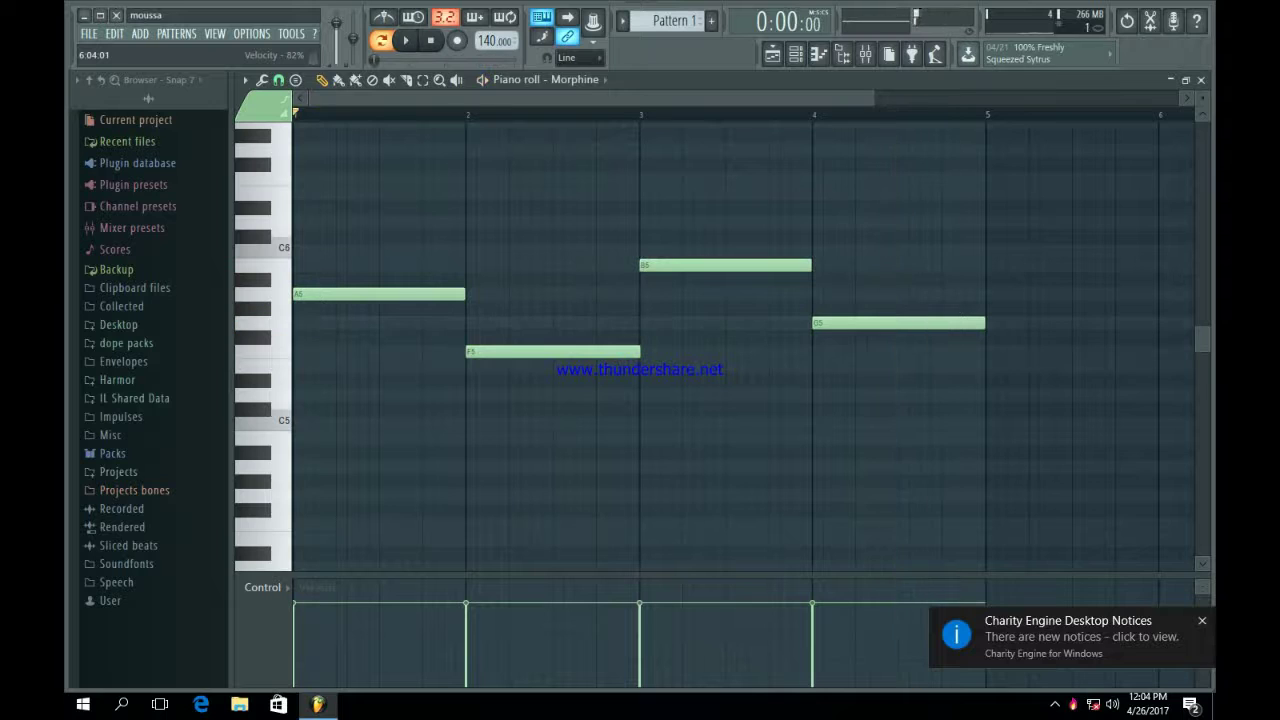
# - Move the bar 4 note down to E5 and play the melody
pyautogui.moveTo(899, 322); pyautogui.dragTo(896, 366)
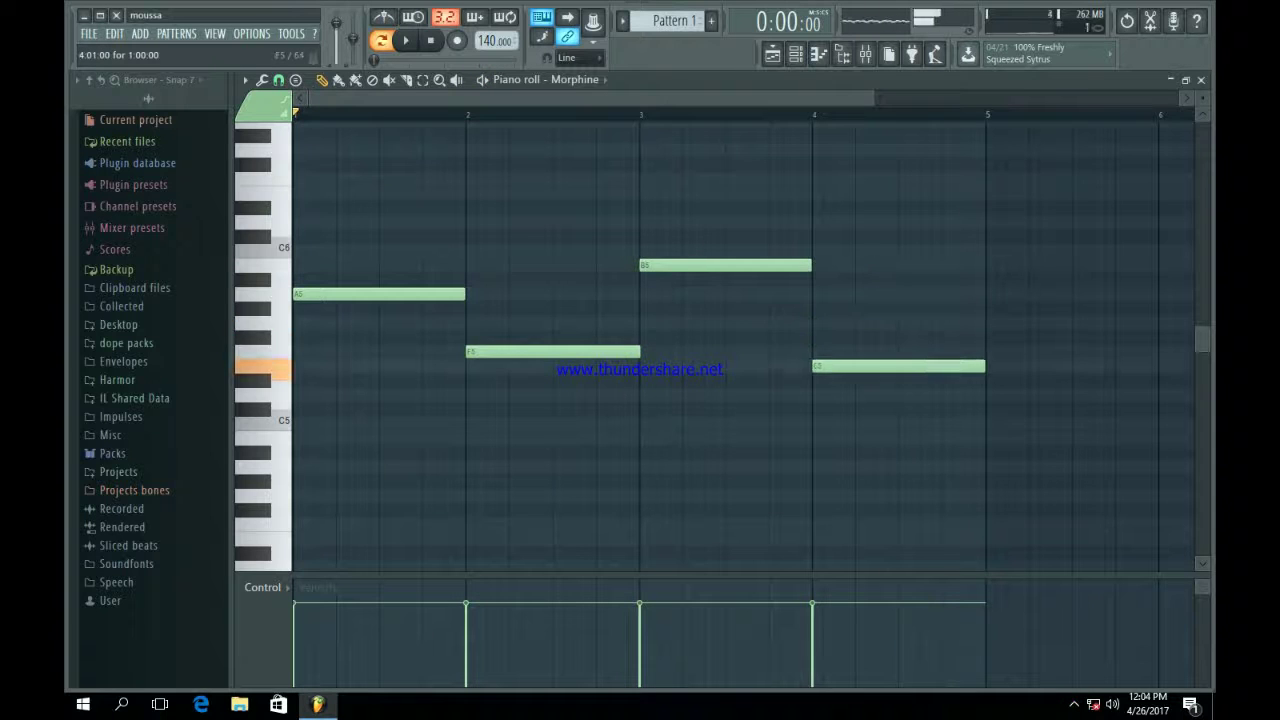
pyautogui.press('space')
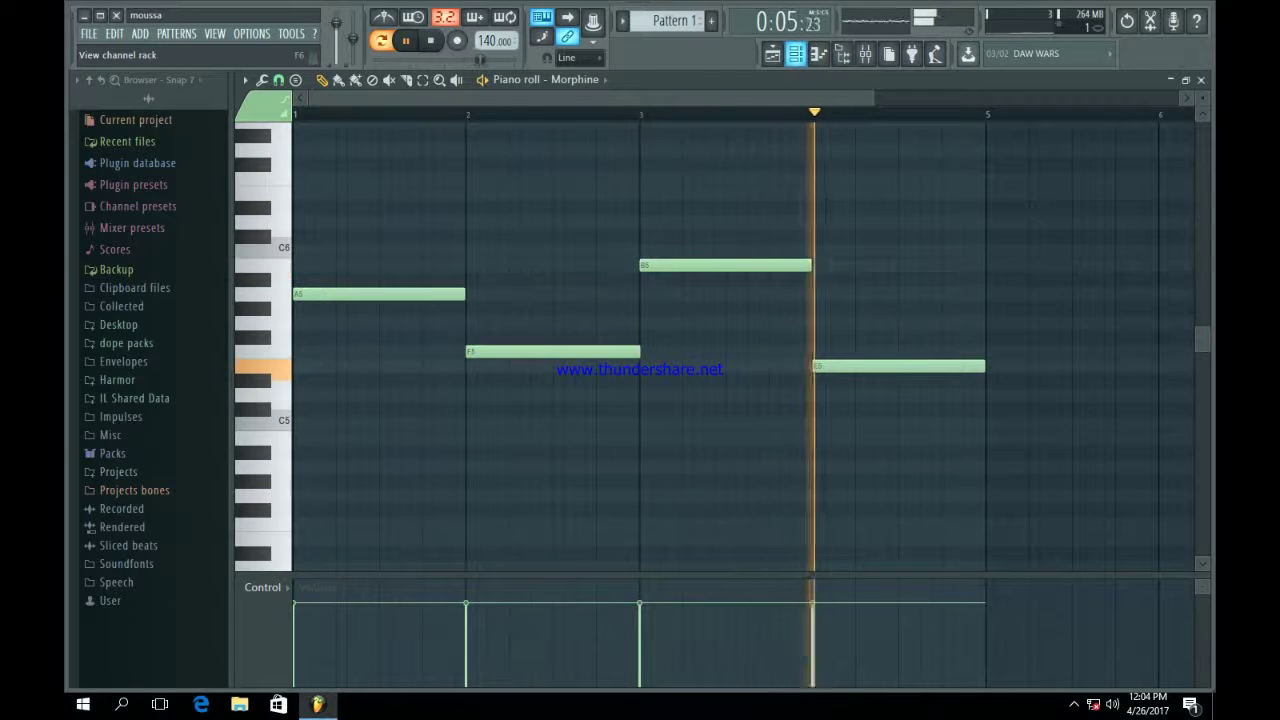
pyautogui.press('space')
# - Load Fruity Parametric EQ 2 into the first effect slot of Morphine's mixer track
pyautogui.press('F6')
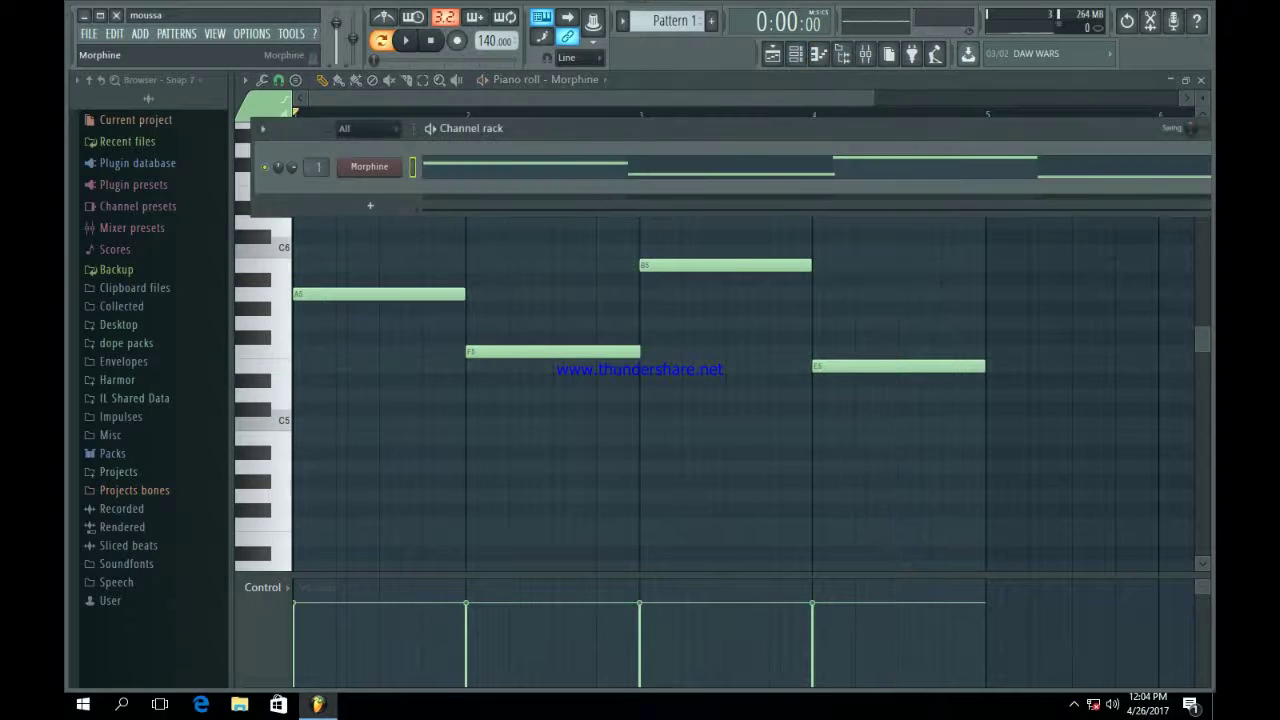
pyautogui.click(369, 167)
pyautogui.press('F9')
pyautogui.press('space')
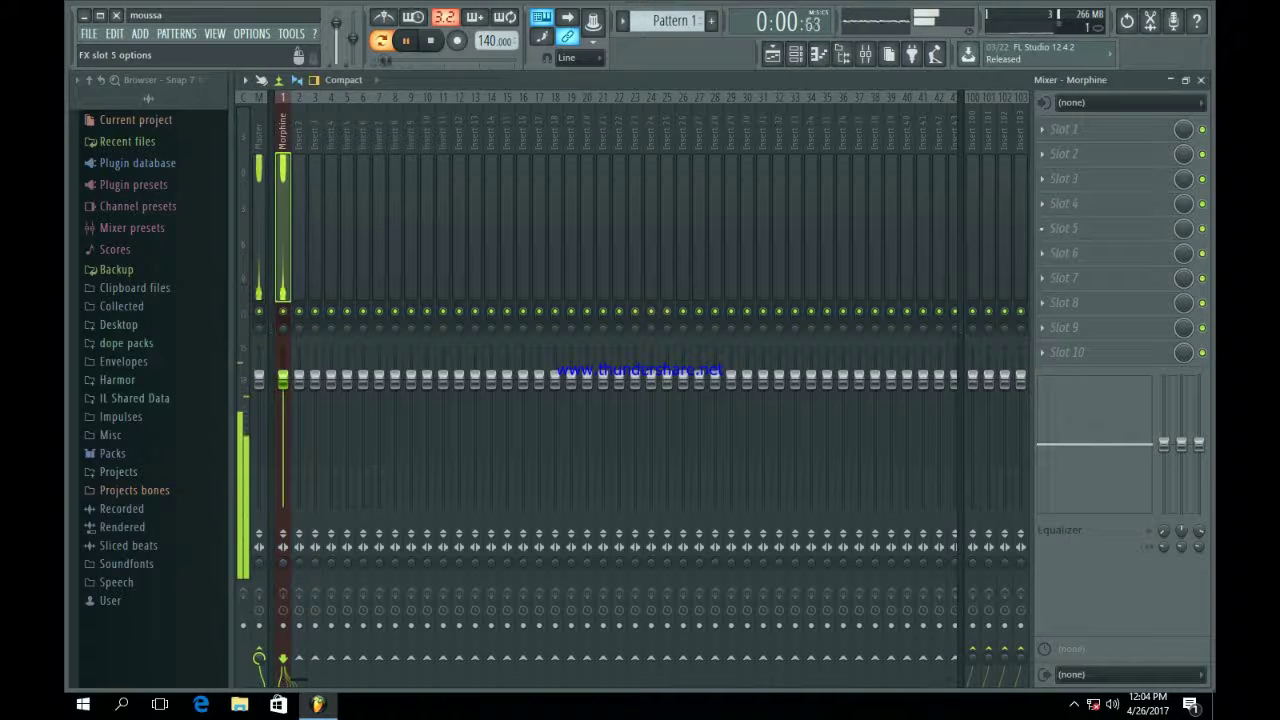
pyautogui.click(1060, 228)
pyautogui.click(1000, 531)
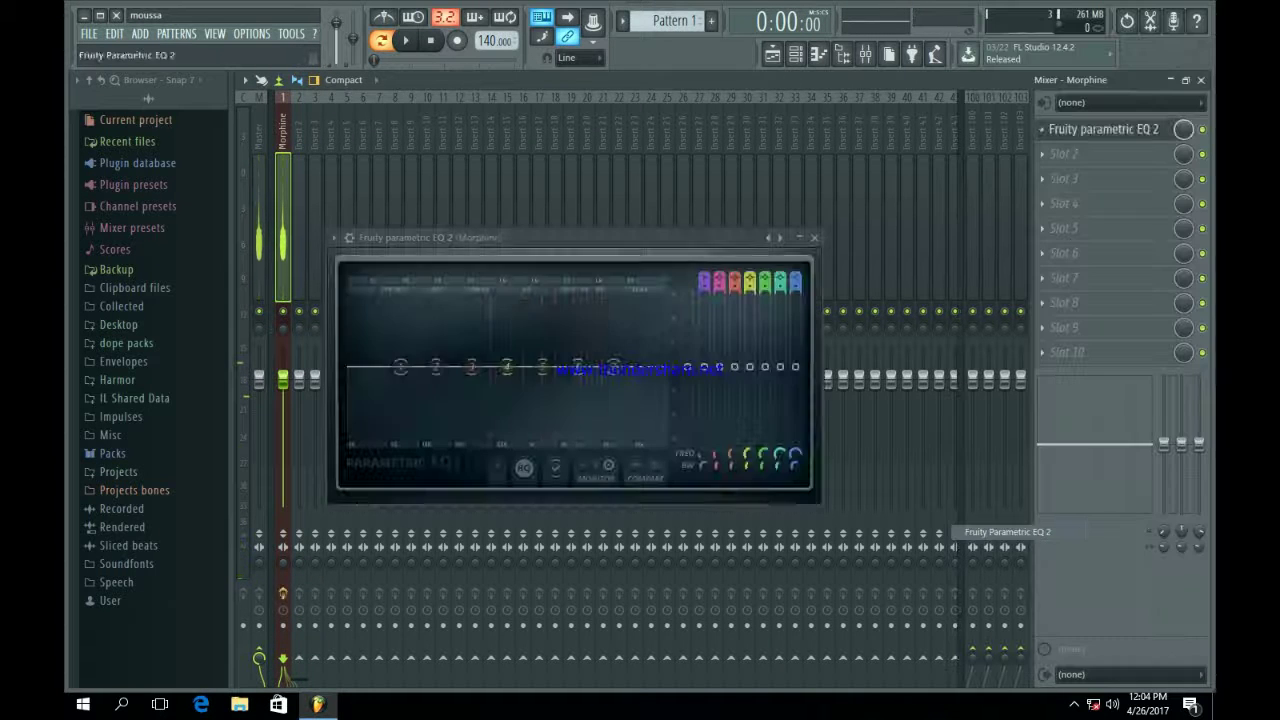
# - Roll off the lows and highs in the equalizer by lowering its first and last bands during playback
pyautogui.press('space')
pyautogui.moveTo(401, 367); pyautogui.dragTo(434, 436)
pyautogui.moveTo(614, 367); pyautogui.dragTo(660, 404)
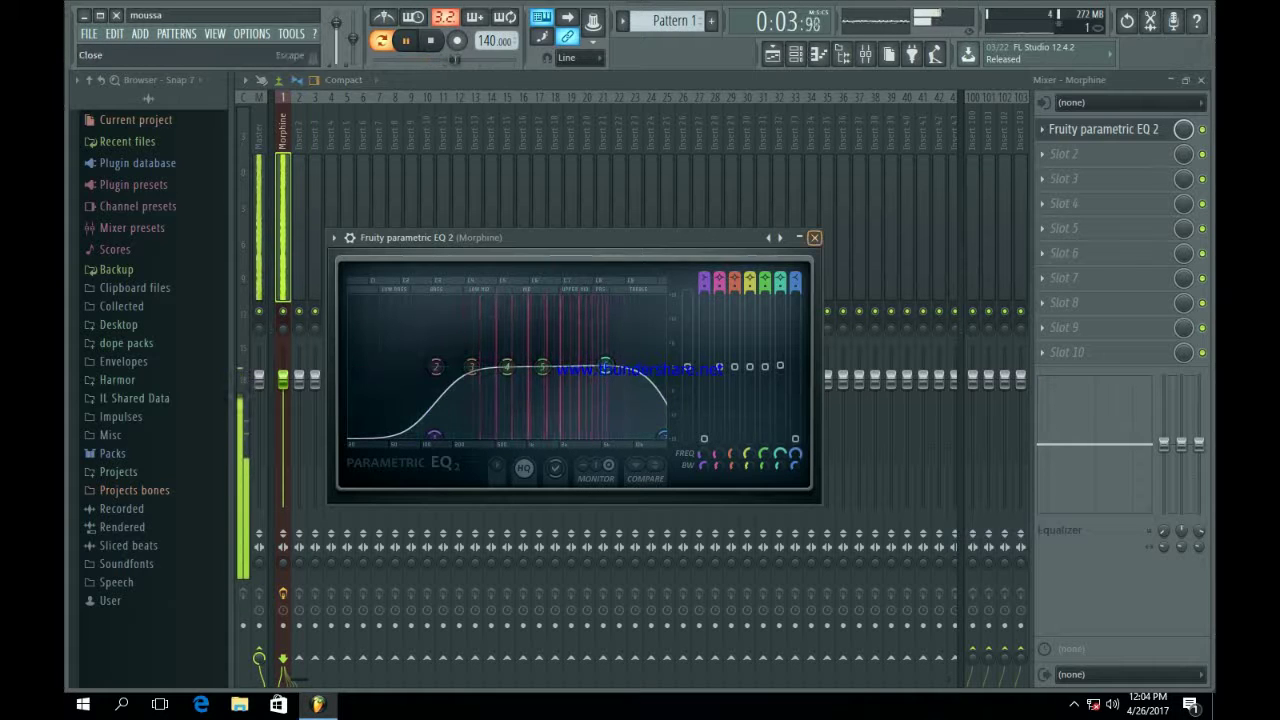
pyautogui.click(814, 237)
# - Add Fruity Reeverb 2 in slot 2 and Fruity Chorus in slot 3, lowering the chorus mix level
pyautogui.click(1064, 153)
pyautogui.click(1000, 208)
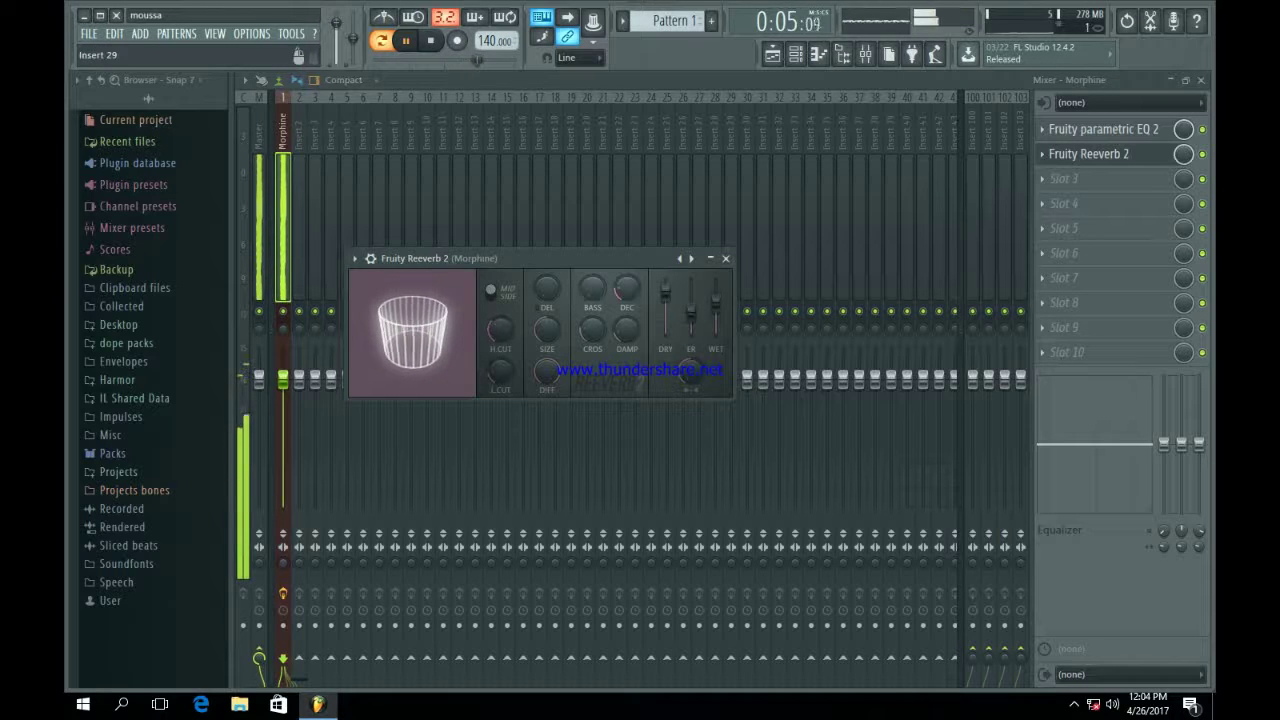
pyautogui.click(726, 259)
pyautogui.click(1043, 179)
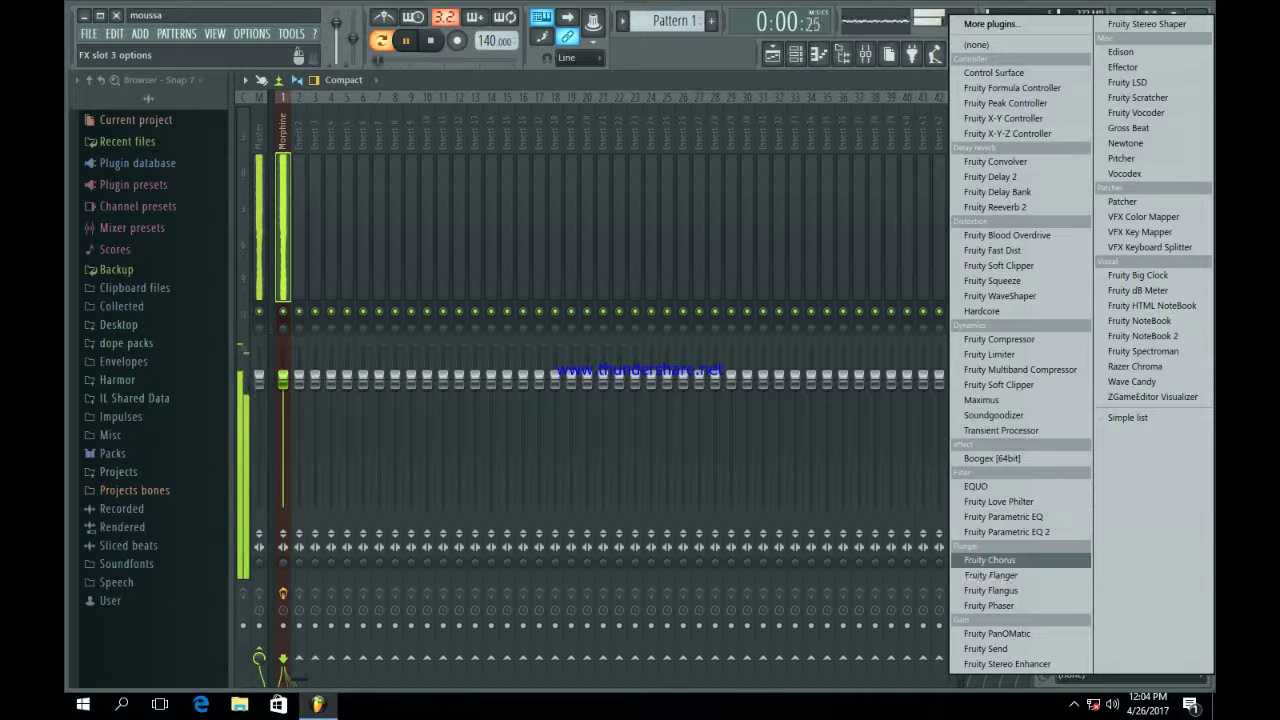
pyautogui.click(990, 560)
pyautogui.click(782, 279)
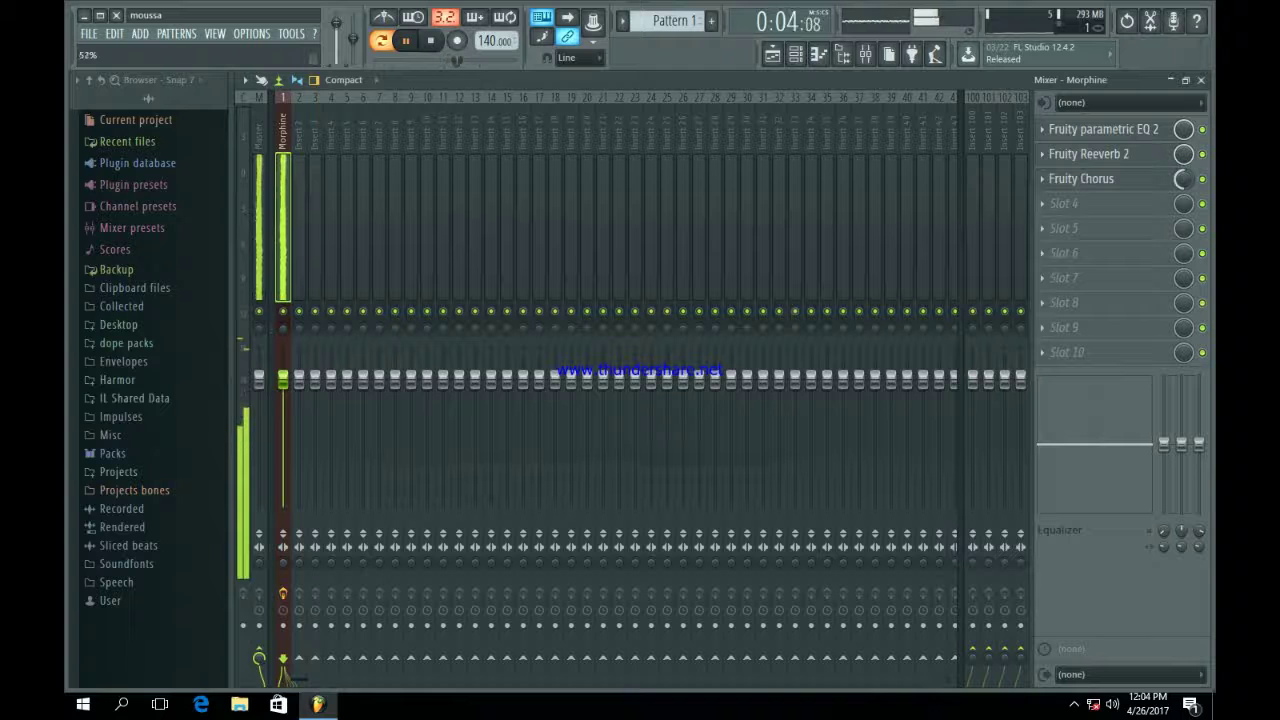
# - Add Gross Beat in slot 4 with the Momentary preset and set its time effect to 1/2 Speed
pyautogui.click(1043, 203)
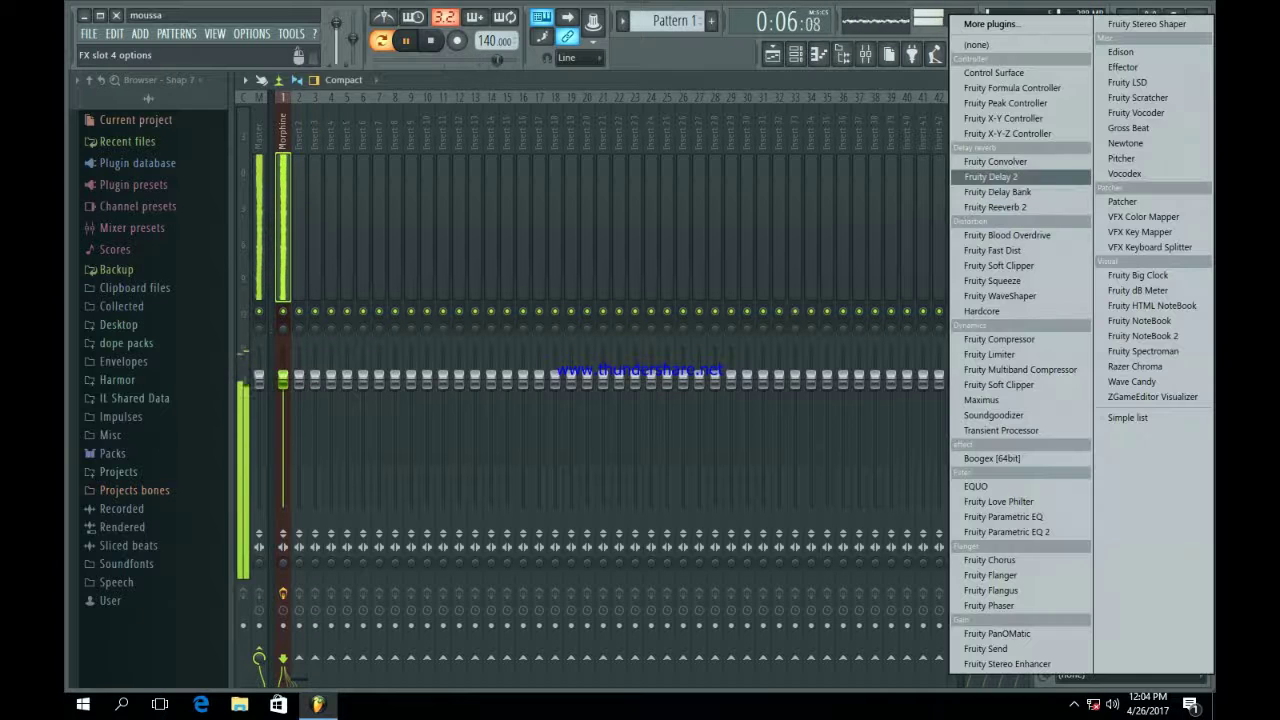
pyautogui.click(1150, 126)
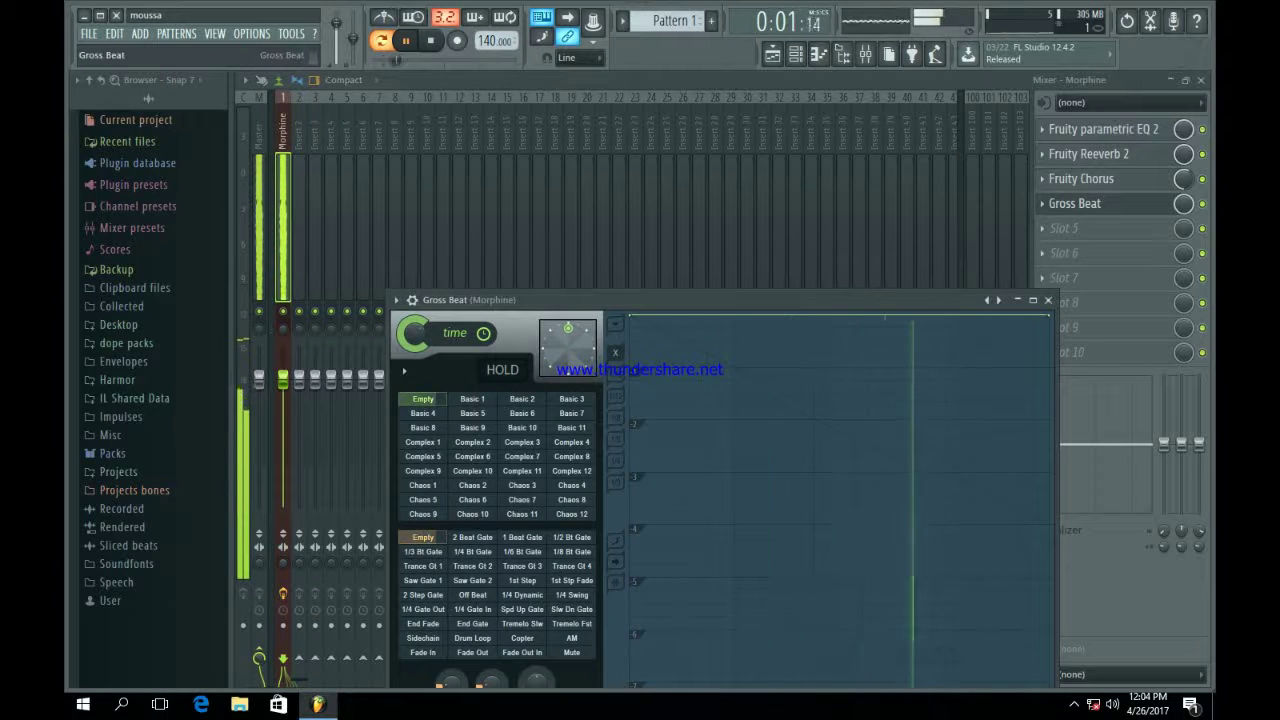
pyautogui.moveTo(920, 300); pyautogui.dragTo(859, 139)
pyautogui.click(936, 139)
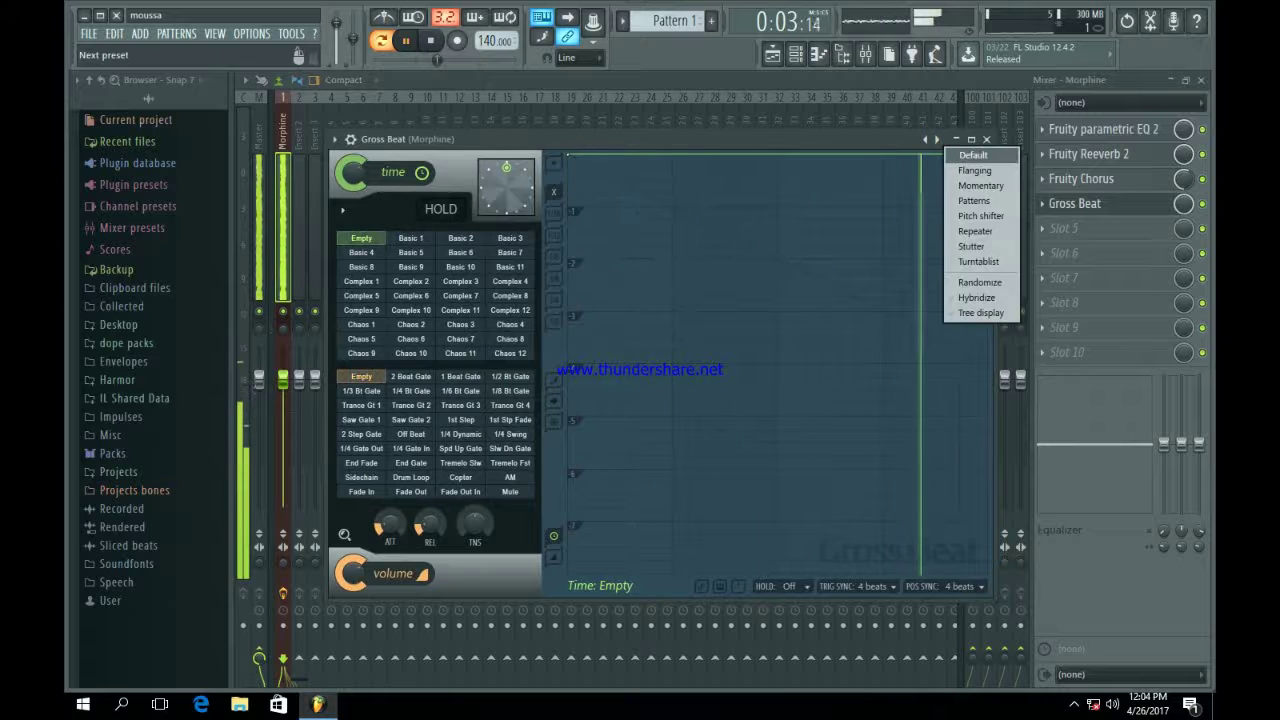
pyautogui.click(981, 186)
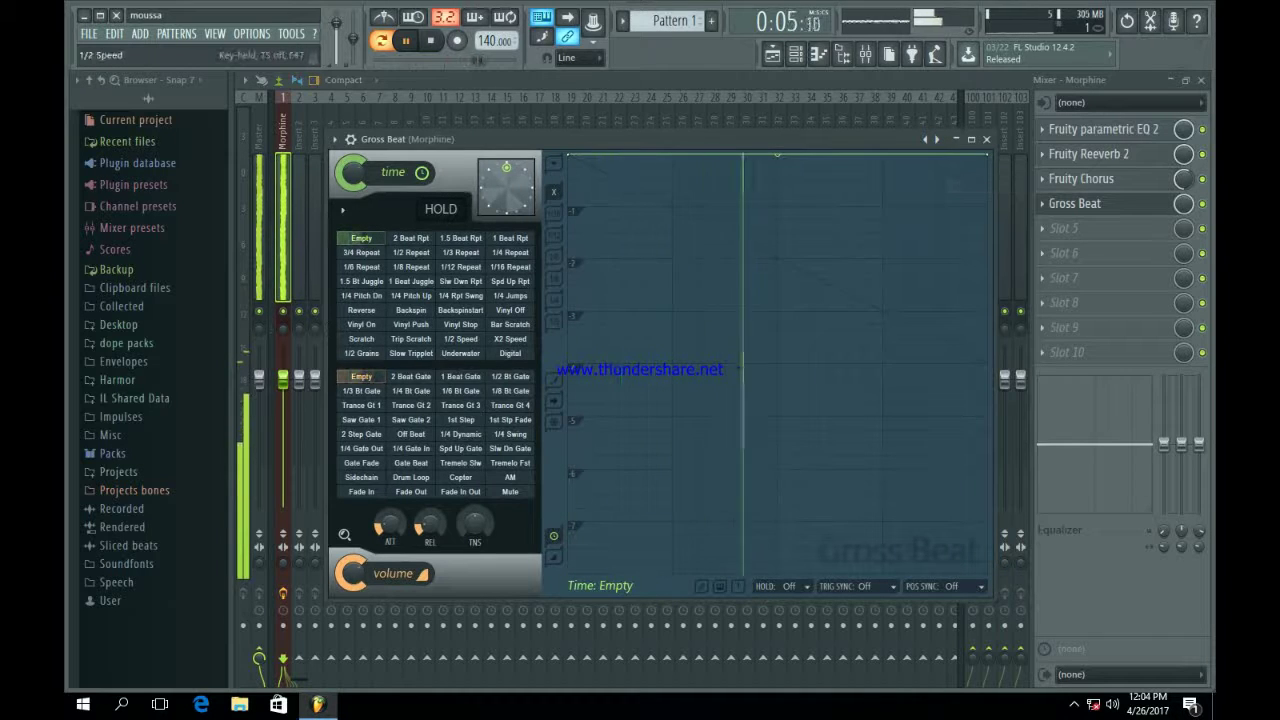
pyautogui.click(460, 339)
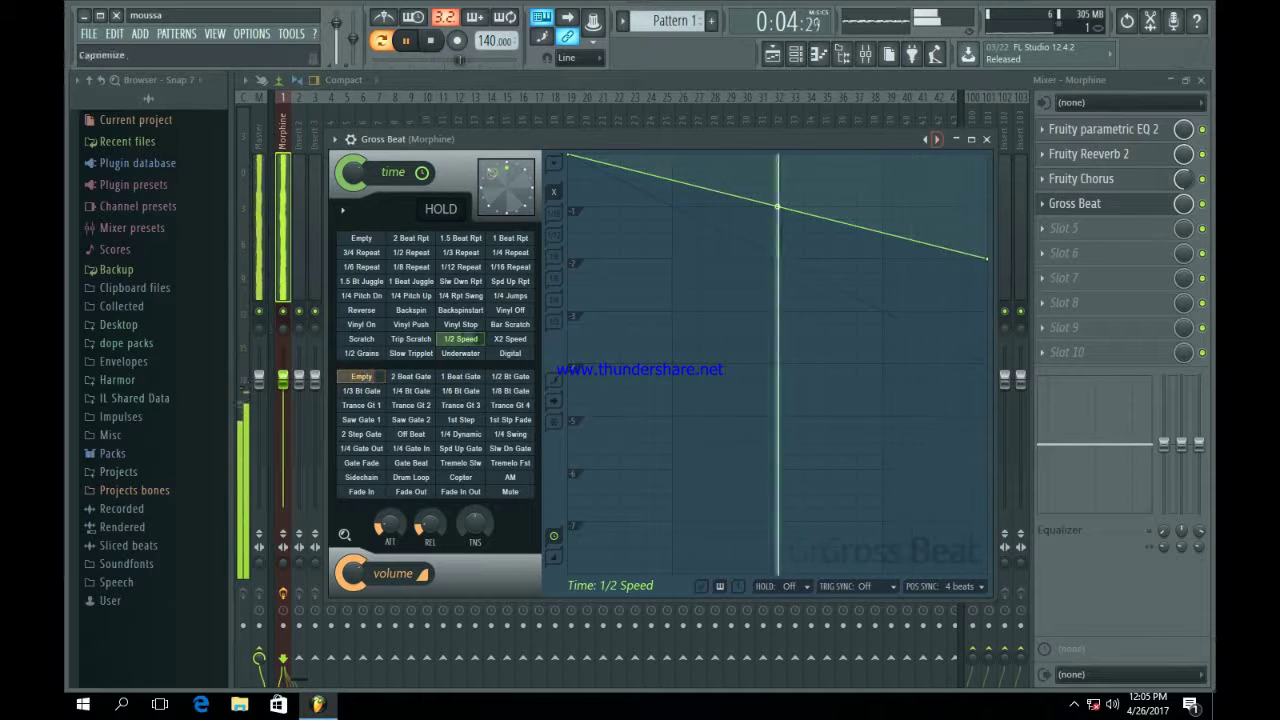
pyautogui.click(986, 139)
# - Duplicate the four Morphine melody notes into bars 5 to 8 and raise the copies by one octave
pyautogui.click(795, 54)
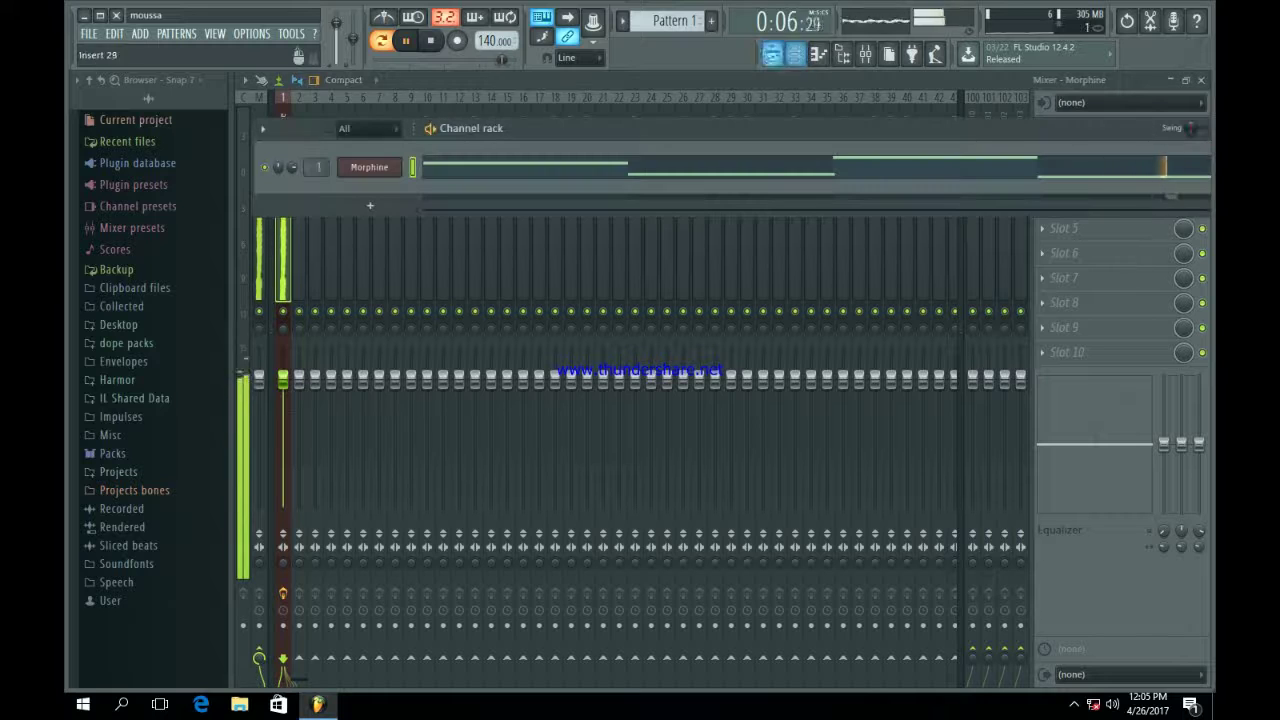
pyautogui.press('F7')
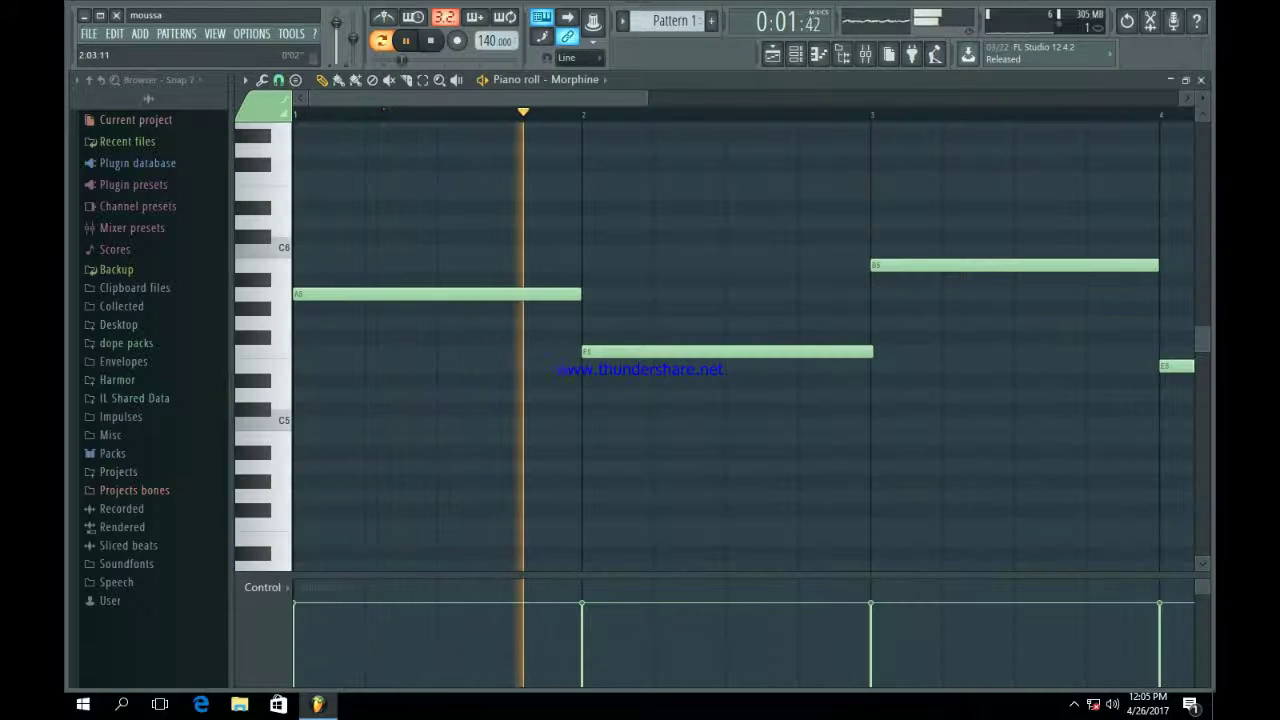
pyautogui.press('space')
pyautogui.moveTo(702, 98); pyautogui.dragTo(1180, 98)
pyautogui.moveTo(894, 503); pyautogui.dragTo(290, 157)
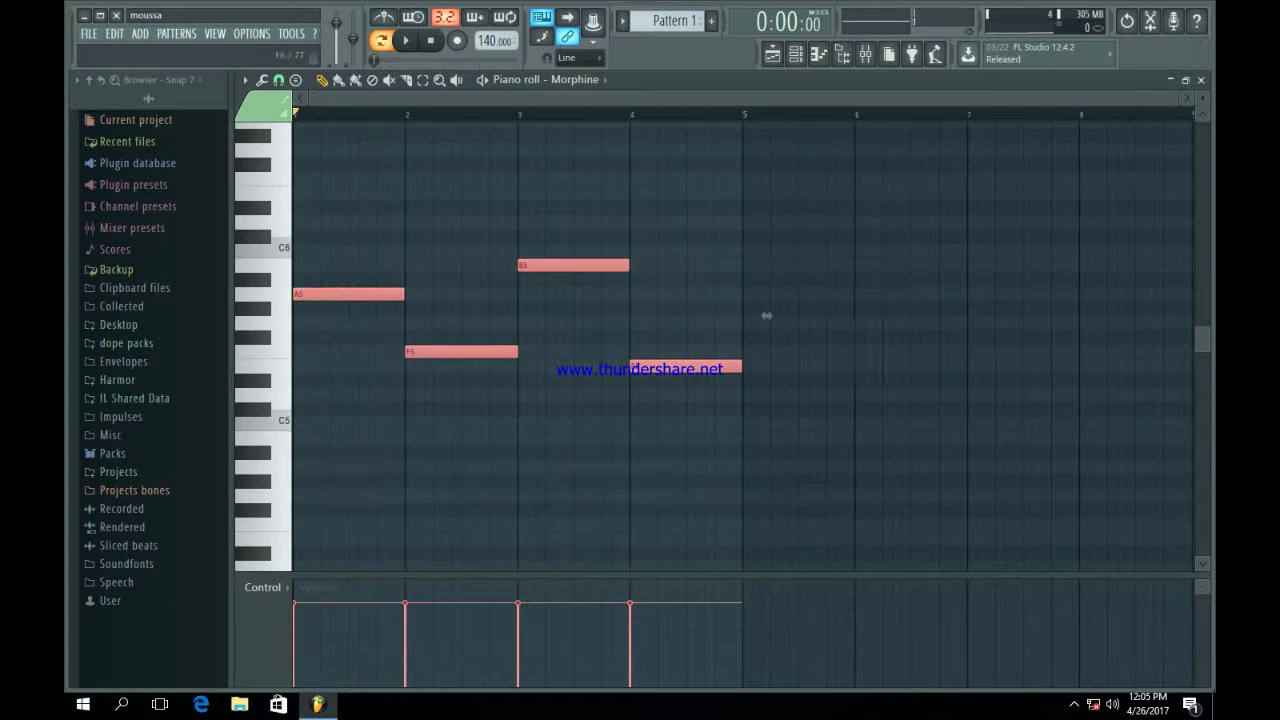
pyautogui.hotkey('ctrl', 'b')
pyautogui.hotkey('ctrl', 'Up')
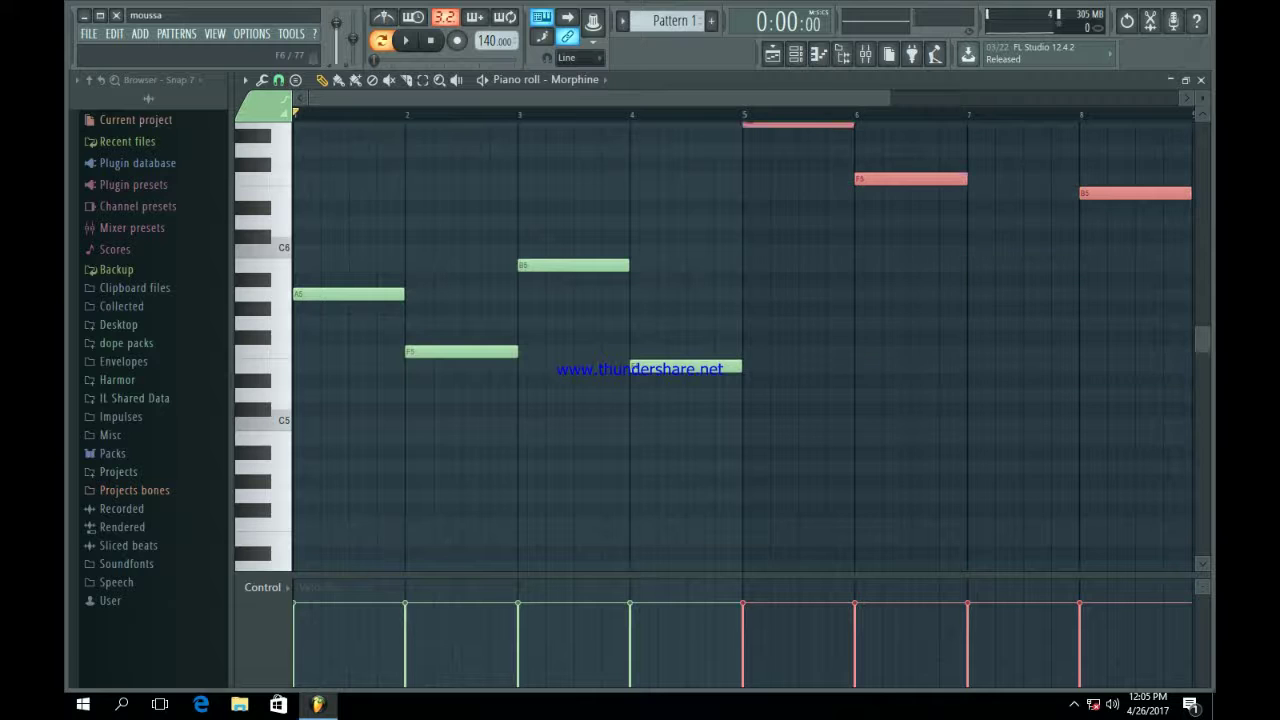
pyautogui.scroll(3, 907, 358)
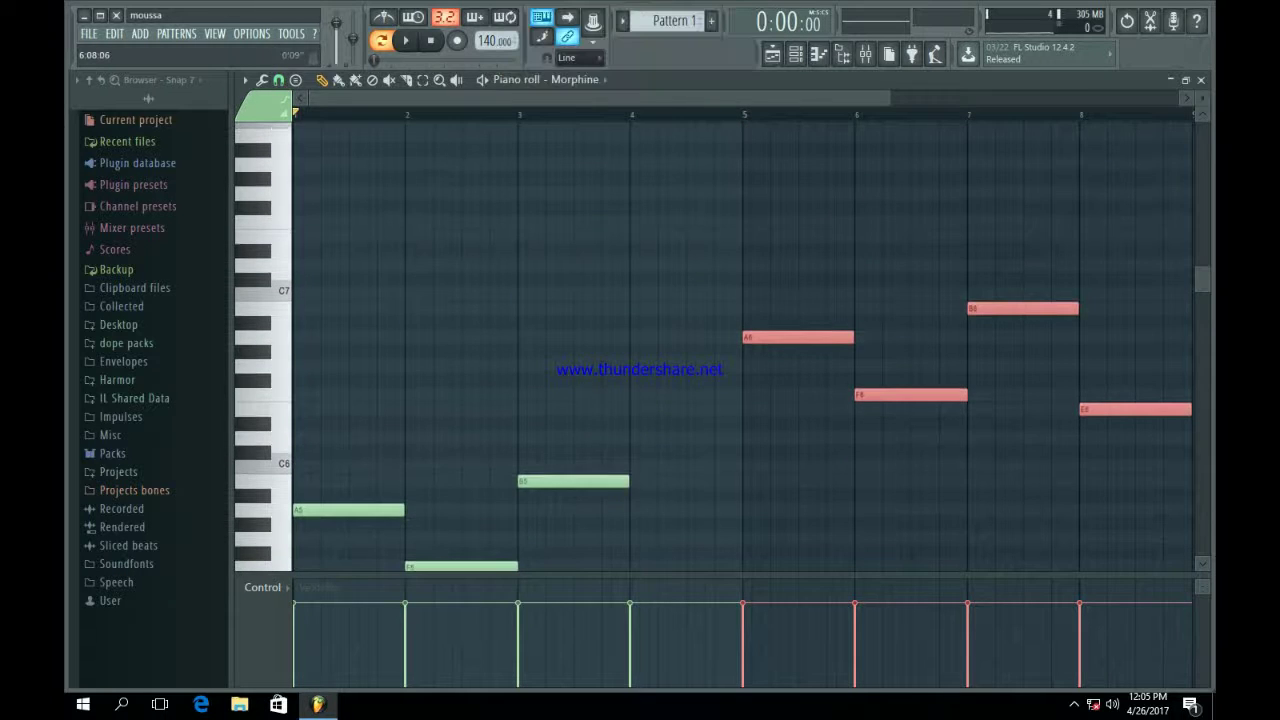
# - Move the octave-higher copies back to start at bar 1 above the original notes and play the layered melody
pyautogui.keyDown('ctrl'); pyautogui.scroll(-2, 907, 358); pyautogui.keyUp('ctrl')
pyautogui.moveTo(891, 358); pyautogui.dragTo(605, 358)
pyautogui.press('space')
pyautogui.click(604, 358)
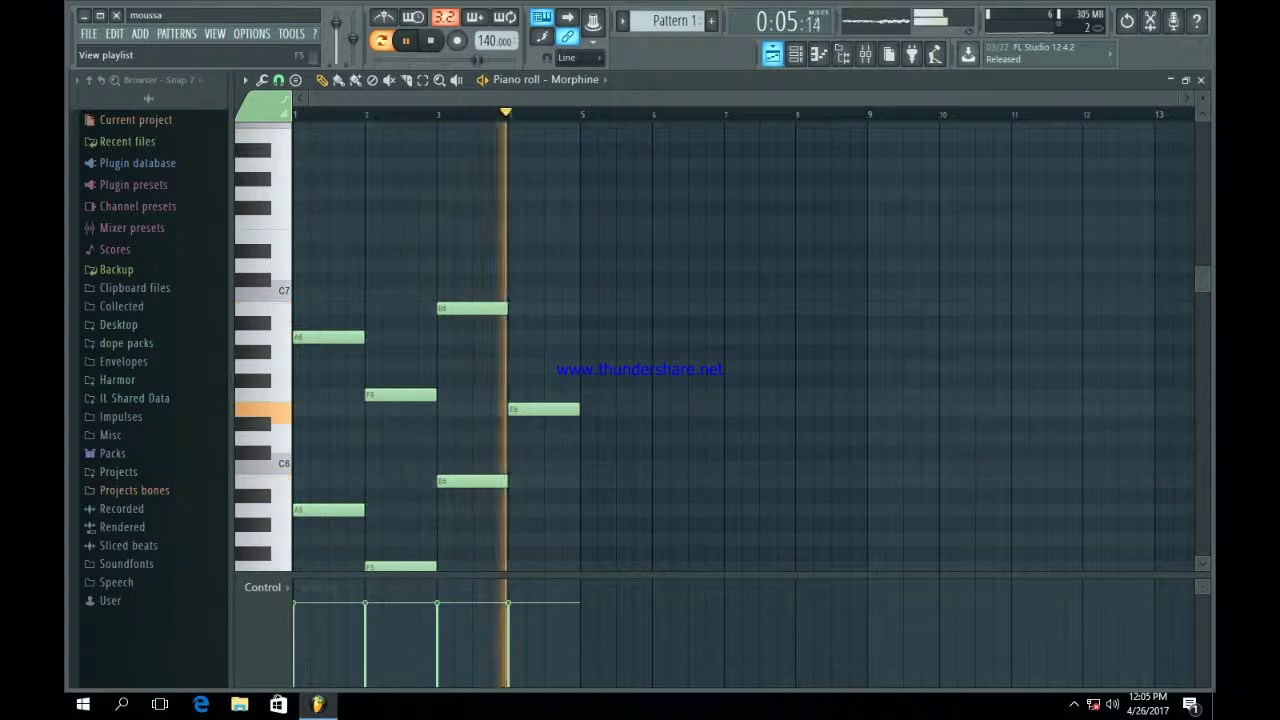
pyautogui.scroll(-4, 825, 277)
# - Place Pattern 1 on Track 1 of the playlist at bar 1 and duplicate it three times in sequence
pyautogui.click(772, 54)
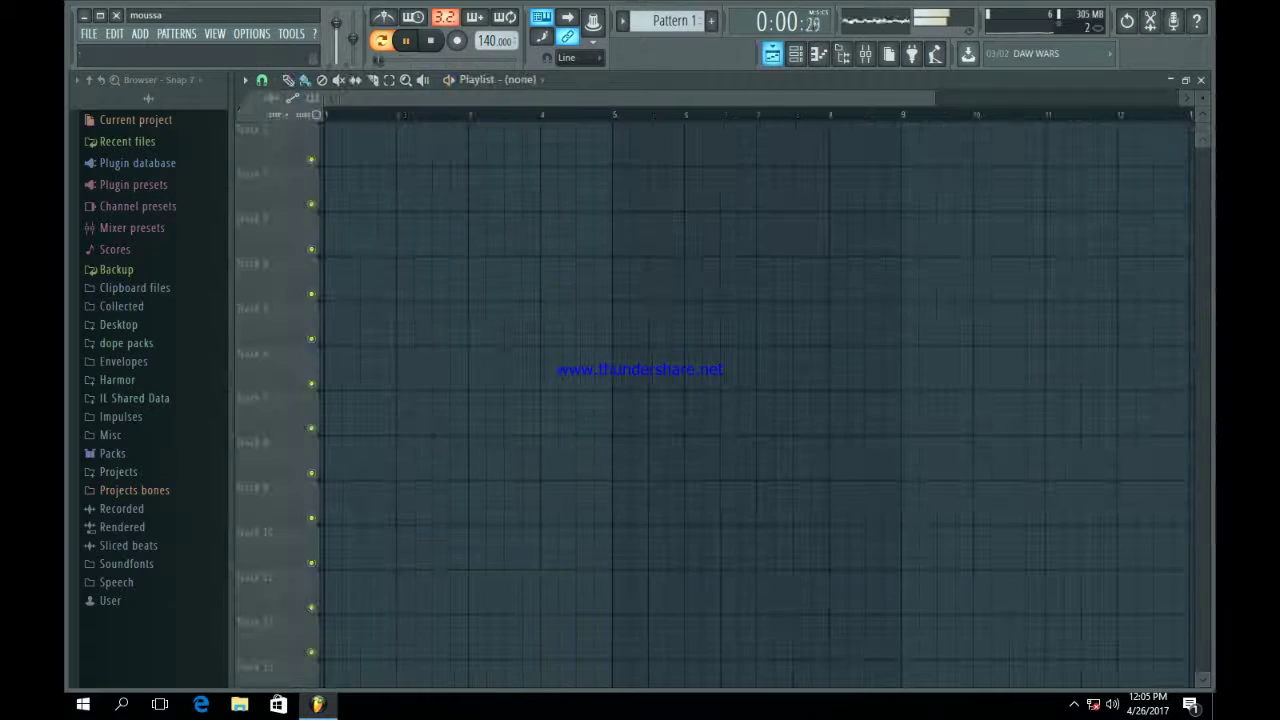
pyautogui.moveTo(352, 147); pyautogui.dragTo(331, 147)
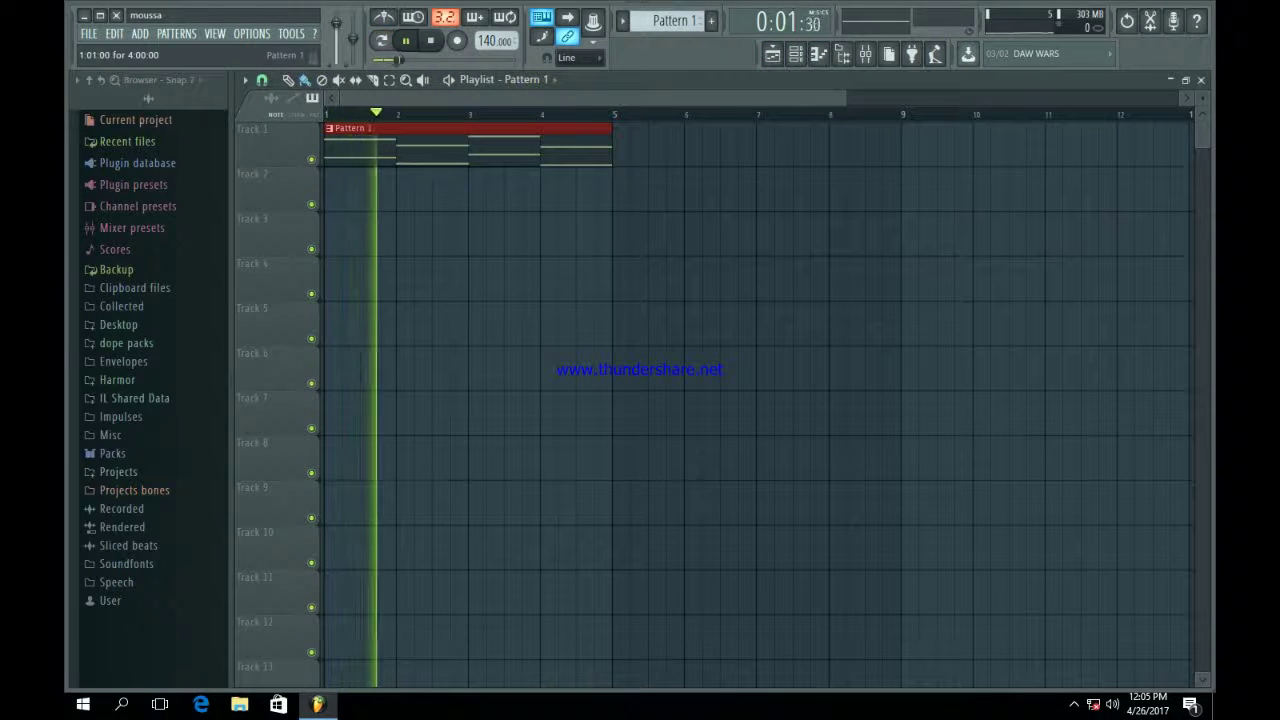
pyautogui.press('space')
pyautogui.hotkey('ctrl', 'b')
pyautogui.hotkey('ctrl', 'b')
pyautogui.hotkey('ctrl', 'b')
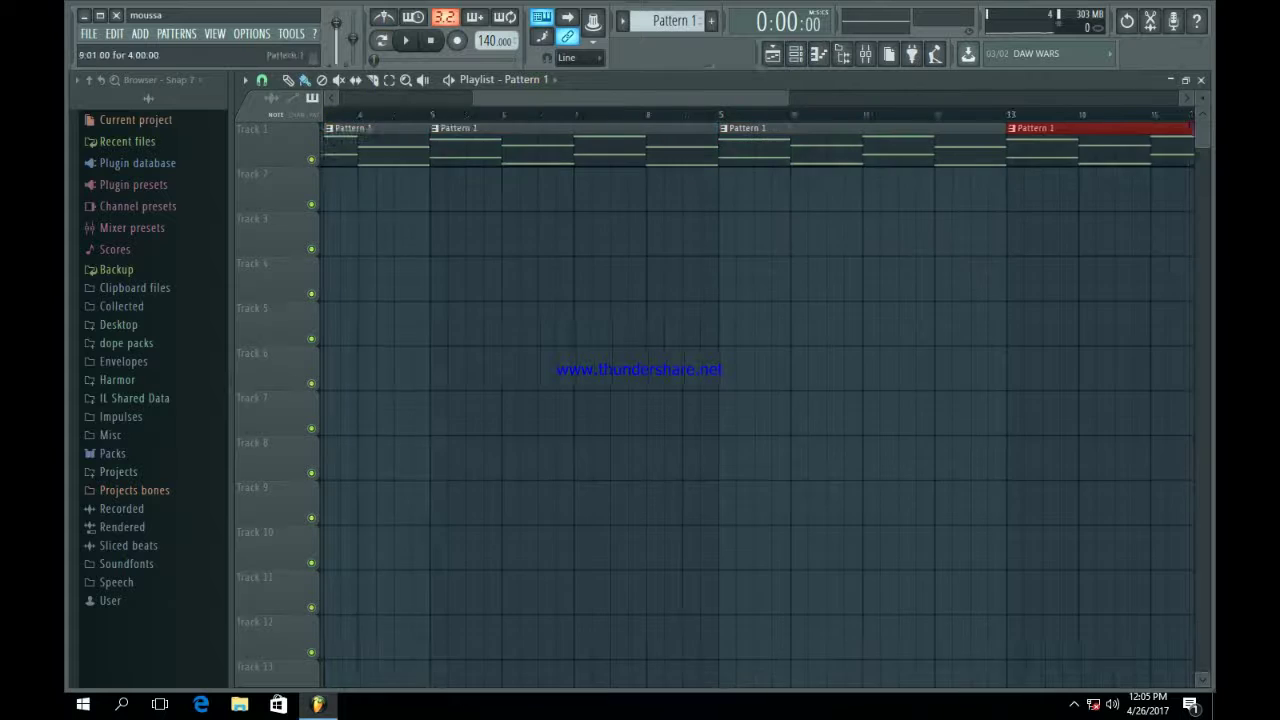
# - Play the arrangement, switch to the empty Pattern 2 and add a second Morphine channel
pyautogui.press('space')
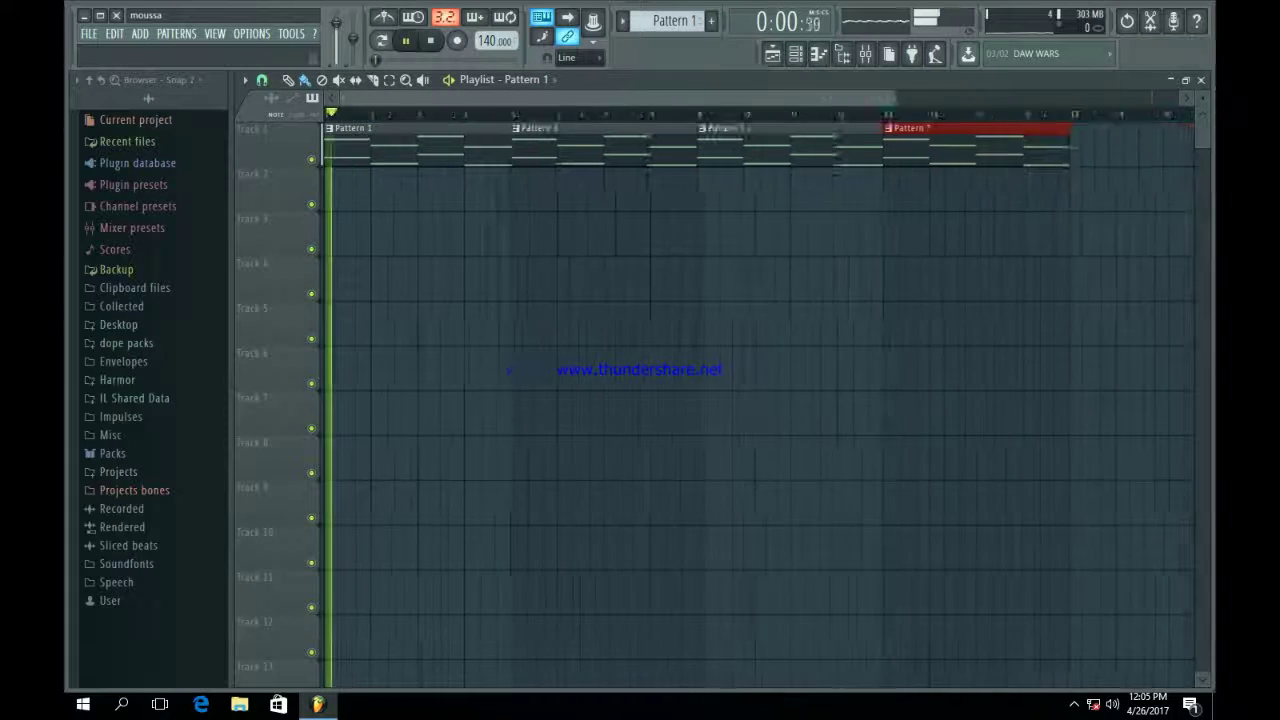
pyautogui.press('F6')
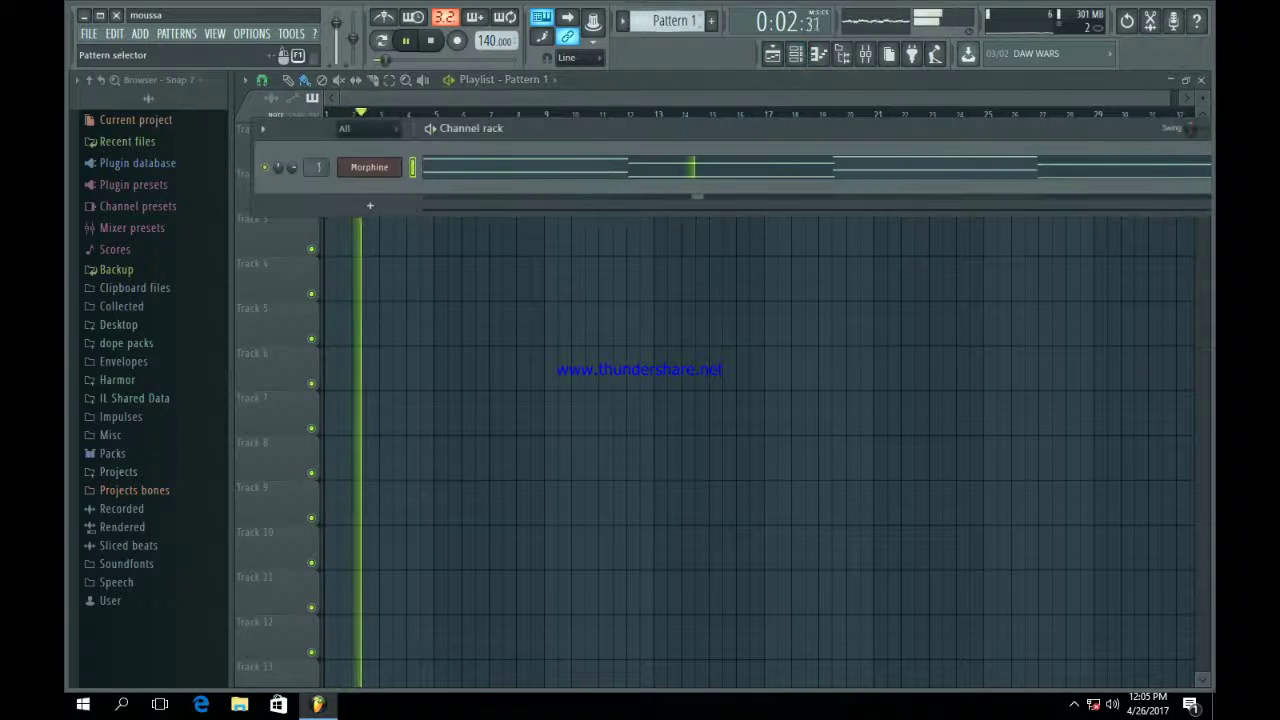
pyautogui.click(711, 21)
pyautogui.click(369, 205)
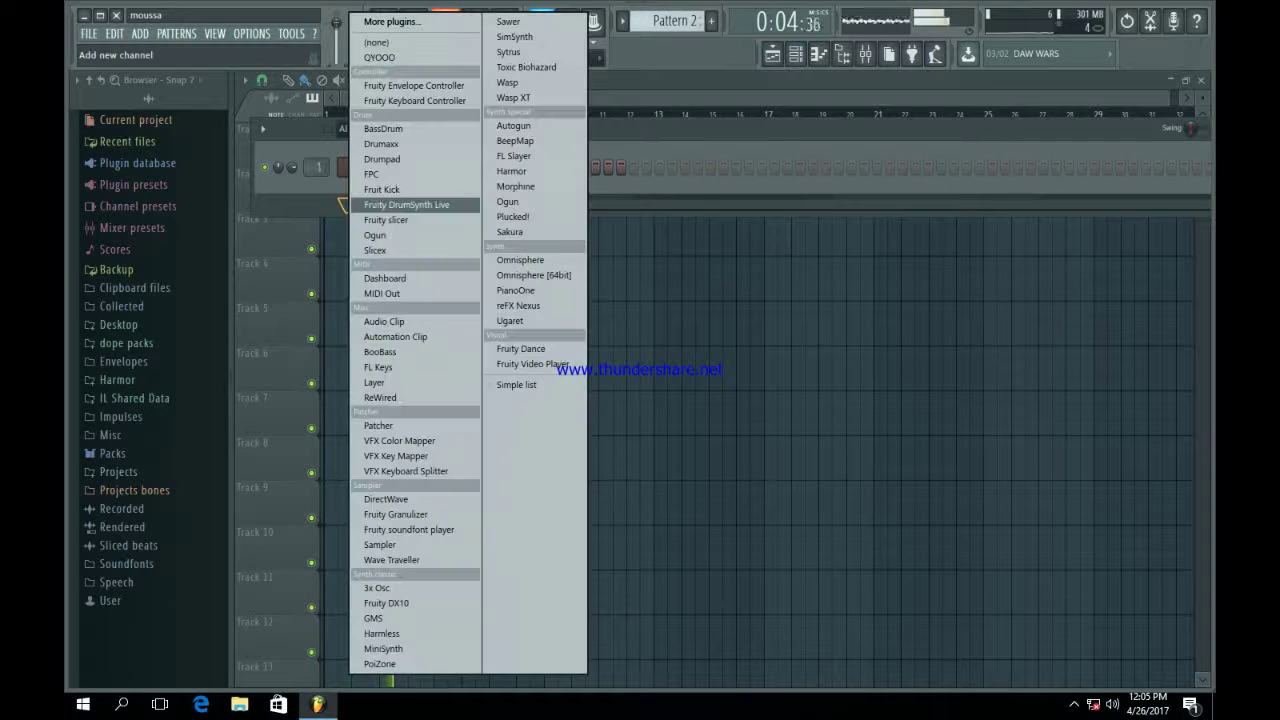
pyautogui.click(535, 186)
pyautogui.moveTo(560, 279); pyautogui.dragTo(593, 104)
# - Try presets from Morphine #2's Brass & Wind bank and load WND Bottle Blow FG
pyautogui.click(511, 190)
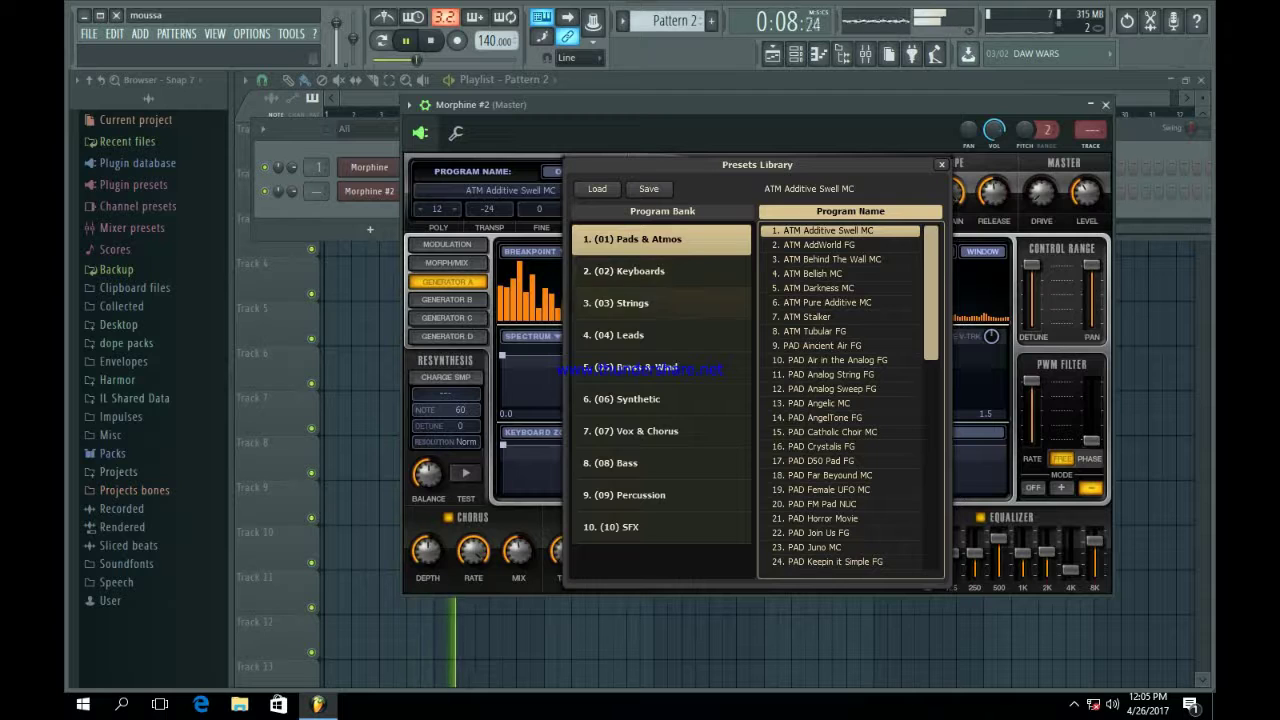
pyautogui.click(660, 368)
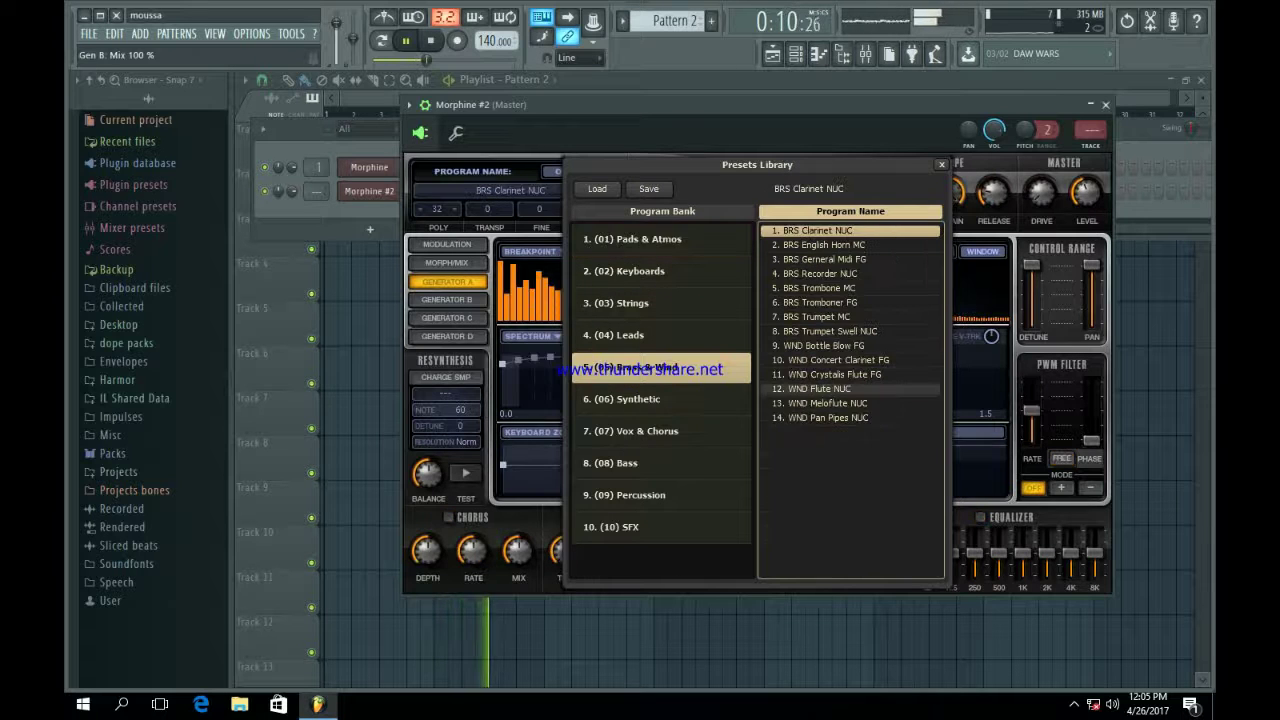
pyautogui.click(828, 418)
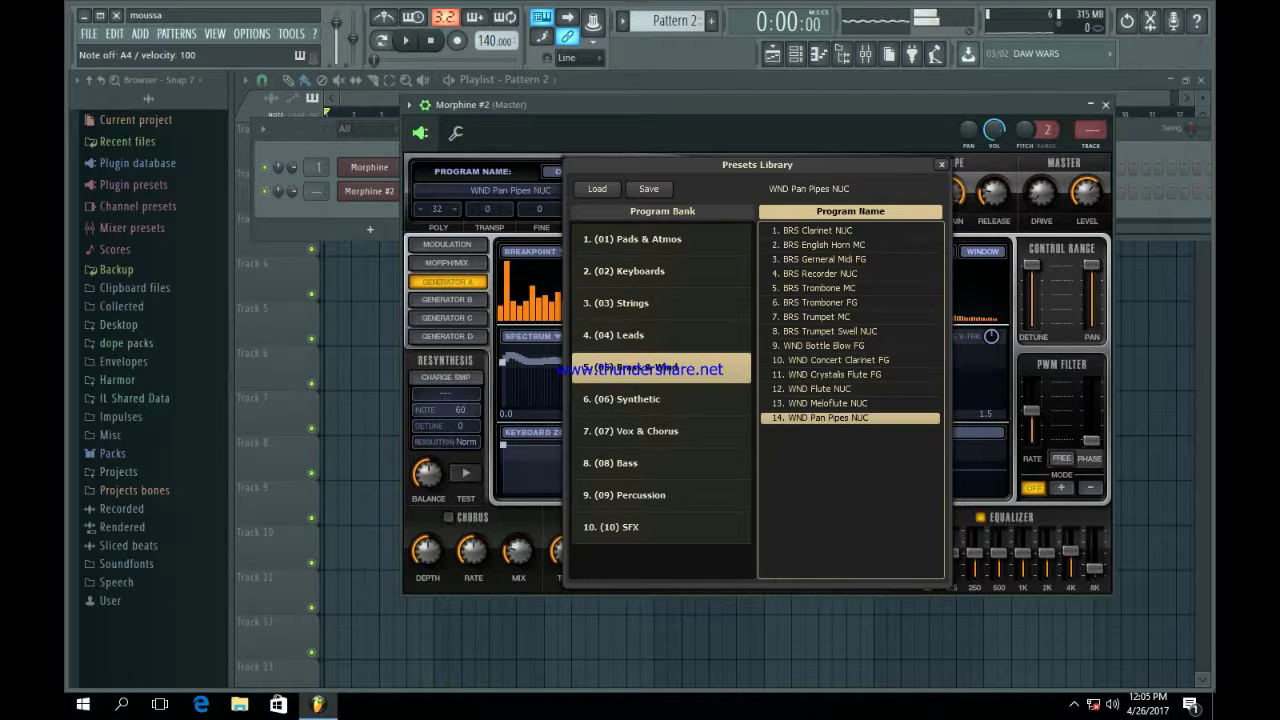
pyautogui.click(828, 331)
pyautogui.click(824, 346)
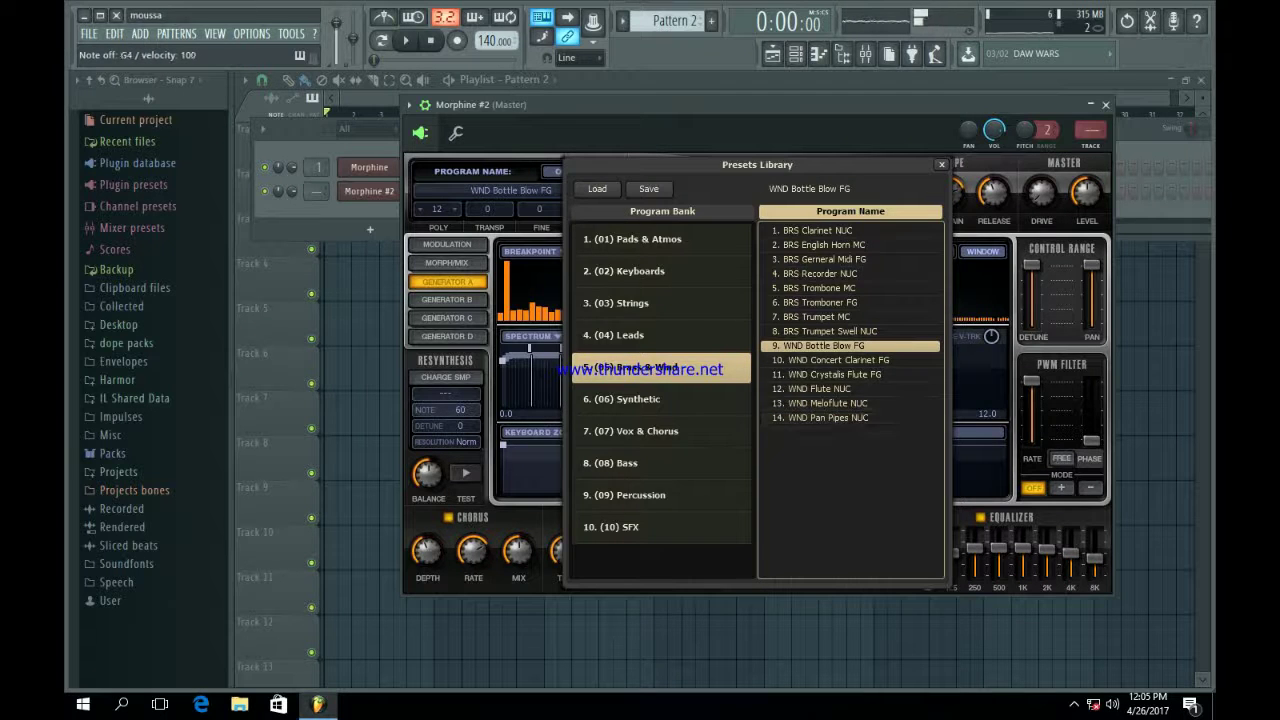
pyautogui.click(942, 165)
pyautogui.click(1105, 104)
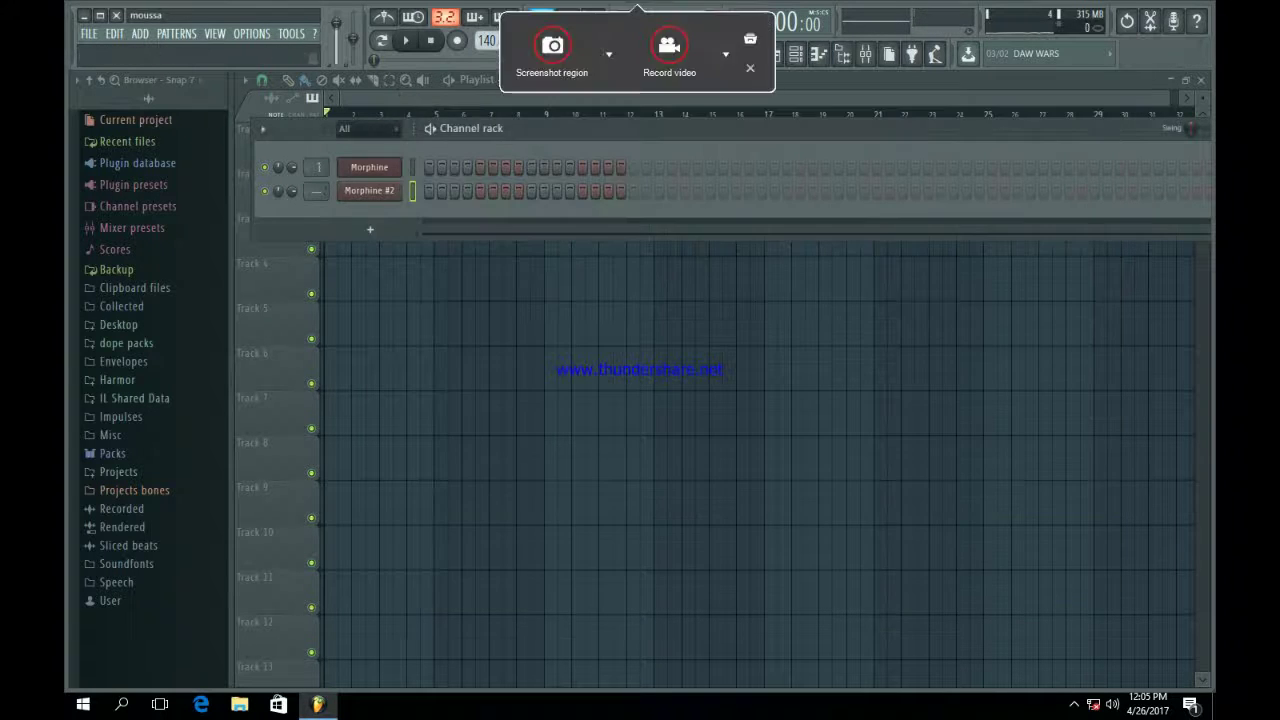
# - Copy the Morphine melody from Pattern 1 into the Morphine #2 channel of Pattern 2 and open it in the piano roll
pyautogui.press('KP_Subtract')
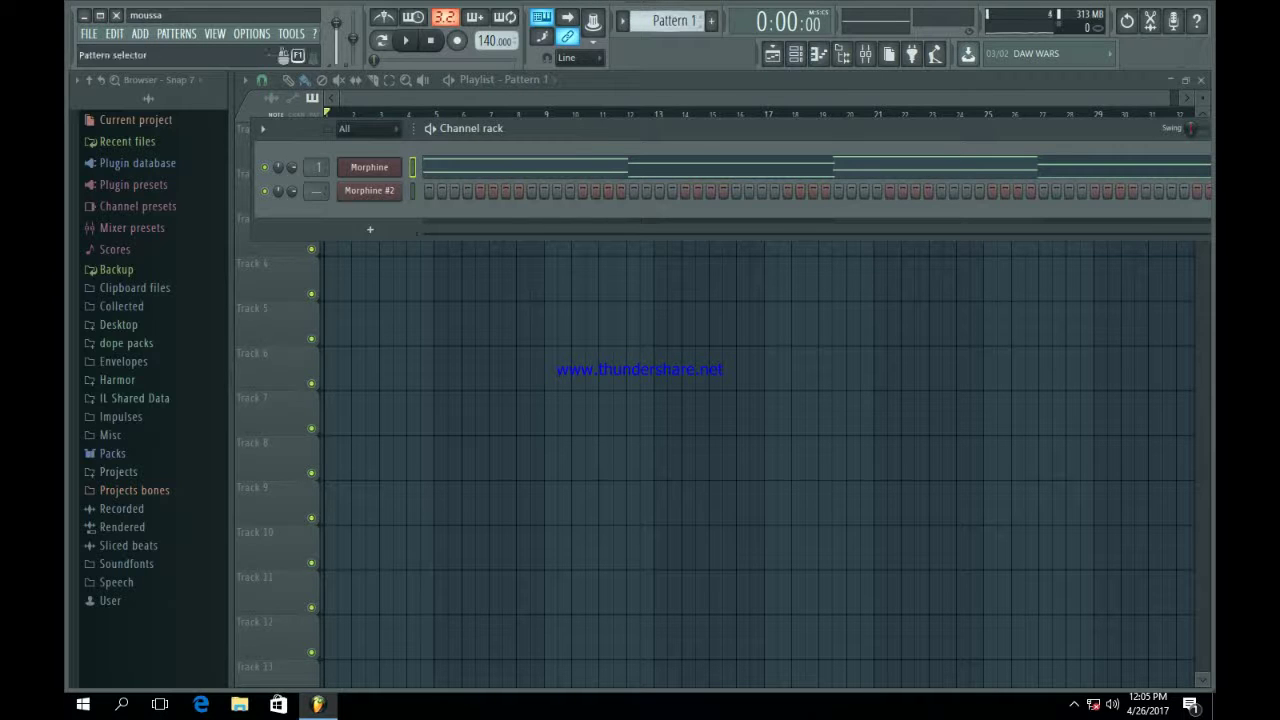
pyautogui.press('KP_Add')
pyautogui.click(412, 190)
pyautogui.hotkey('ctrl', 'v')
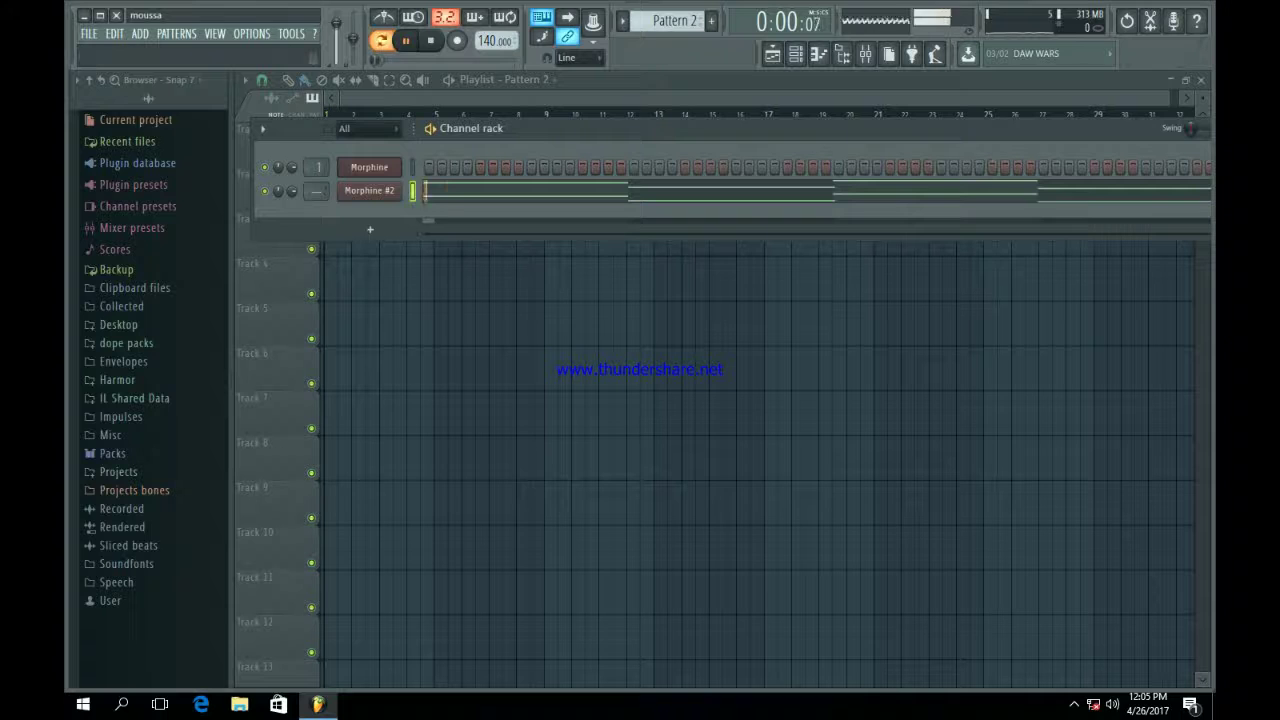
pyautogui.click(446, 190)
# - Reduce the Morphine #2 melody to single A5, F5, B5 and E5 notes in bars 1 to 4 and play it
pyautogui.rightClick(338, 166)
pyautogui.rightClick(404, 224)
pyautogui.rightClick(468, 311)
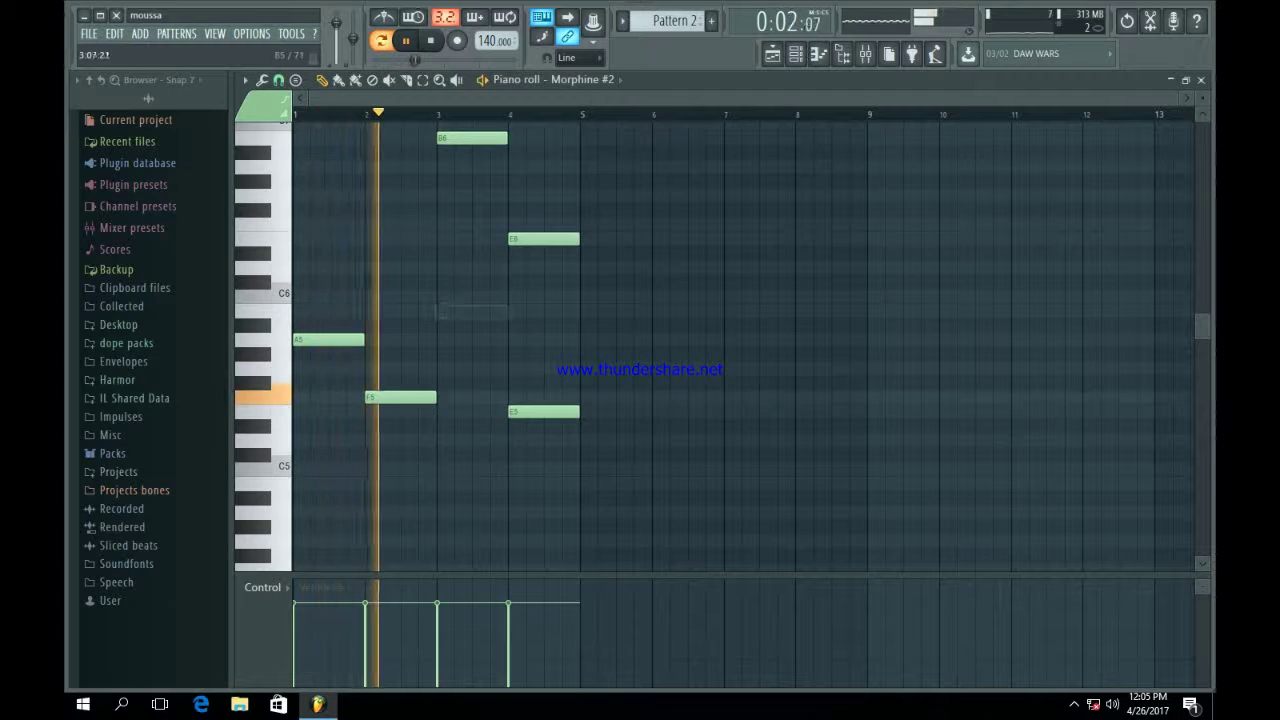
pyautogui.scroll(3, 468, 267)
pyautogui.rightClick(468, 267)
pyautogui.press('space')
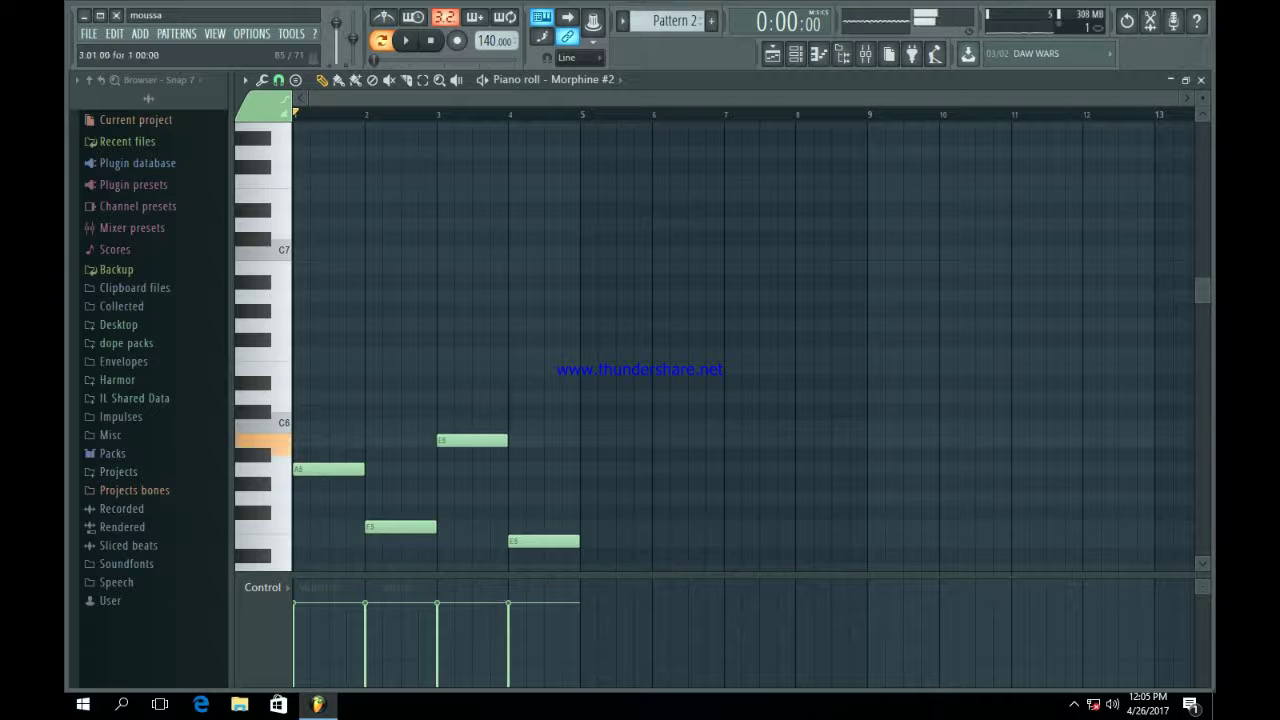
pyautogui.press('space')
pyautogui.scroll(-4, 740, 340)
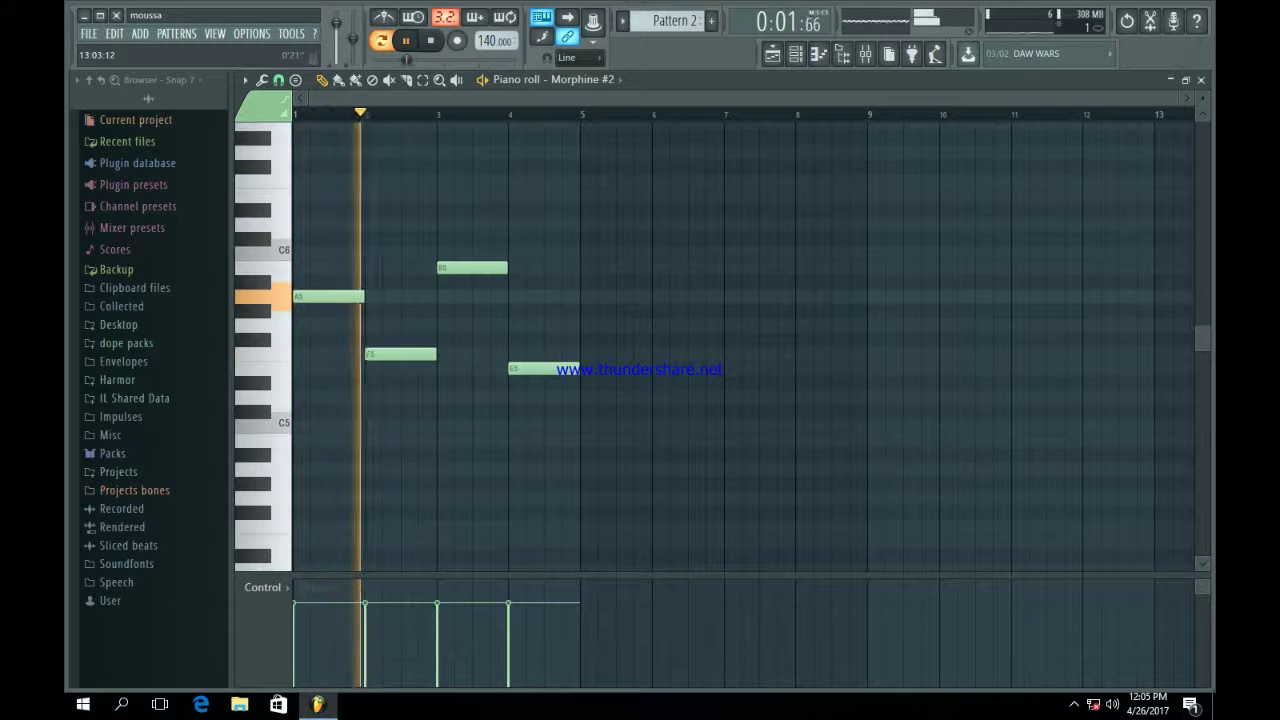
# - Shorten the B5 note to the first half of bar 3 and add an A5 note filling the second half
pyautogui.moveTo(1174, 98); pyautogui.dragTo(850, 98)
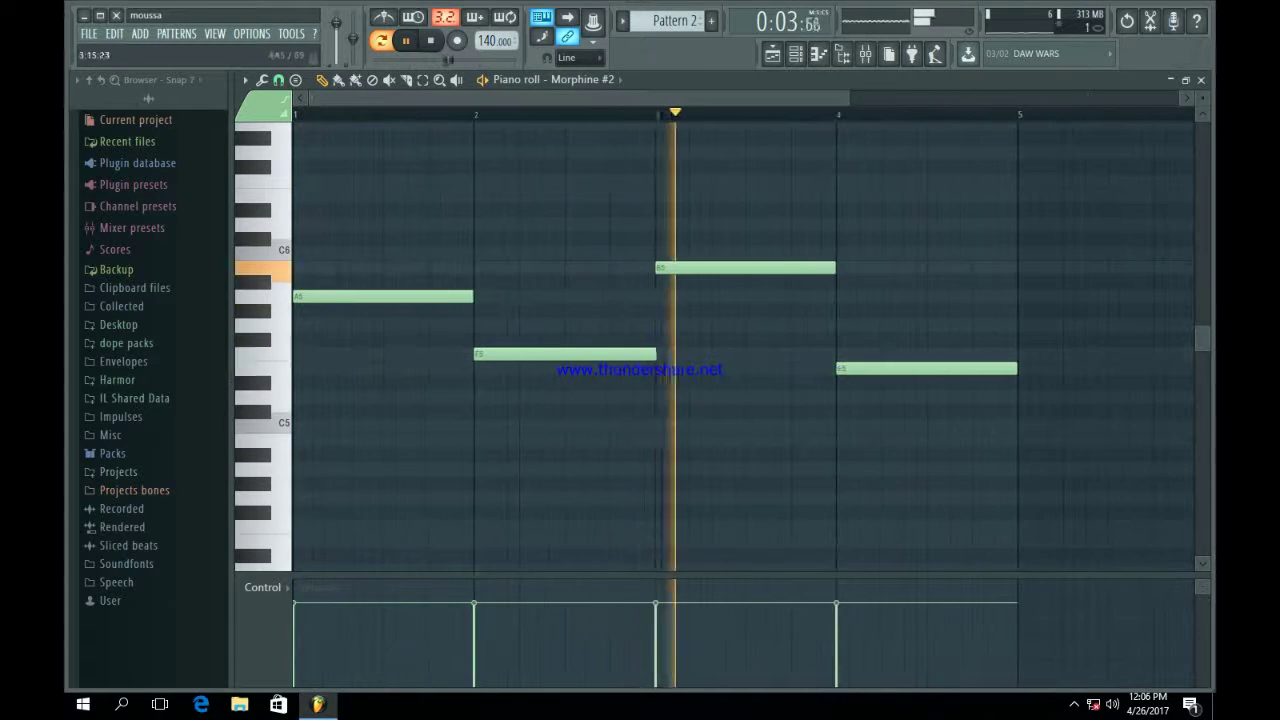
pyautogui.press('space')
pyautogui.click(744, 311)
pyautogui.moveTo(839, 325); pyautogui.dragTo(736, 325)
pyautogui.click(750, 297)
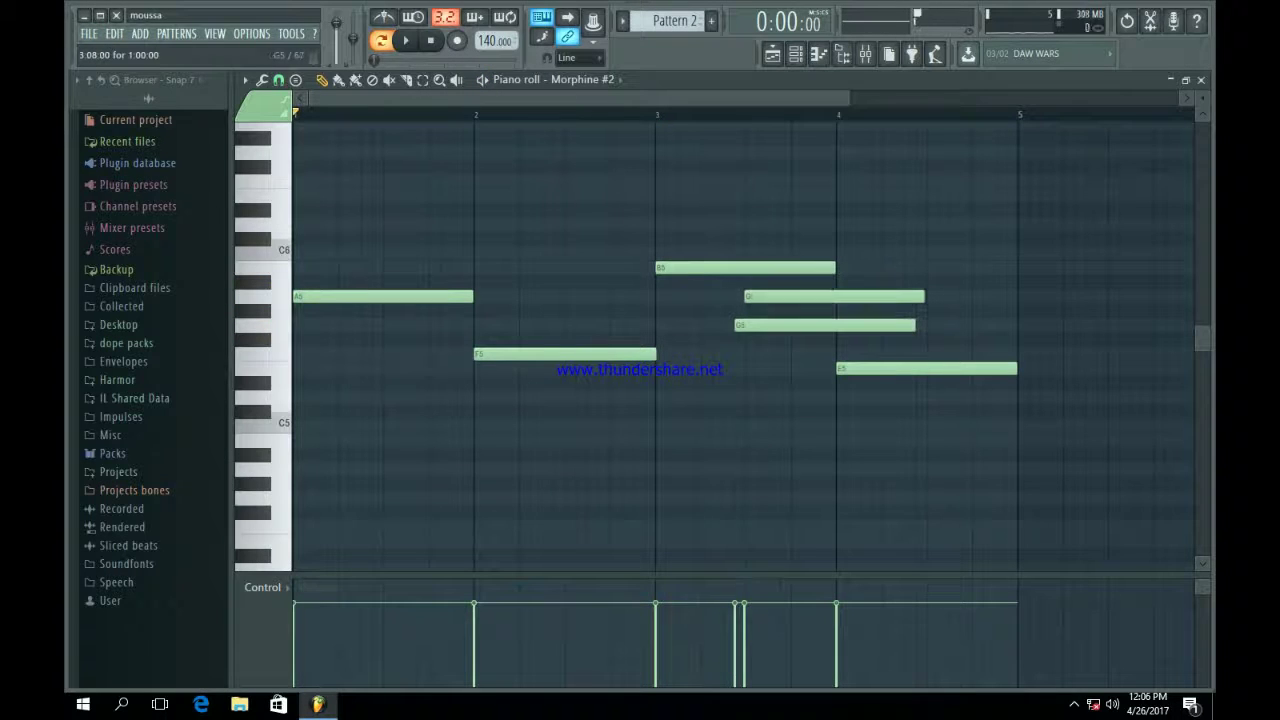
pyautogui.rightClick(752, 325)
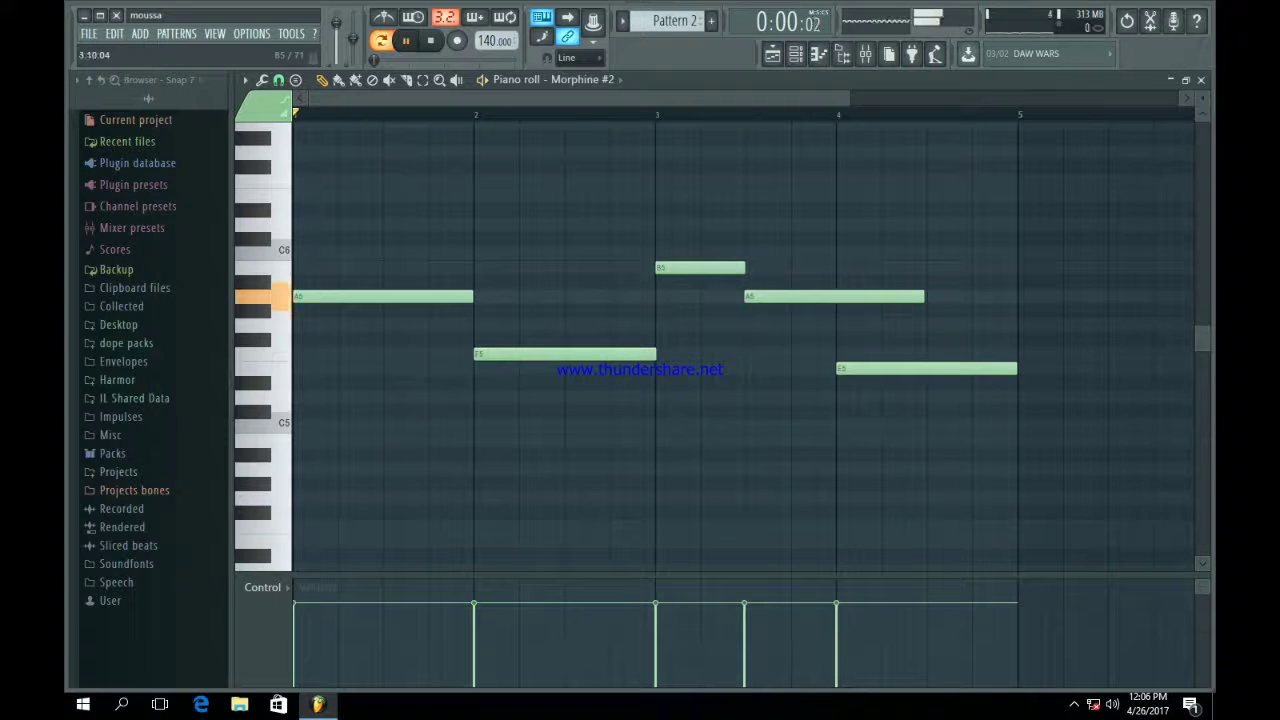
pyautogui.moveTo(921, 297); pyautogui.dragTo(832, 297)
# - Add a D5 note in the second half of bar 4 and turn it into a slide note
pyautogui.click(932, 397)
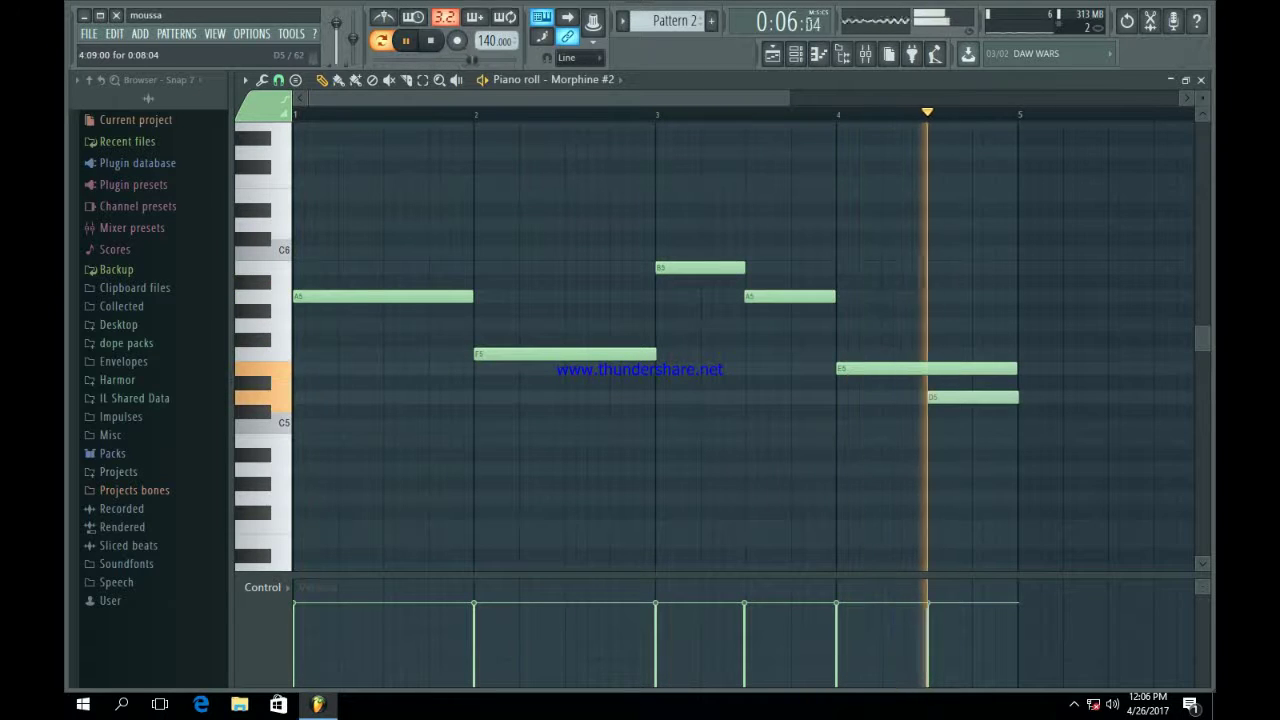
pyautogui.doubleClick(960, 397)
pyautogui.click(545, 328)
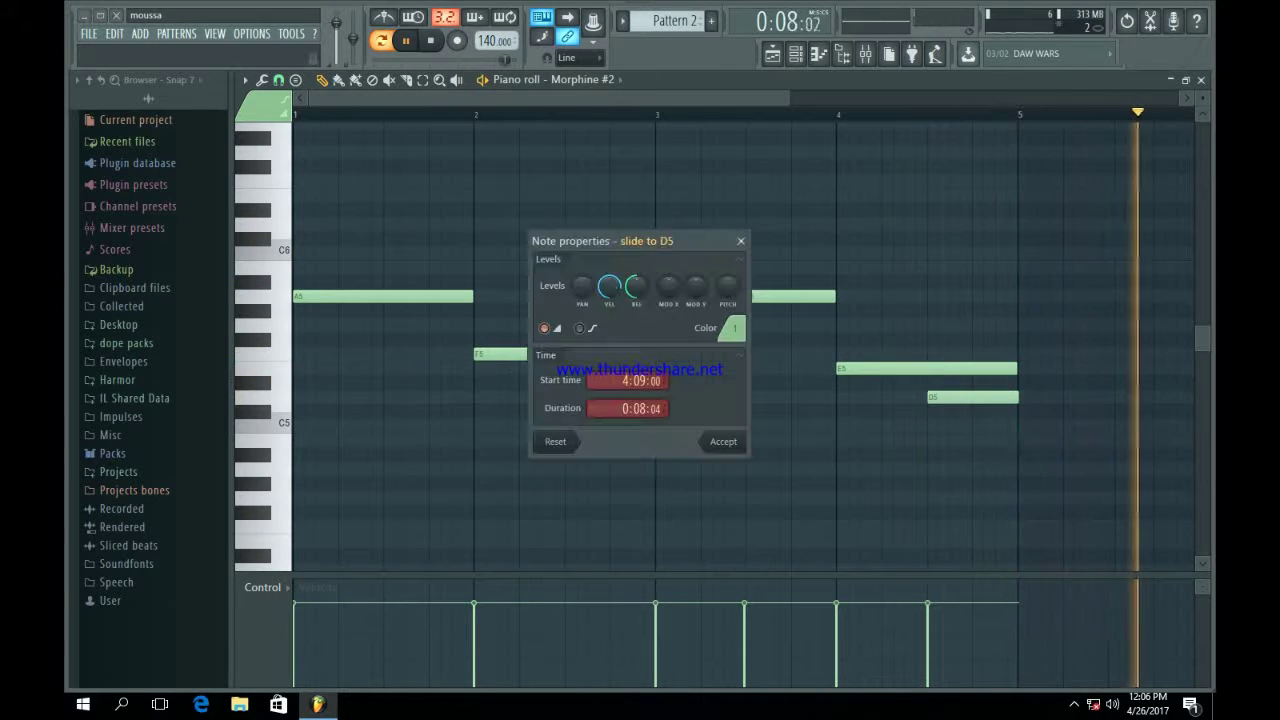
pyautogui.press('Return')
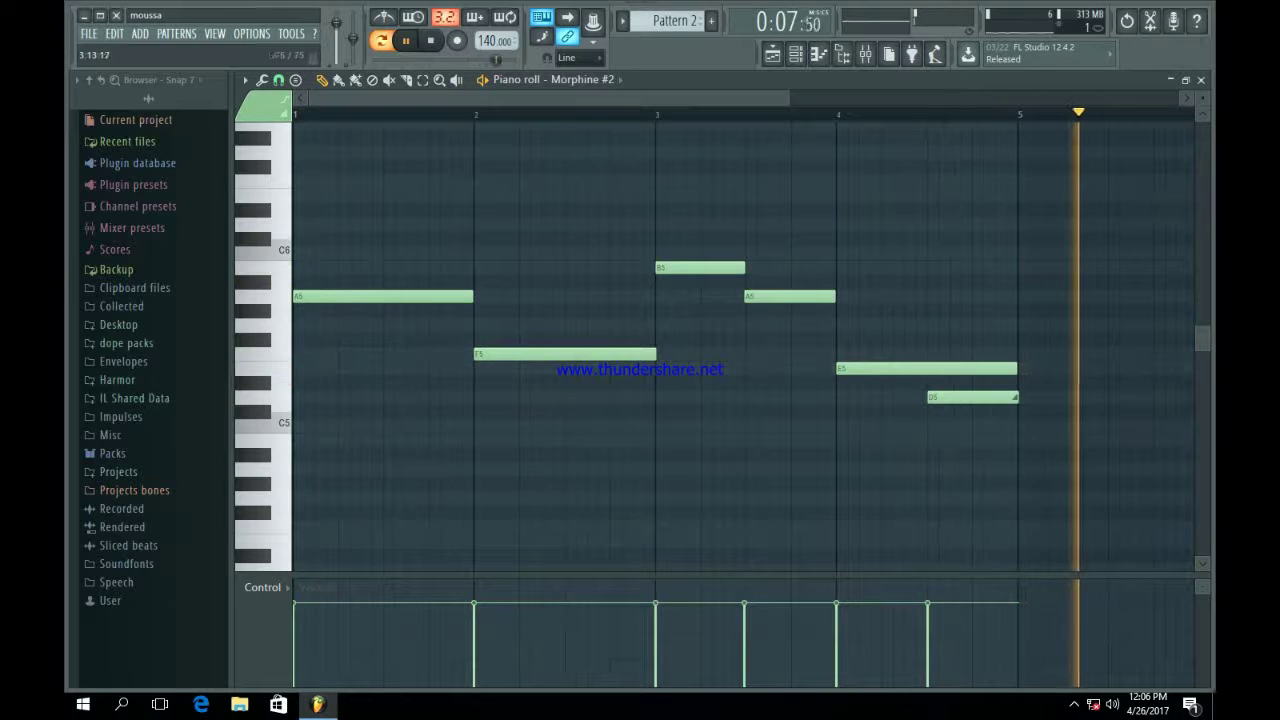
# - Route Morphine #2 to mixer track 2 and add Fruity Reeverb 2 in slot 1
pyautogui.click(796, 55)
pyautogui.click(369, 191)
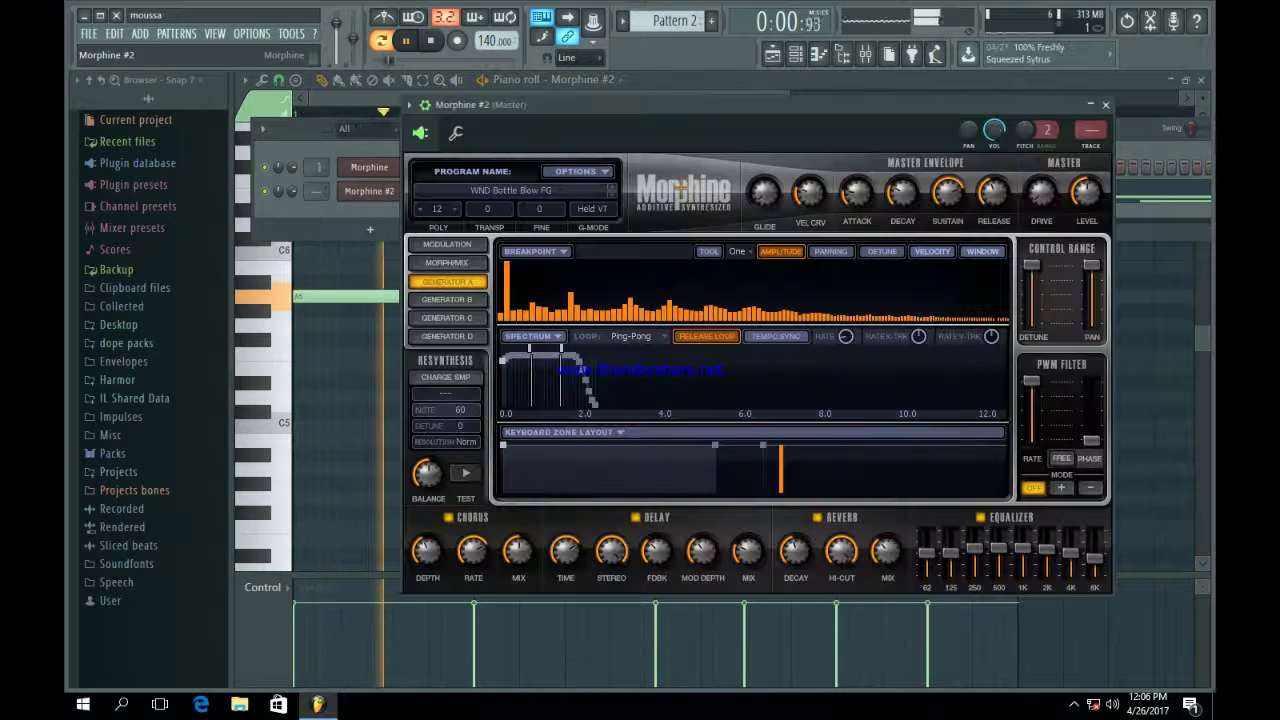
pyautogui.press('F9')
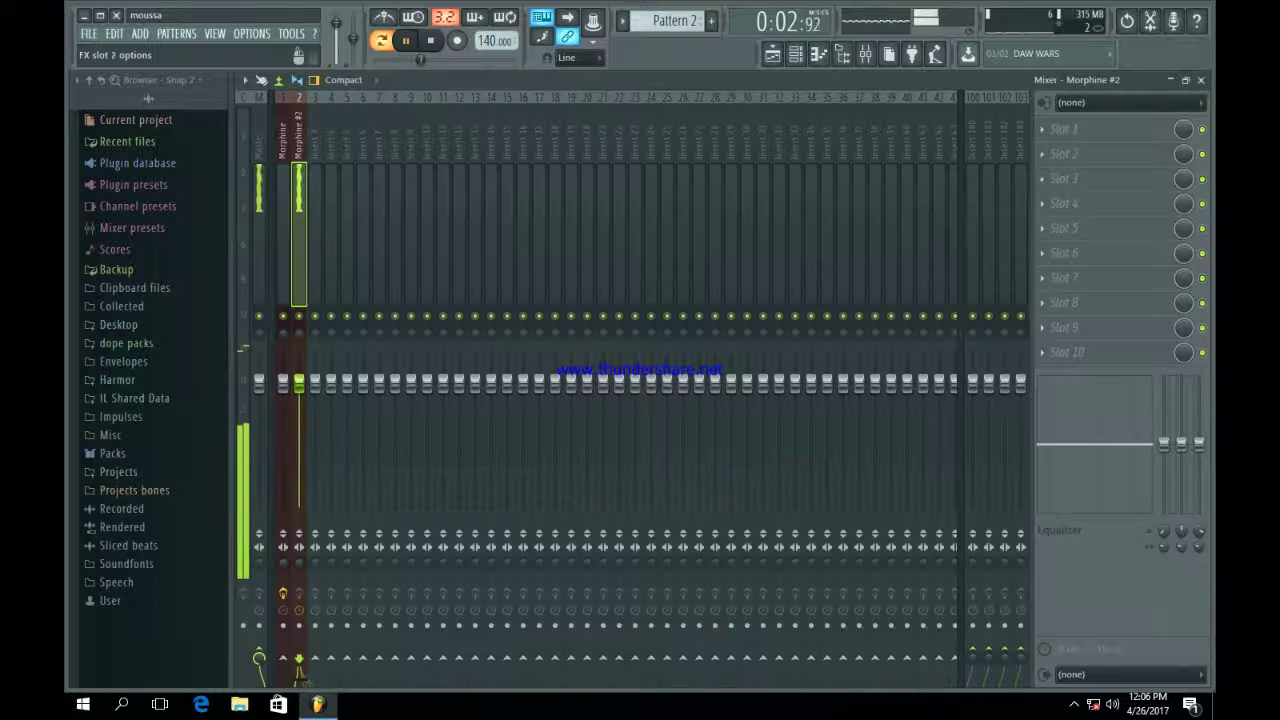
pyautogui.click(1065, 129)
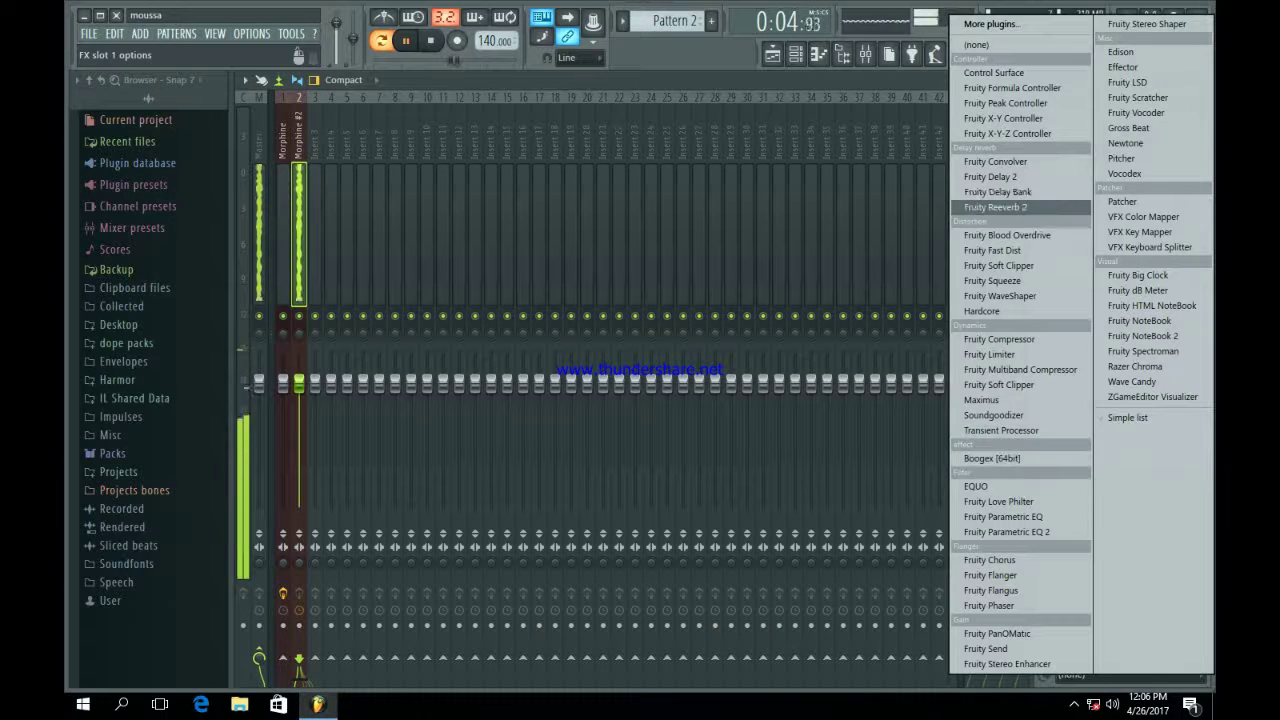
pyautogui.click(995, 207)
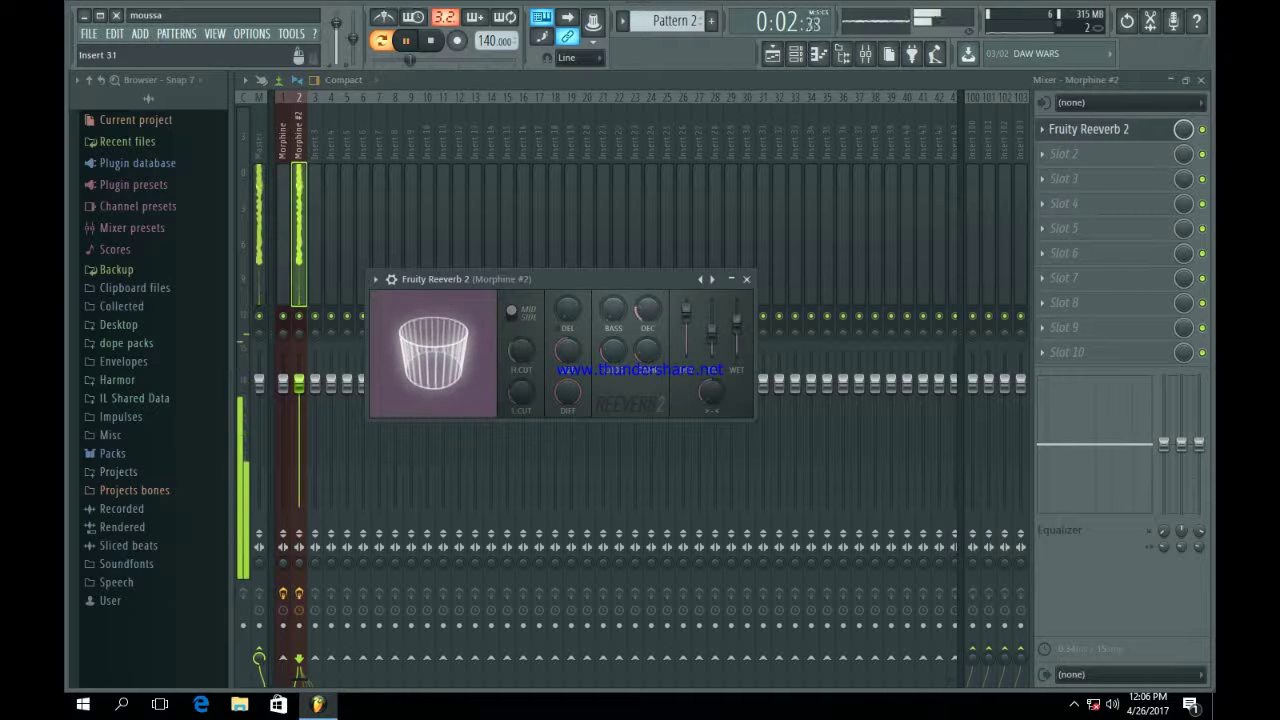
pyautogui.click(746, 279)
pyautogui.click(283, 234)
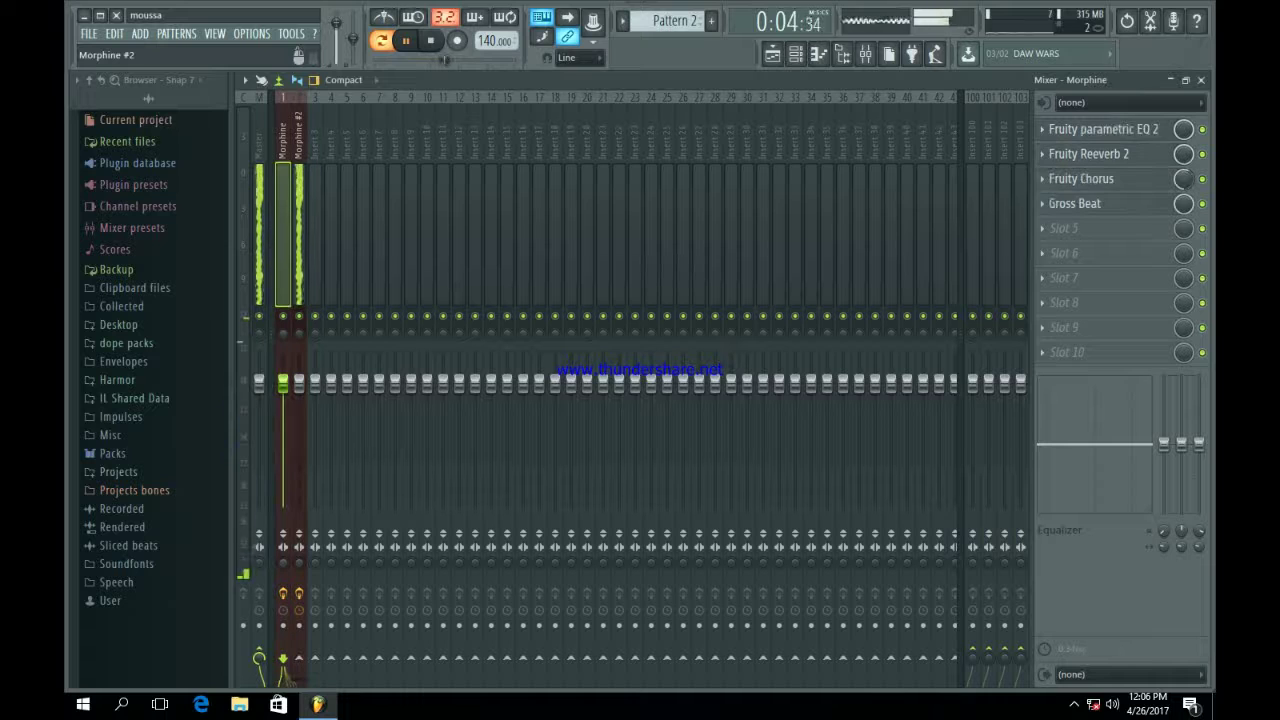
pyautogui.click(299, 234)
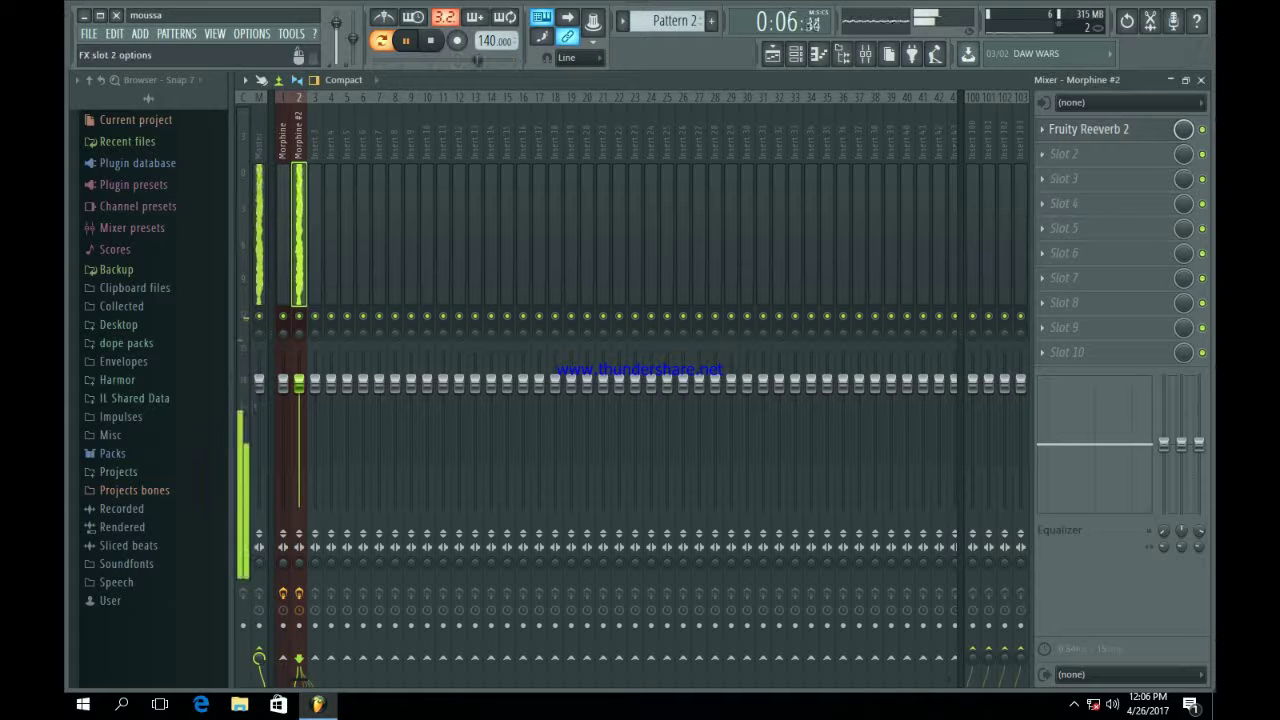
pyautogui.click(1064, 153)
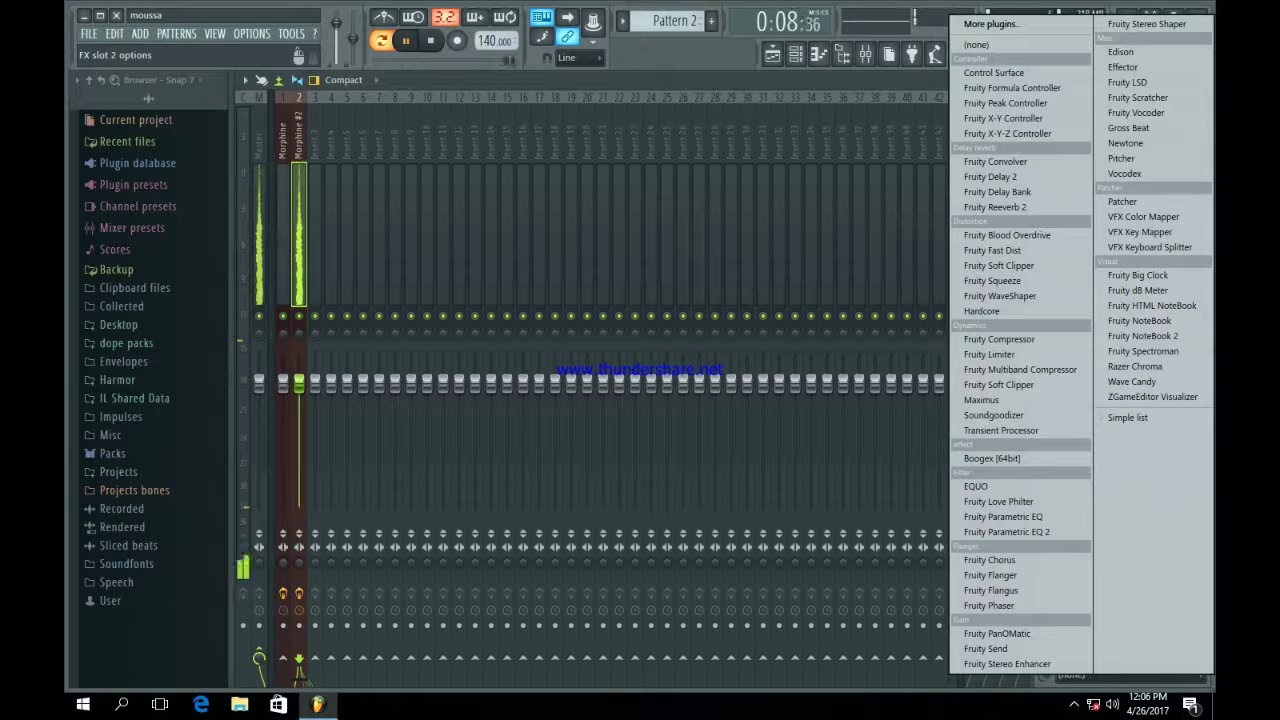
pyautogui.click(1040, 119)
# - Place Pattern 2 on Track 2 of the playlist at bar 1, duplicate it three times in sequence and play the song
pyautogui.click(773, 54)
pyautogui.press('space')
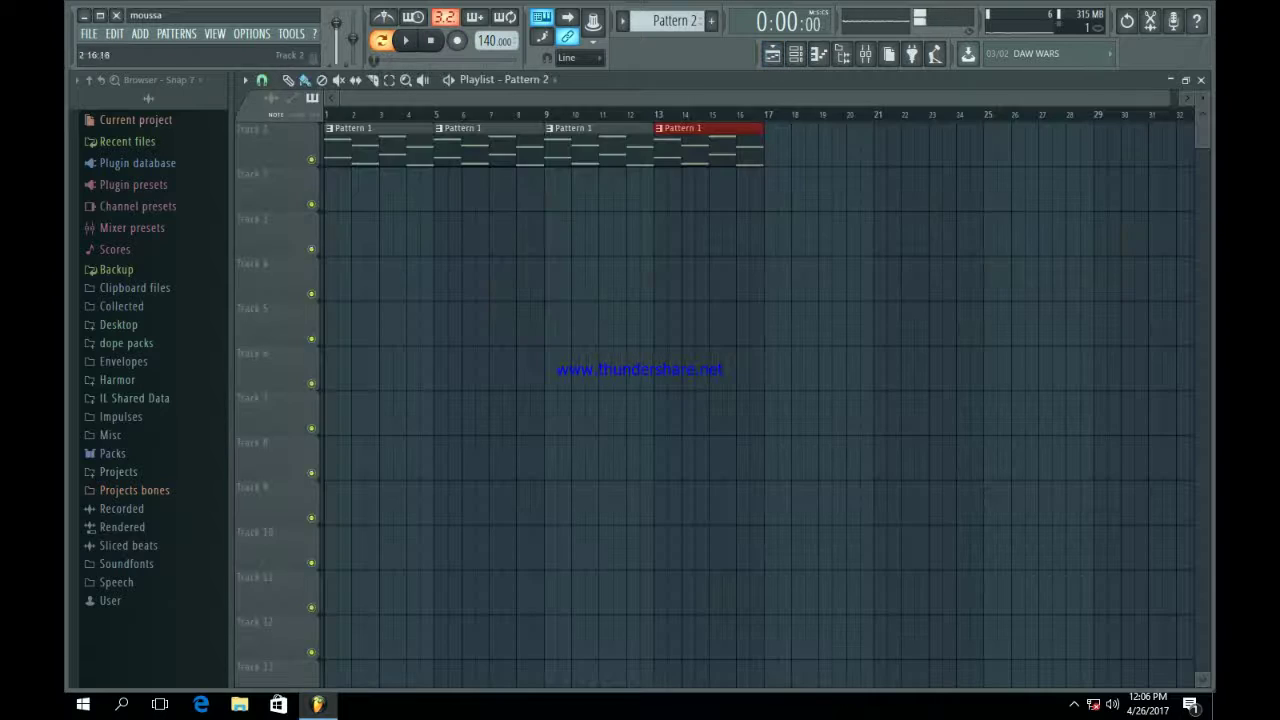
pyautogui.click(342, 190)
pyautogui.hotkey('ctrl', 'b')
pyautogui.hotkey('ctrl', 'b')
pyautogui.hotkey('ctrl', 'b')
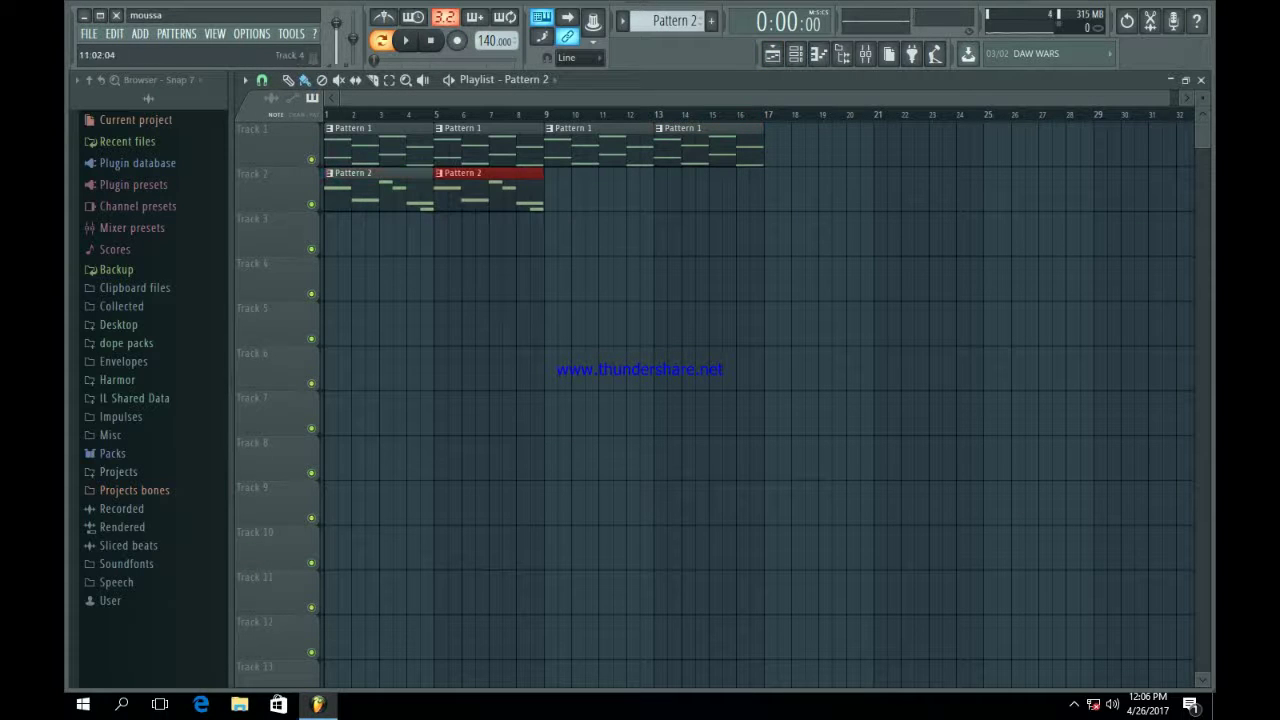
pyautogui.hotkey('ctrl', 'd')
pyautogui.press('space')
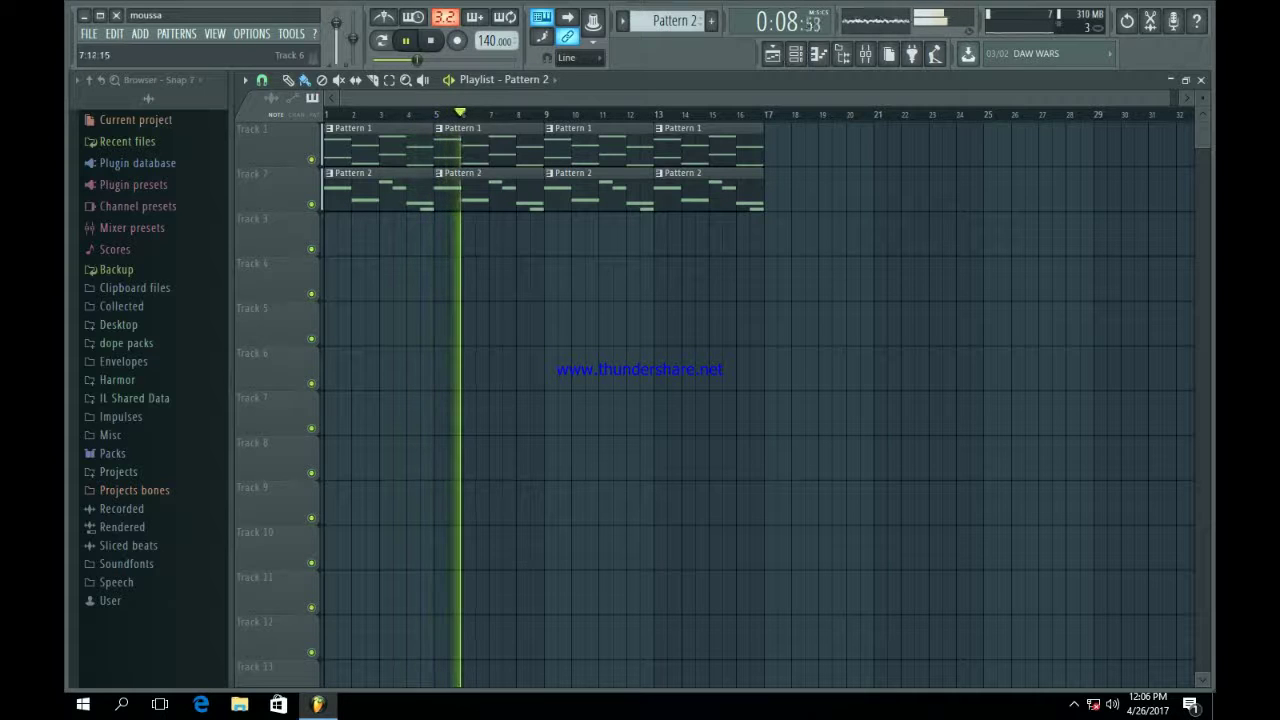
# - Delete the two Pattern 2 clips in bars 1 to 8 of Track 2 and stop playback
pyautogui.rightClick(490, 192)
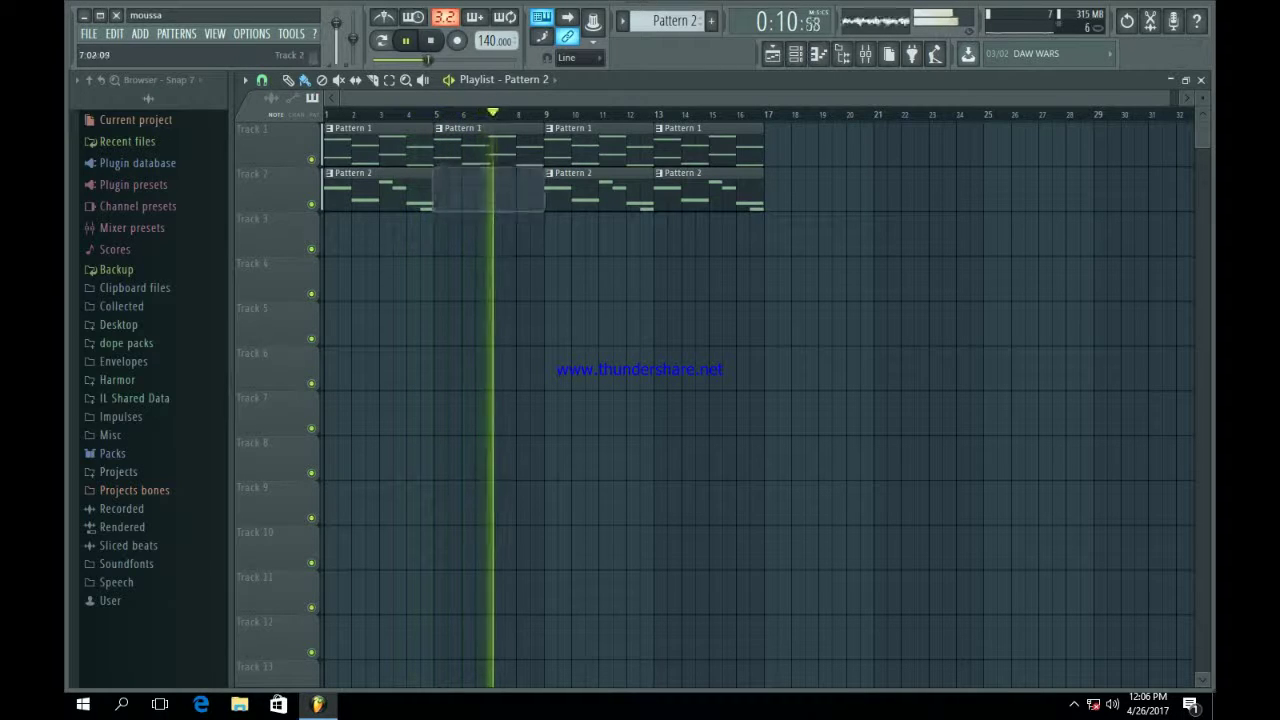
pyautogui.rightClick(398, 192)
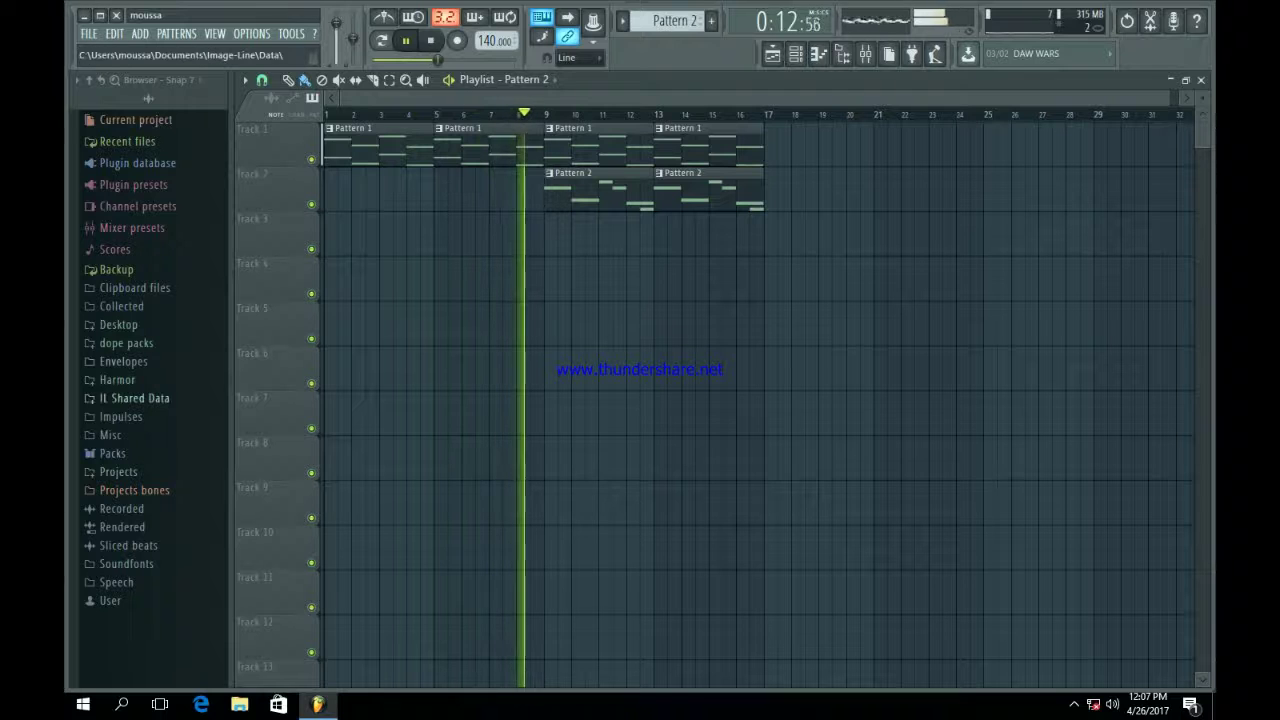
pyautogui.press('space')
# - Load the Bad Guy Kick sample from the 21 Savage Drum Kit pack into a new channel
pyautogui.click(113, 454)
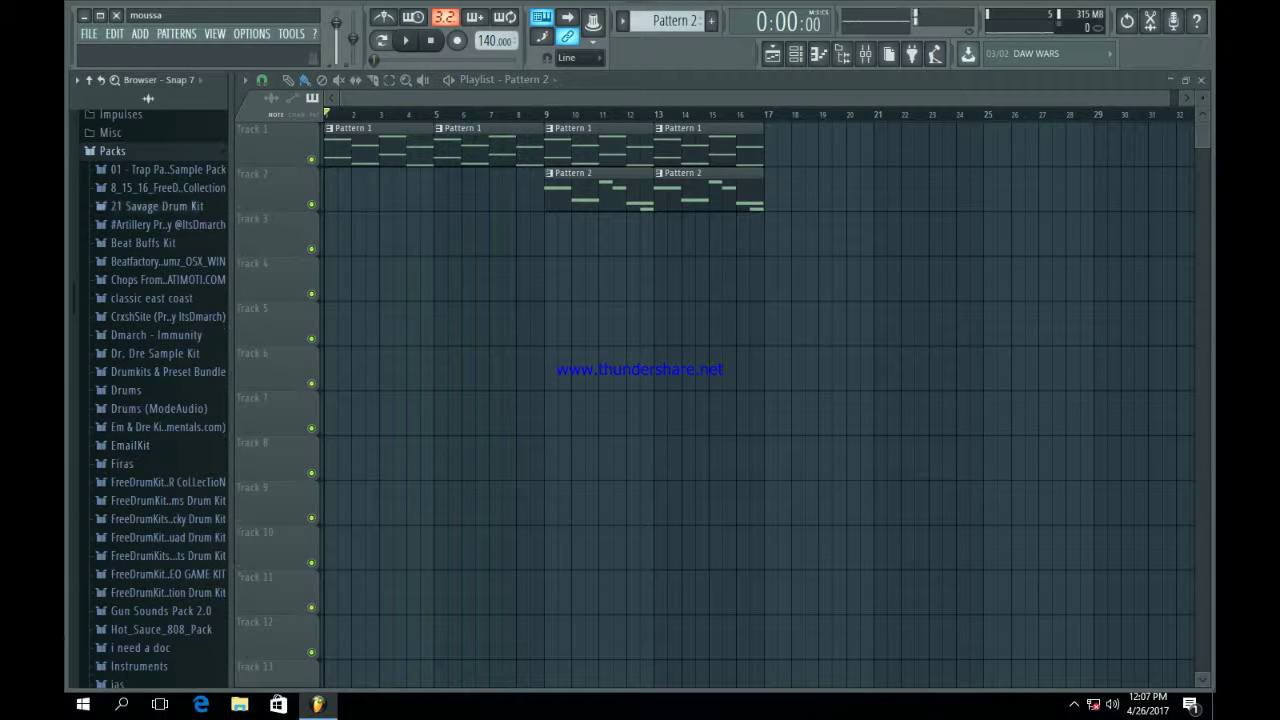
pyautogui.click(157, 214)
pyautogui.click(146, 192)
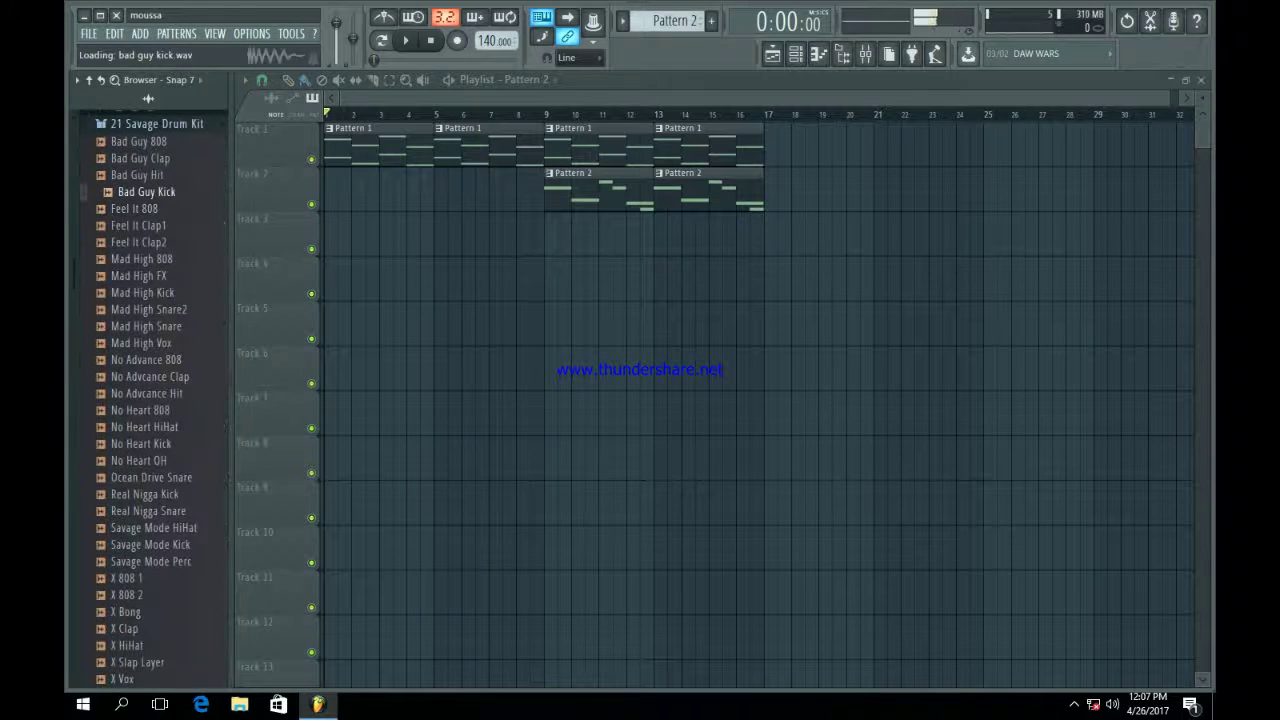
pyautogui.rightClick(174, 190)
pyautogui.click(220, 207)
# - Audition Mad High Kick and Mad High Vox, and load the No Advance 808 sample into a new channel
pyautogui.click(149, 293)
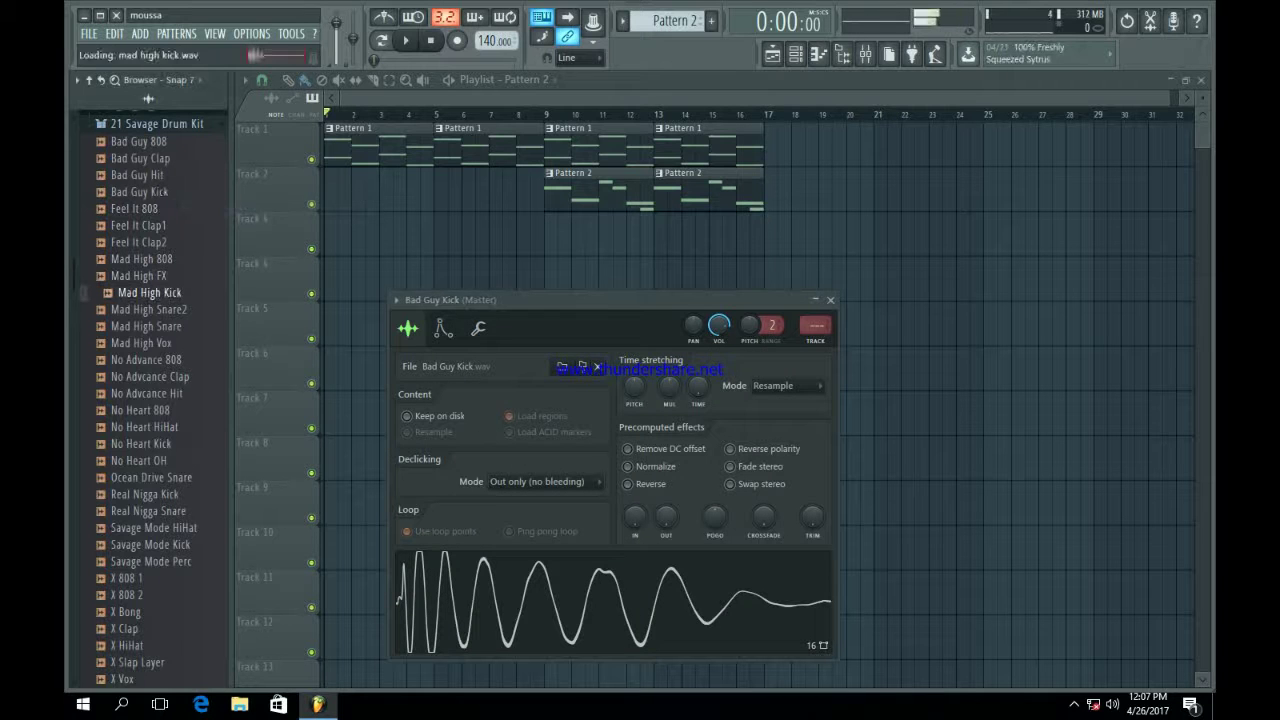
pyautogui.click(830, 300)
pyautogui.click(141, 343)
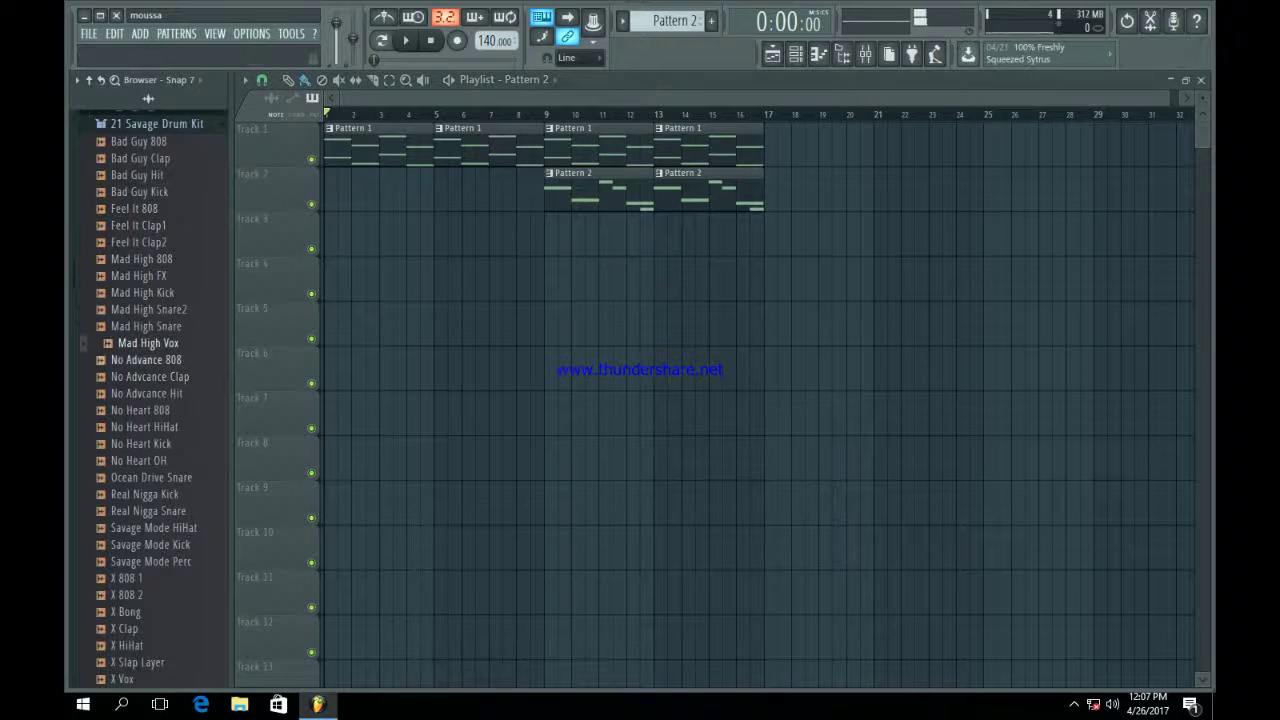
pyautogui.click(146, 360)
pyautogui.rightClick(174, 352)
pyautogui.click(220, 376)
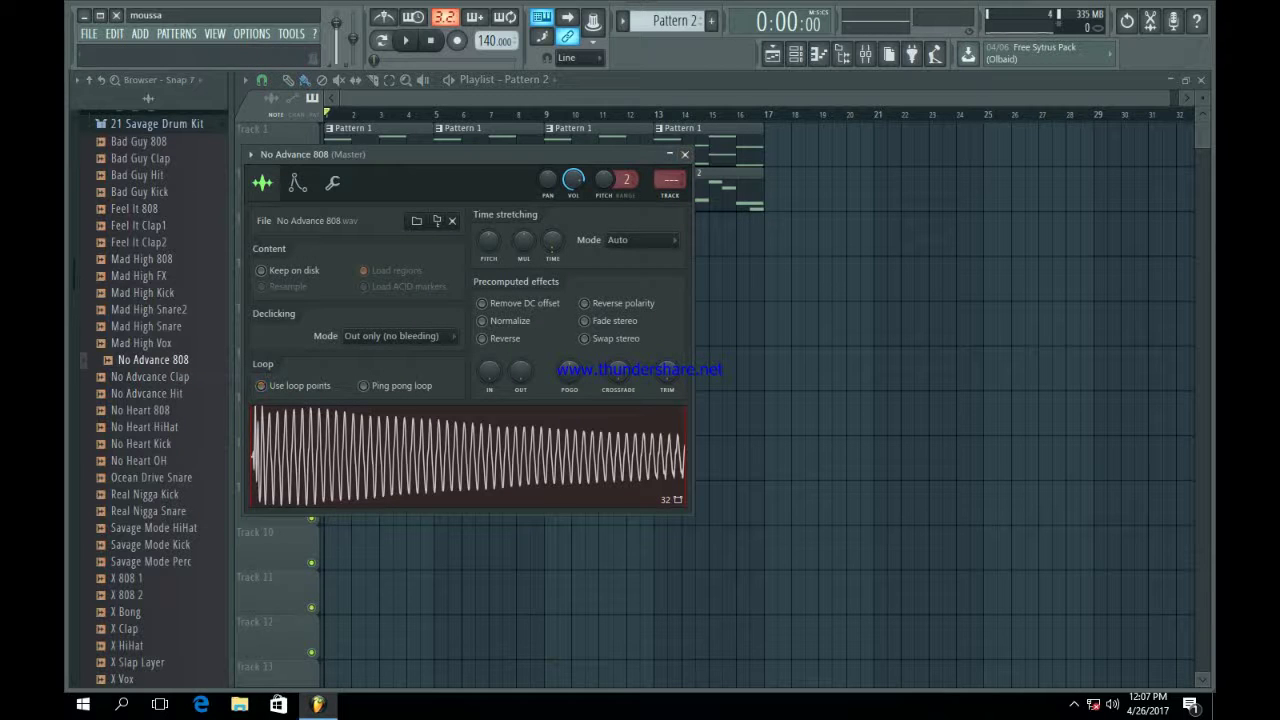
# - Set the No Advance 808 channel's time stretching mode to Resample and reset its stretch time
pyautogui.click(642, 240)
pyautogui.click(638, 269)
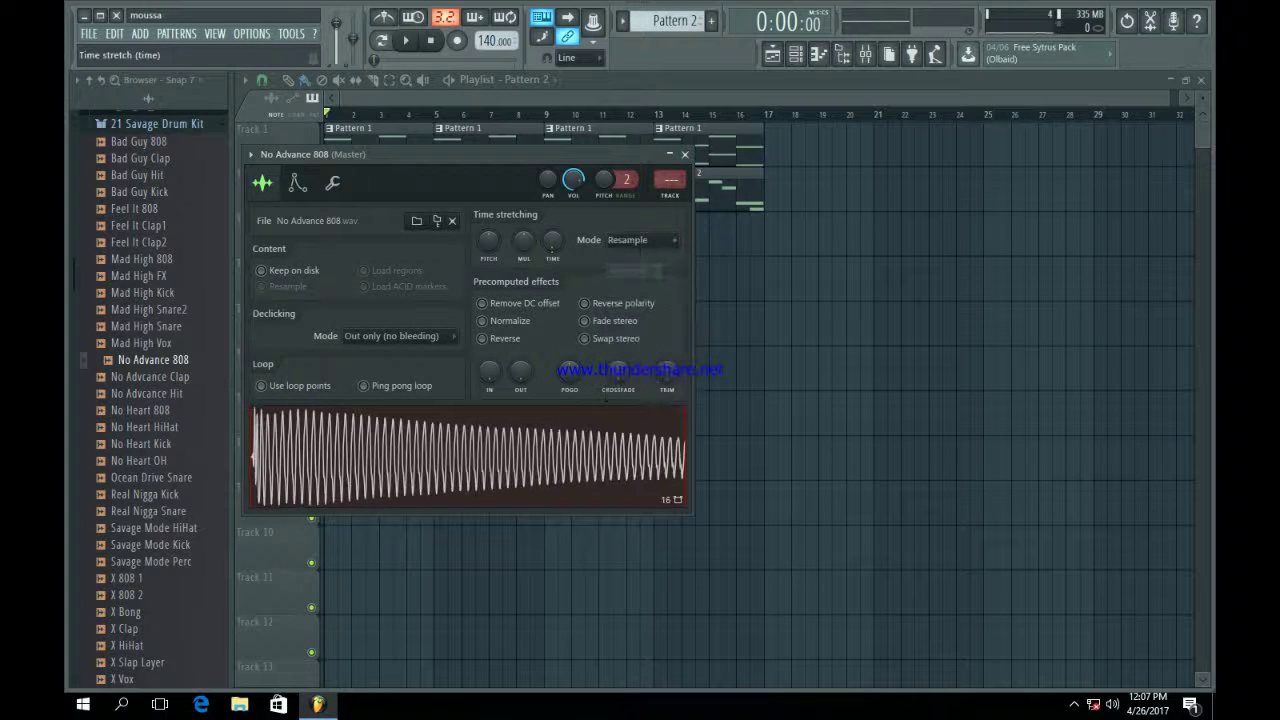
pyautogui.rightClick(552, 243)
pyautogui.click(584, 259)
# - Detect the pitch regions of the No Advance 808 sample in Edison and check the channel's root note setting
pyautogui.rightClick(357, 420)
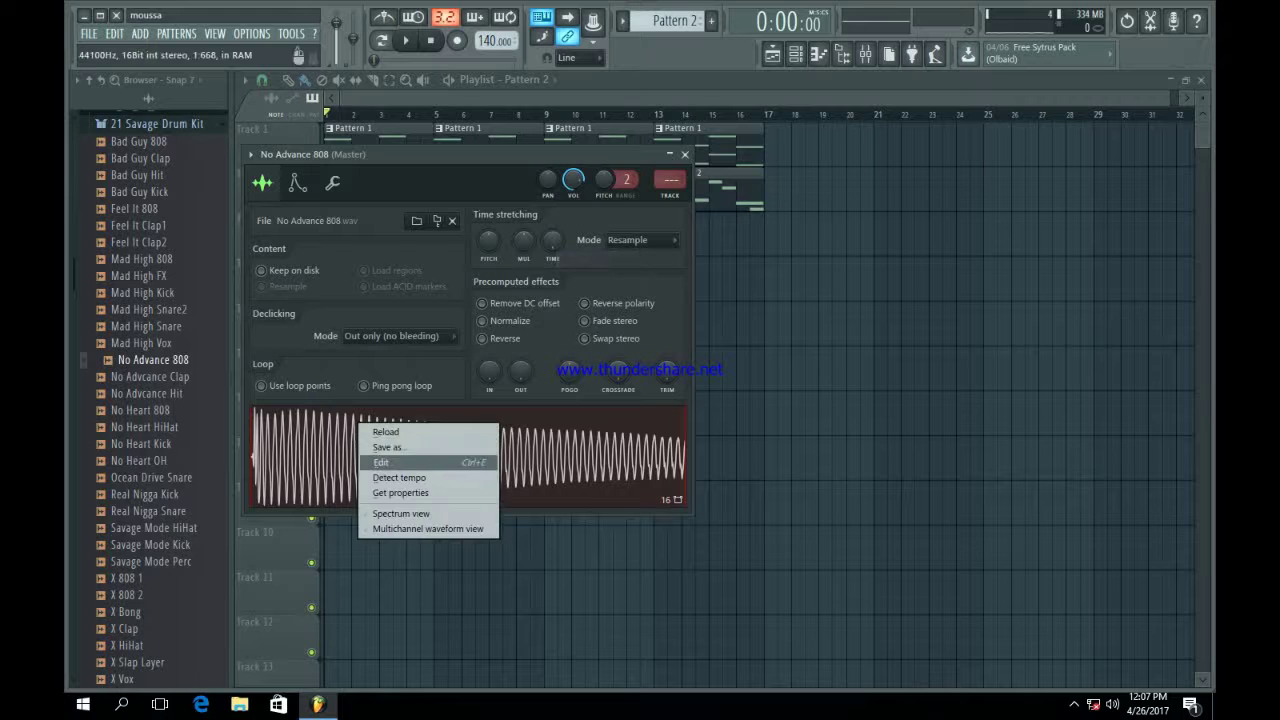
pyautogui.click(400, 464)
pyautogui.click(399, 264)
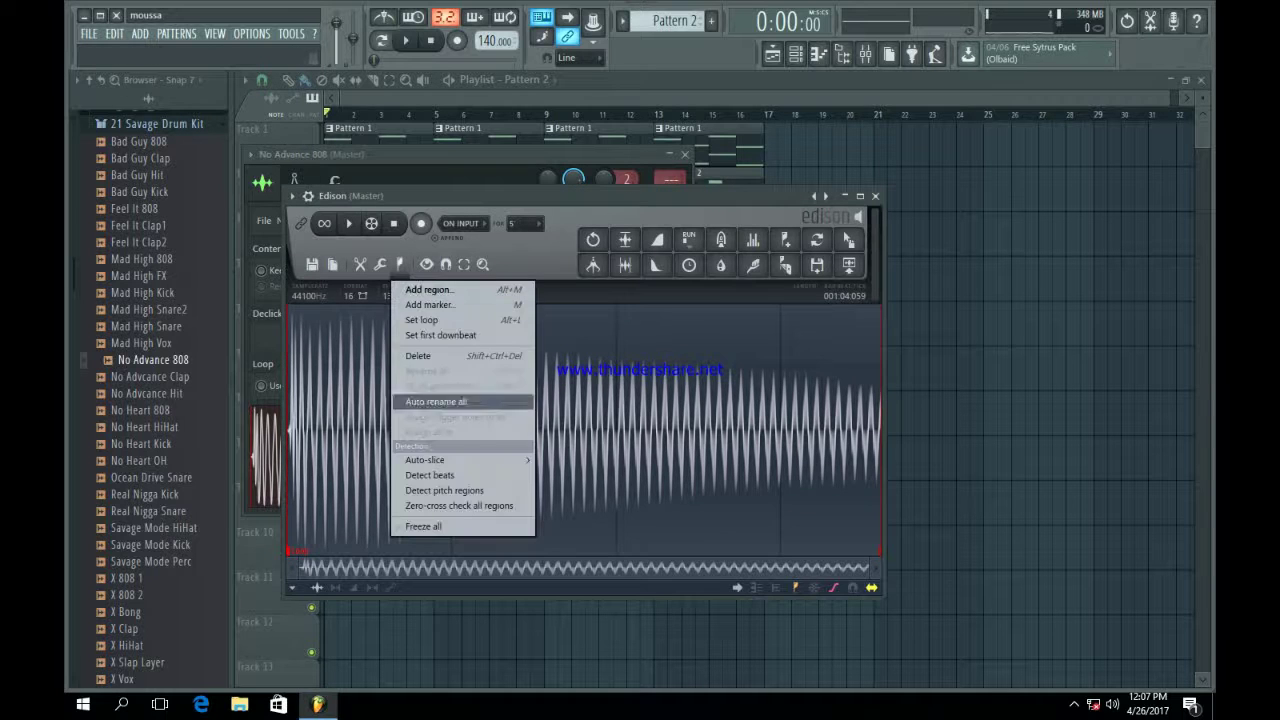
pyautogui.click(445, 490)
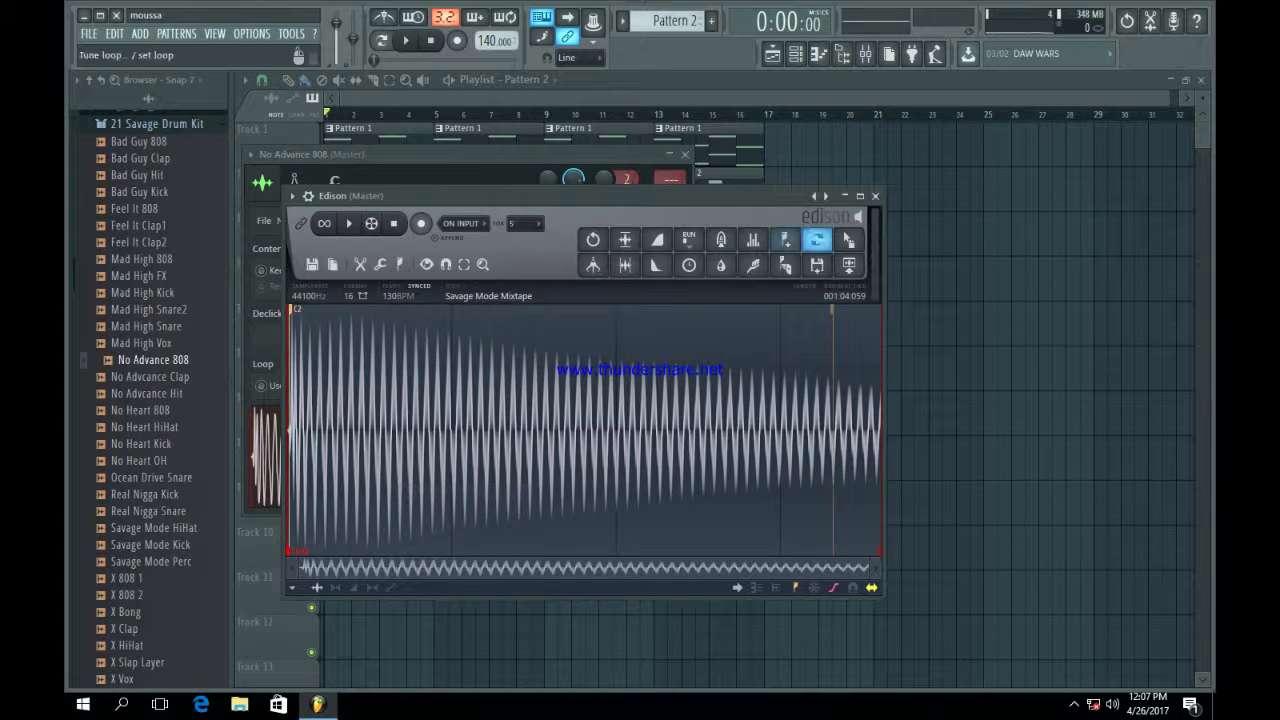
pyautogui.click(875, 196)
pyautogui.click(332, 182)
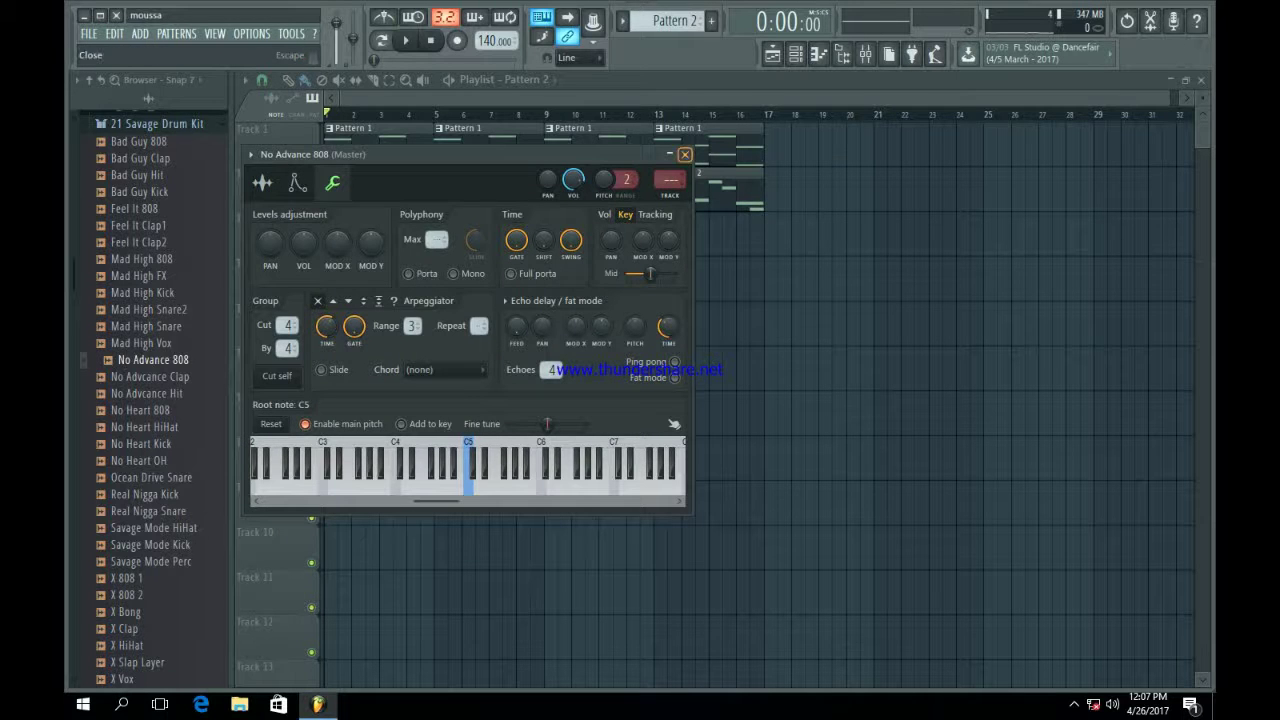
pyautogui.click(684, 154)
# - Load the No Heart HiHat sample into a new channel and close its settings window
pyautogui.click(140, 426)
pyautogui.rightClick(141, 424)
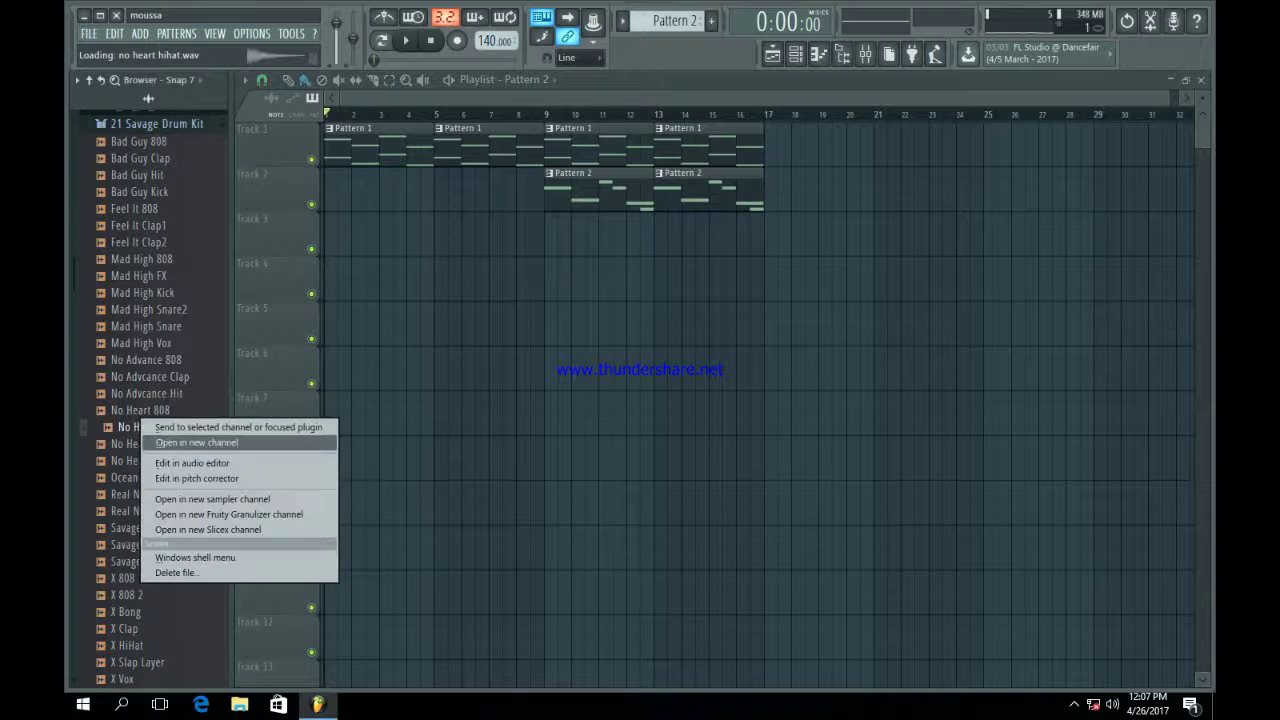
pyautogui.click(196, 442)
pyautogui.click(705, 175)
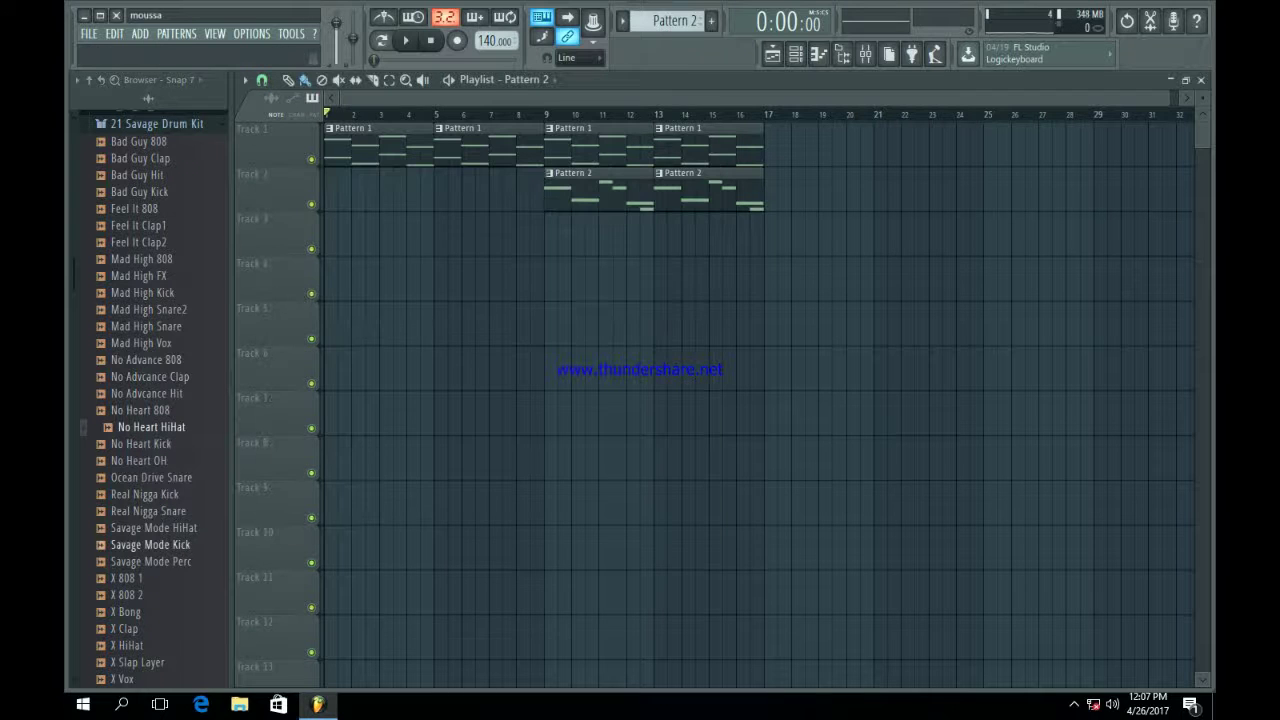
# - Audition X Clap and the Savage Mode samples, and load the snare listed just above Savage Mode HiHat into a new channel
pyautogui.scroll(-2, 130, 544)
pyautogui.click(130, 528)
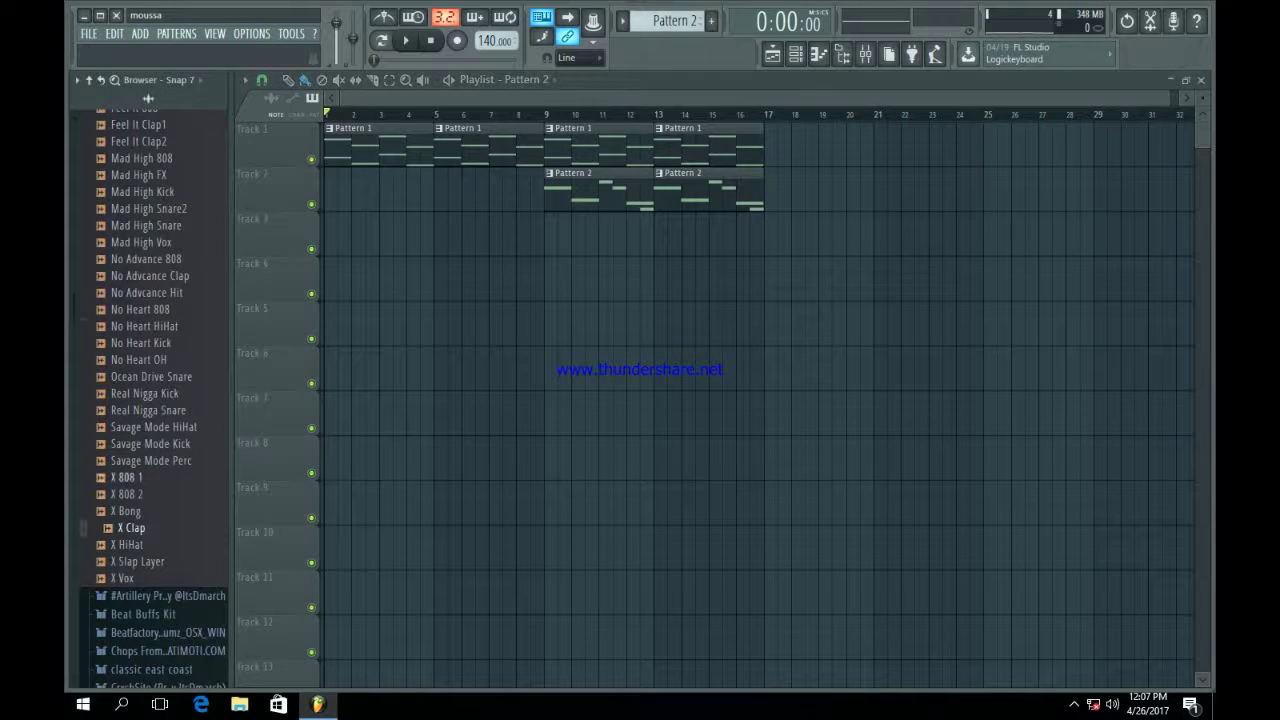
pyautogui.click(145, 461)
pyautogui.click(145, 444)
pyautogui.click(145, 427)
pyautogui.click(145, 410)
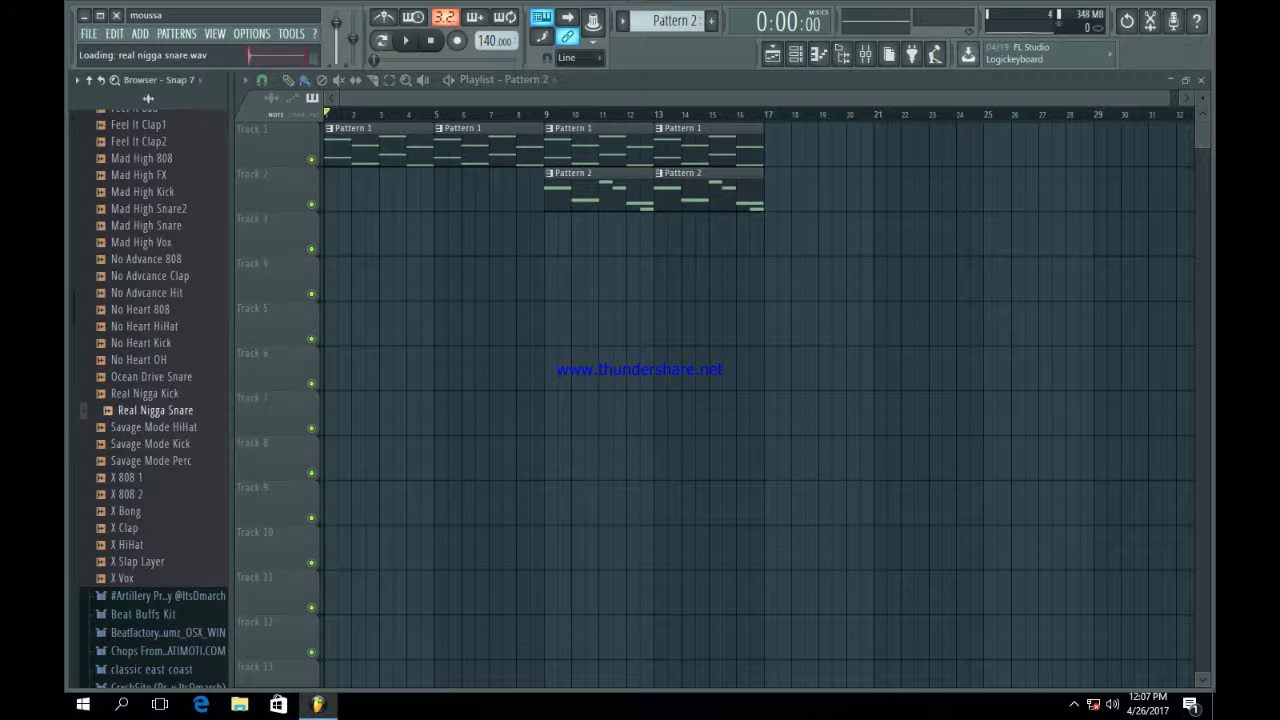
pyautogui.rightClick(170, 410)
pyautogui.click(205, 427)
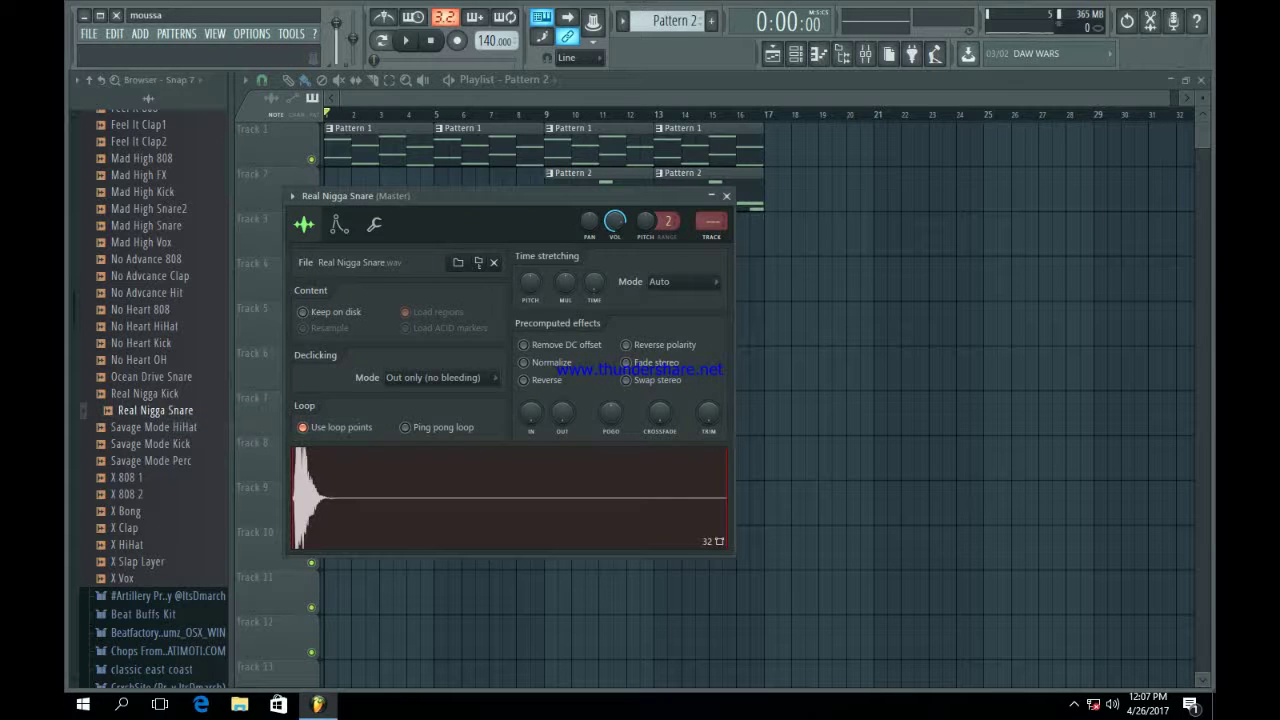
# - Autodetect the snare channel's stretch time and set its time stretching mode to Resample
pyautogui.rightClick(595, 285)
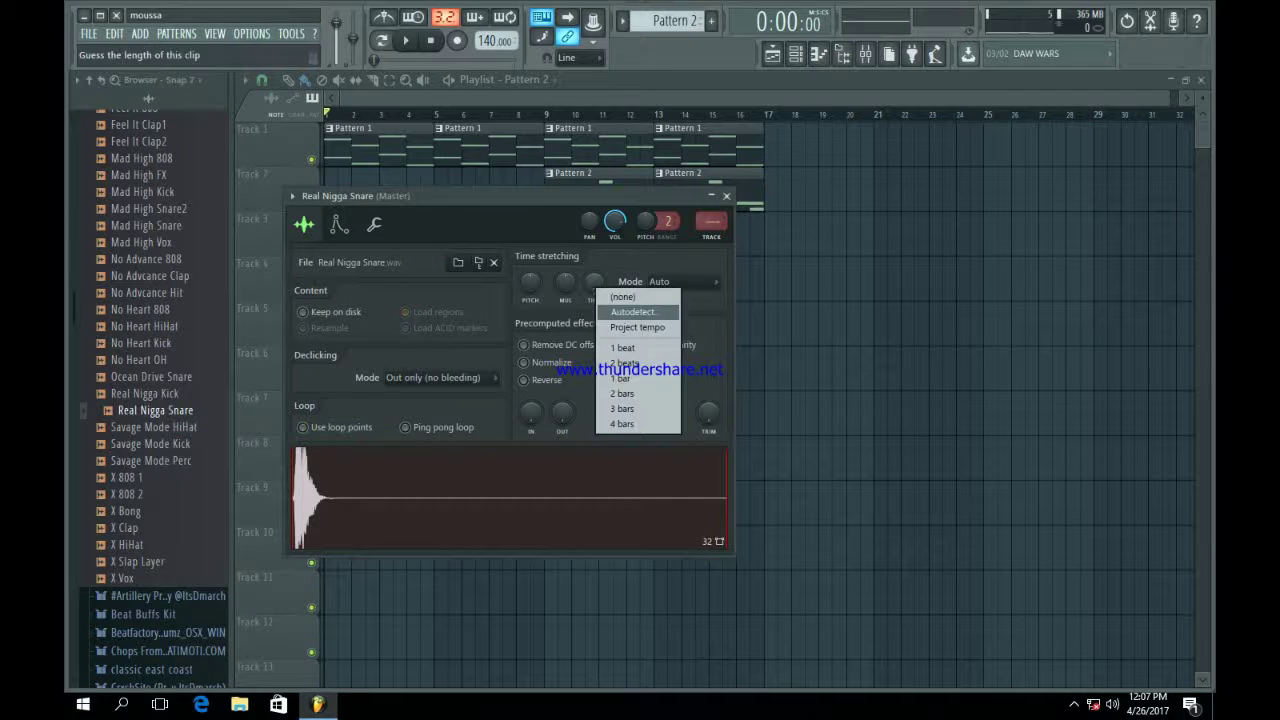
pyautogui.click(624, 311)
pyautogui.click(852, 82)
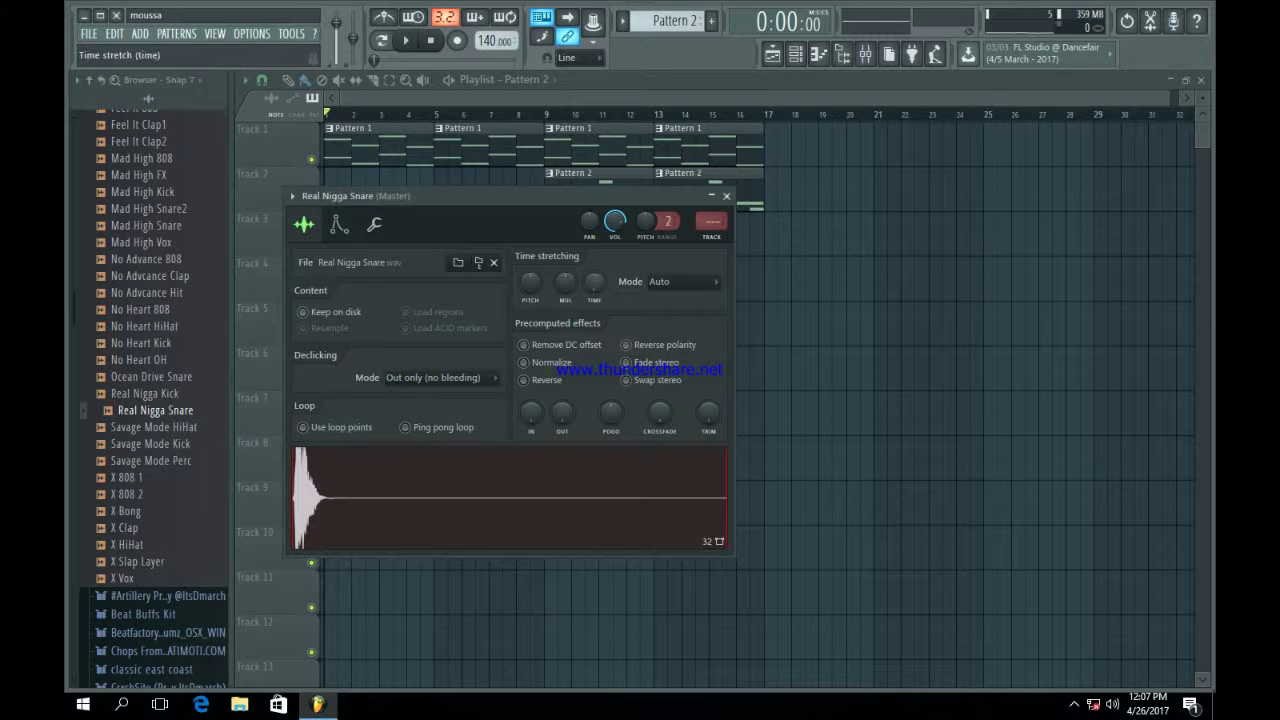
pyautogui.click(680, 281)
pyautogui.click(676, 311)
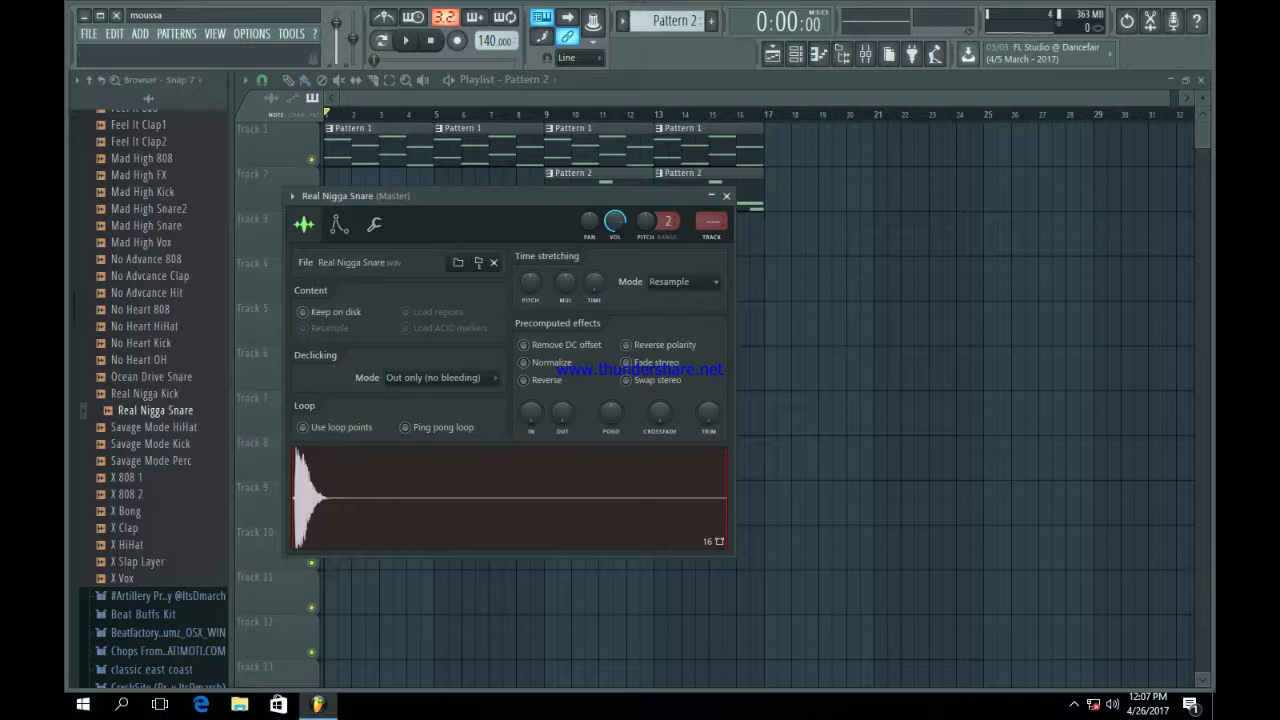
pyautogui.click(726, 196)
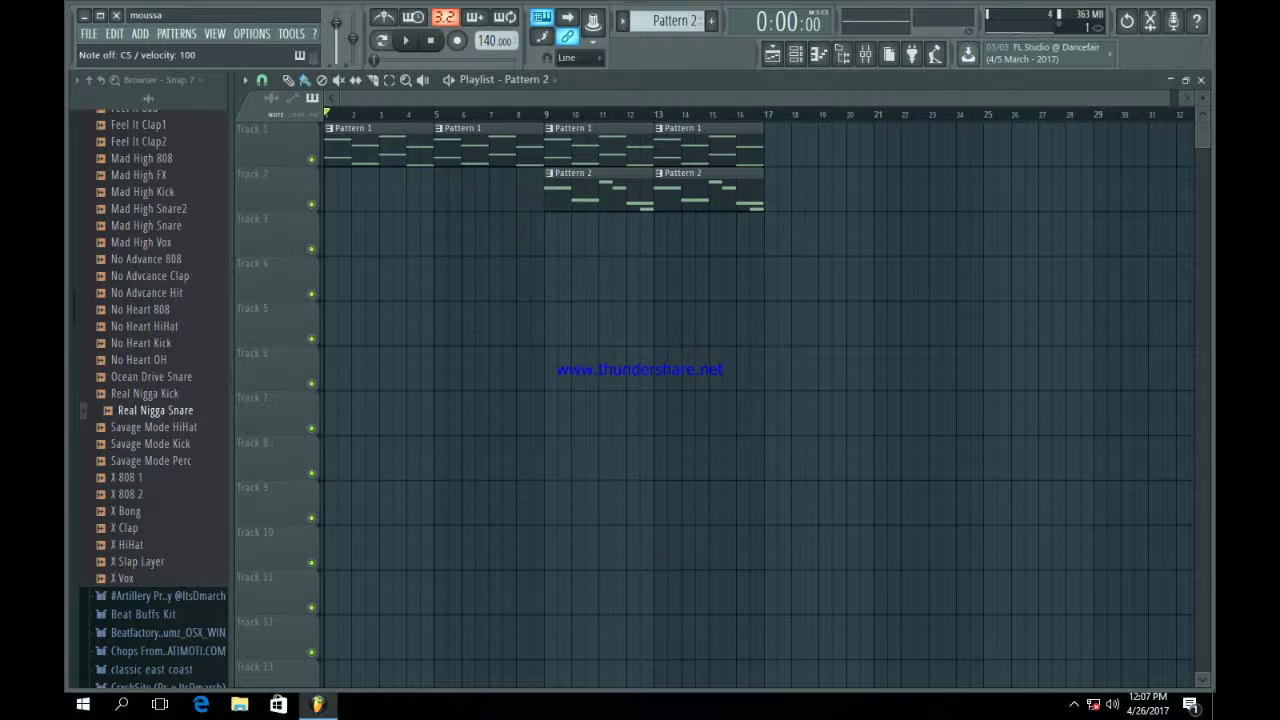
# - Create Pattern 3, fill every 2 steps of the No Heart HiHat channel and play the pattern
pyautogui.press('F6')
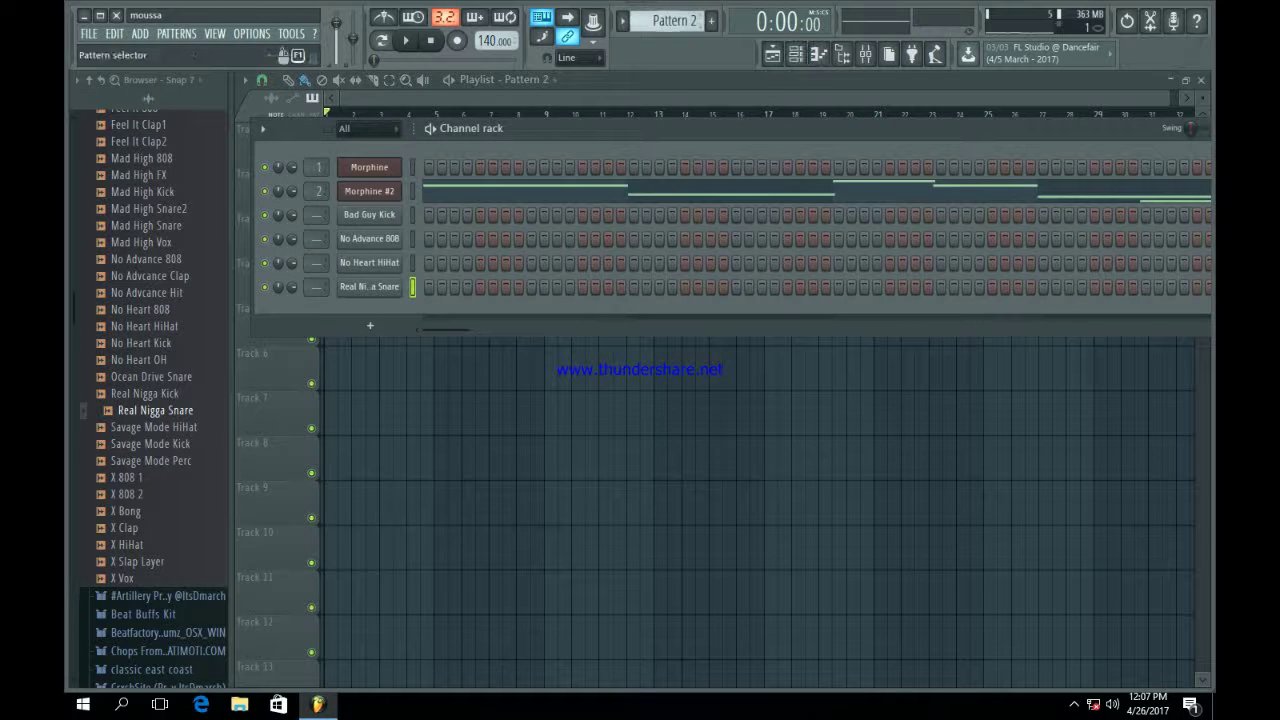
pyautogui.click(711, 21)
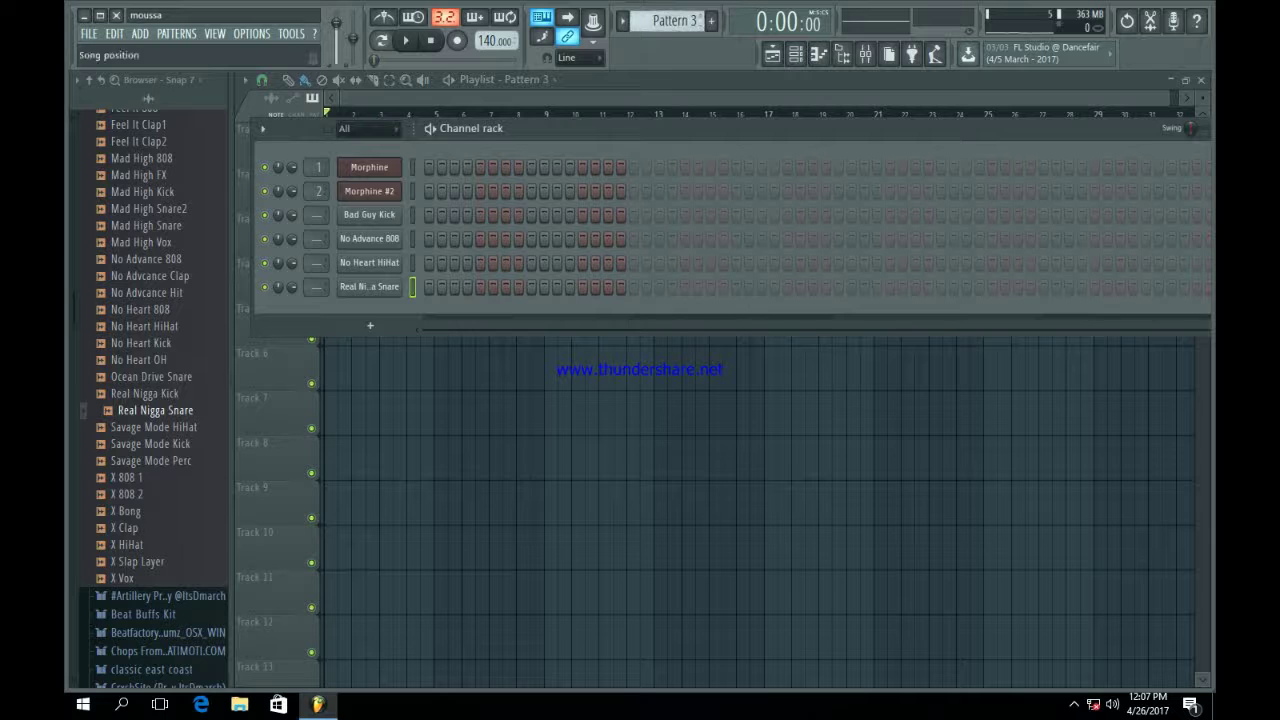
pyautogui.rightClick(369, 263)
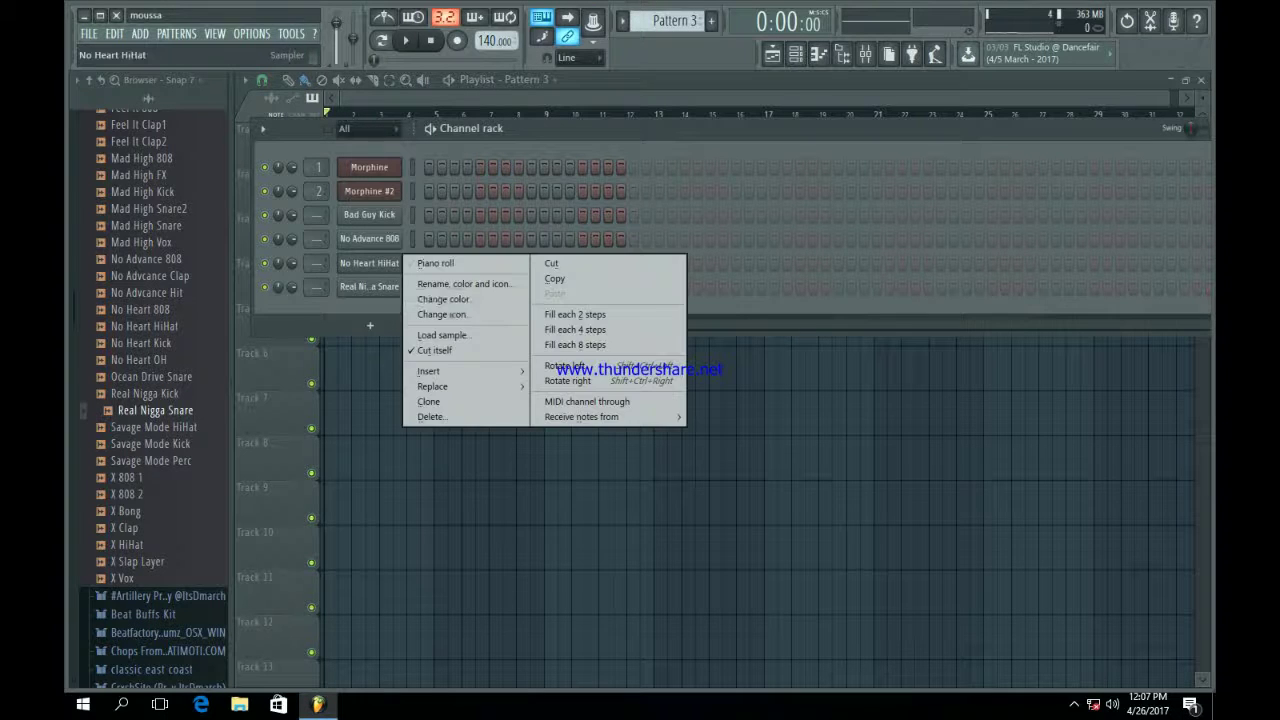
pyautogui.click(590, 313)
pyautogui.click(369, 263)
pyautogui.press('space')
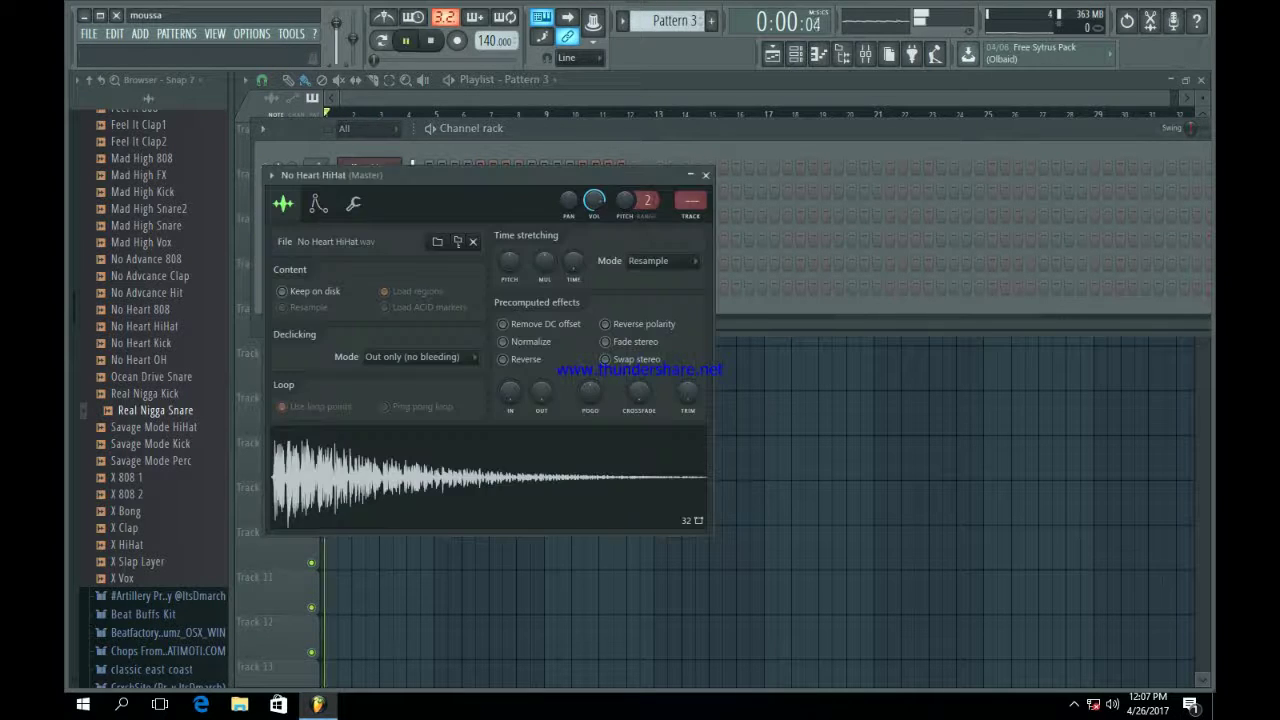
pyautogui.press('Escape')
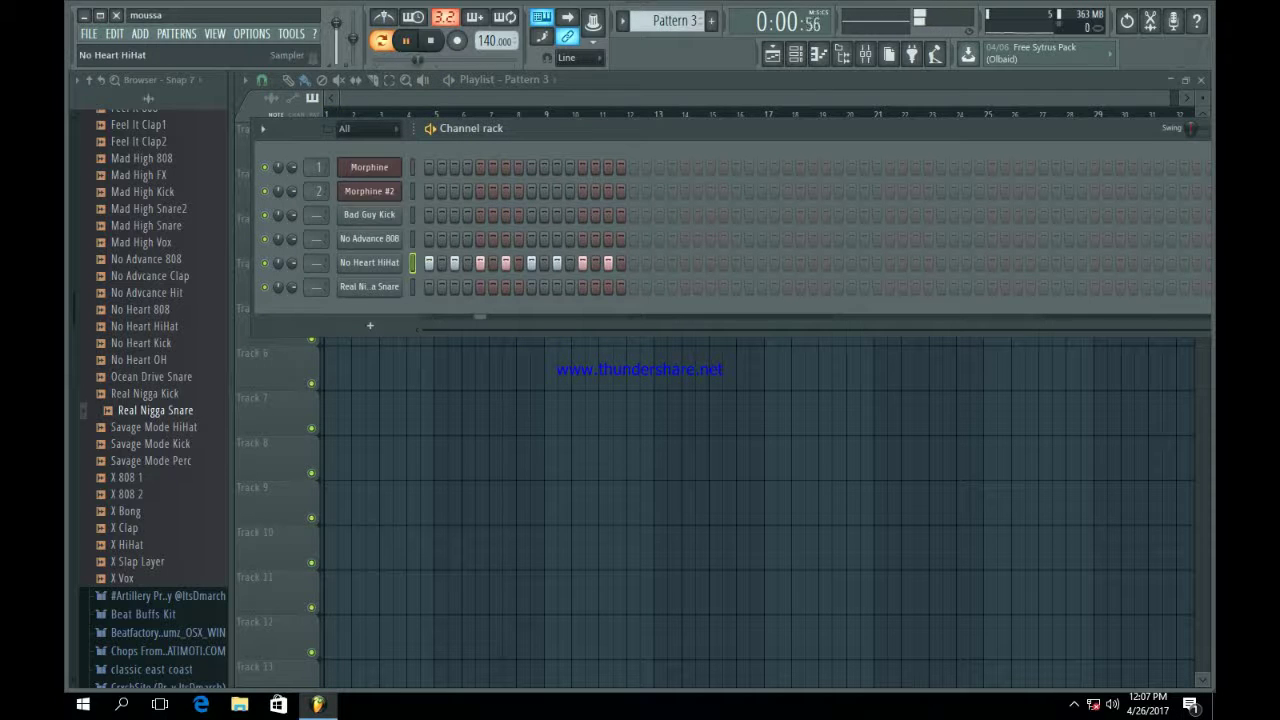
# - Lengthen the fourth note in No Heart HiHat's piano roll, chop it into a fast roll, ramp its velocities upward and play it
pyautogui.click(369, 263)
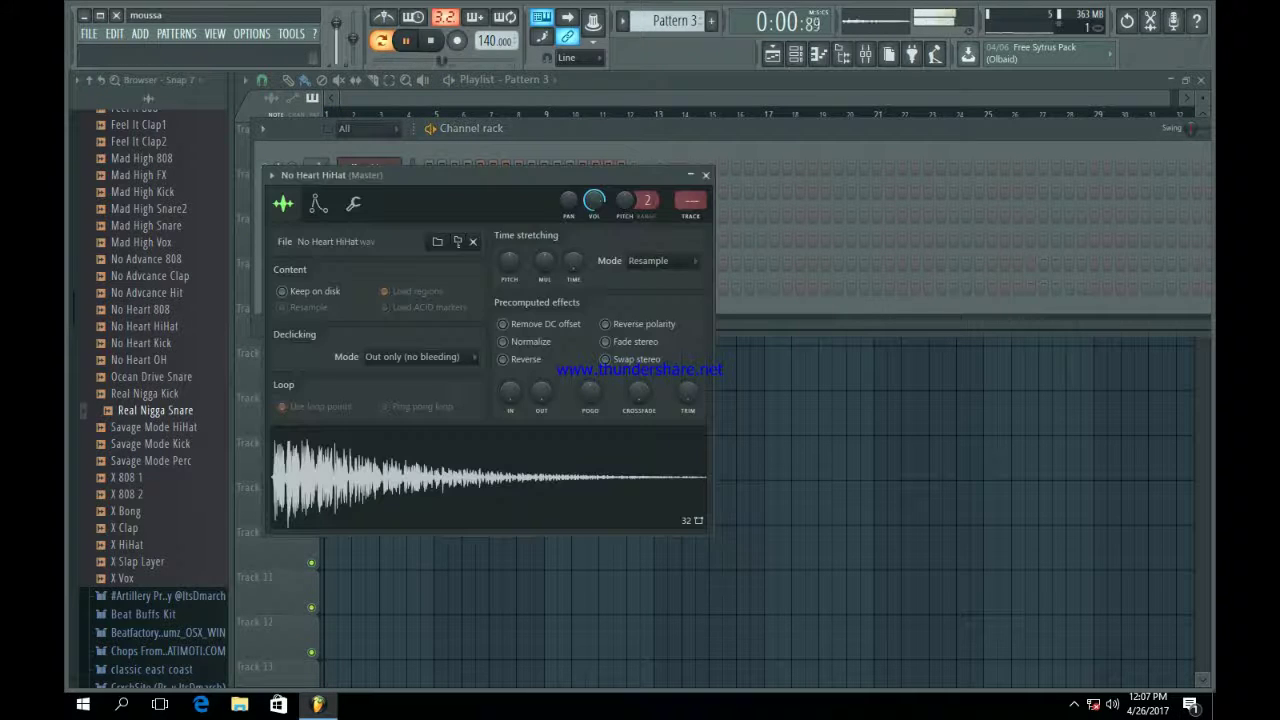
pyautogui.press('Escape')
pyautogui.rightClick(345, 262)
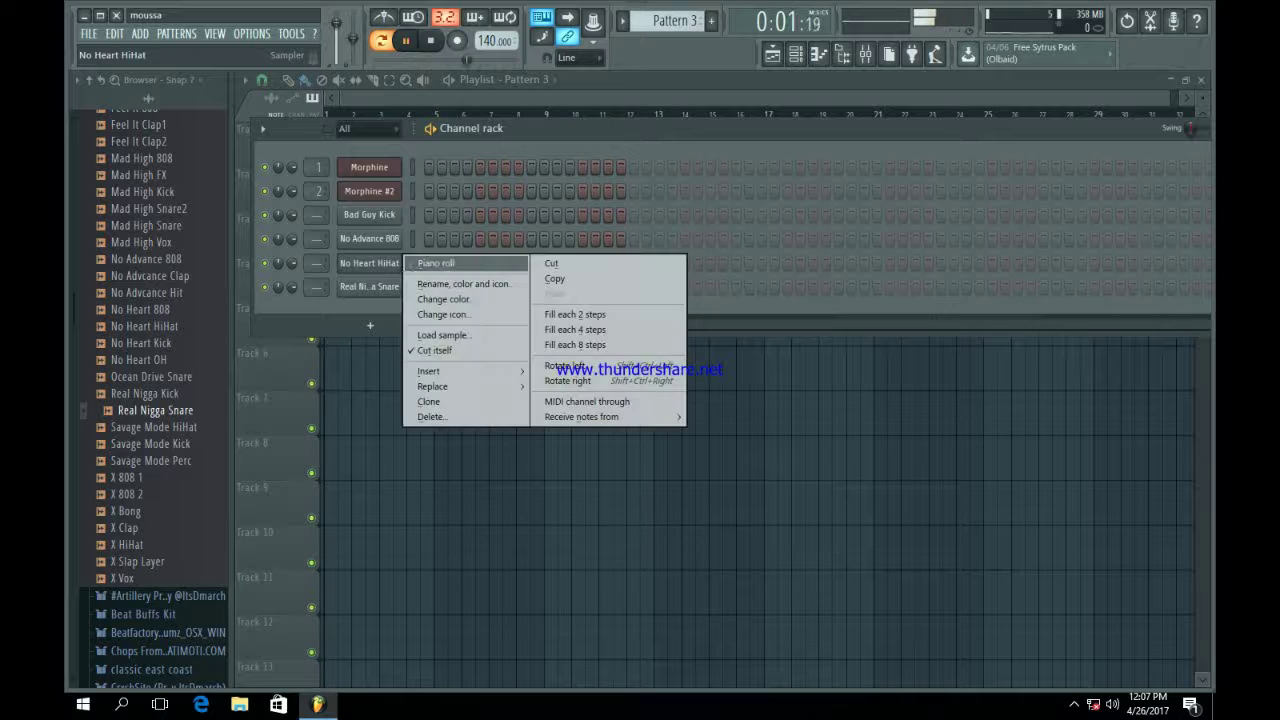
pyautogui.click(365, 262)
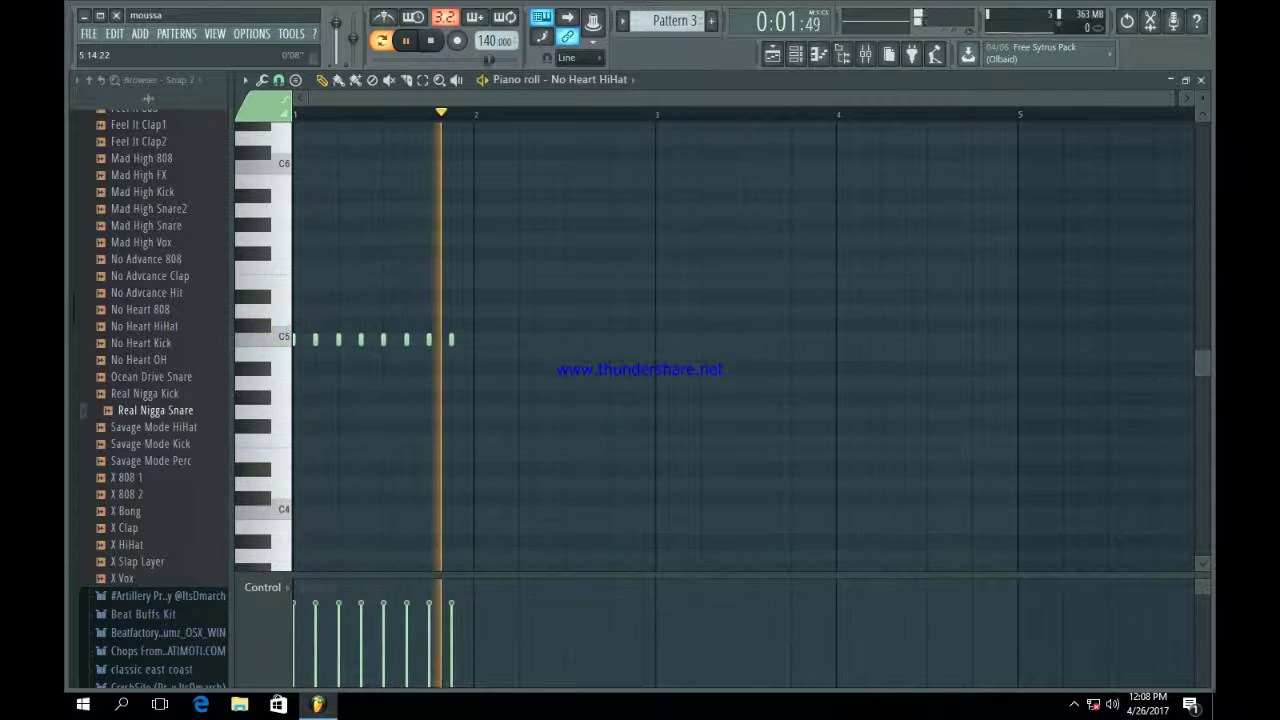
pyautogui.moveTo(1173, 98); pyautogui.dragTo(590, 98)
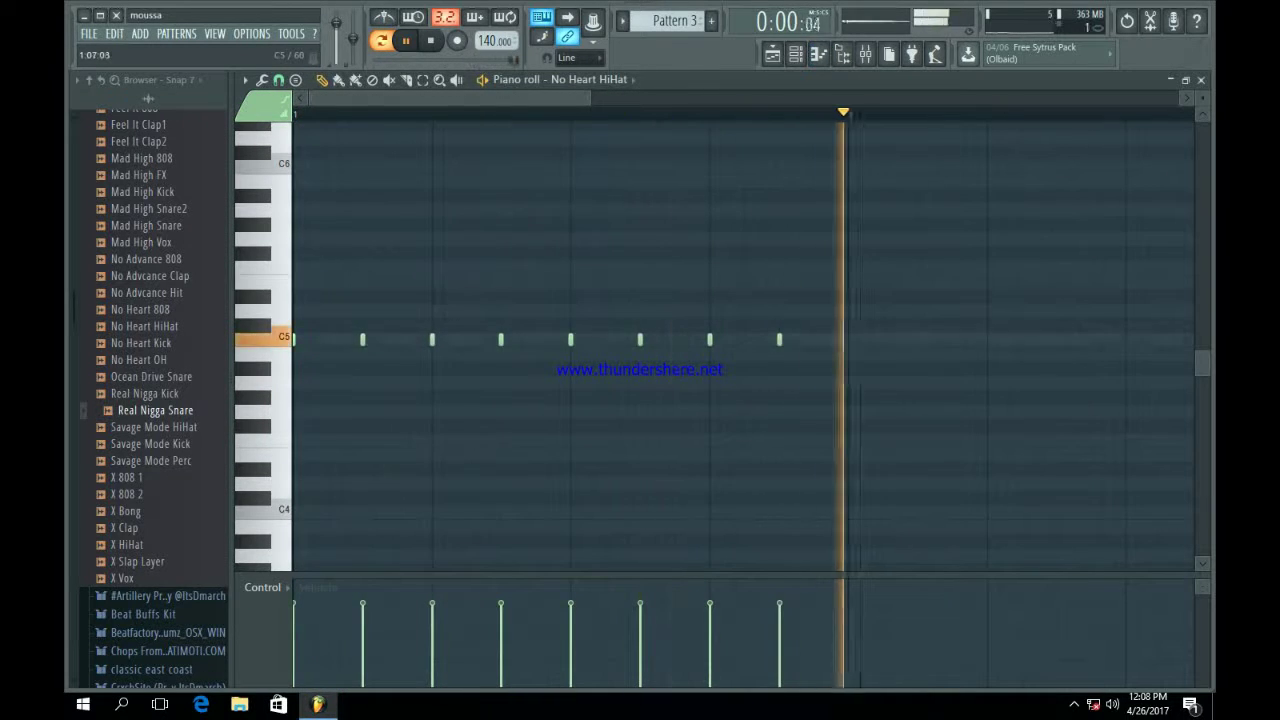
pyautogui.press('space')
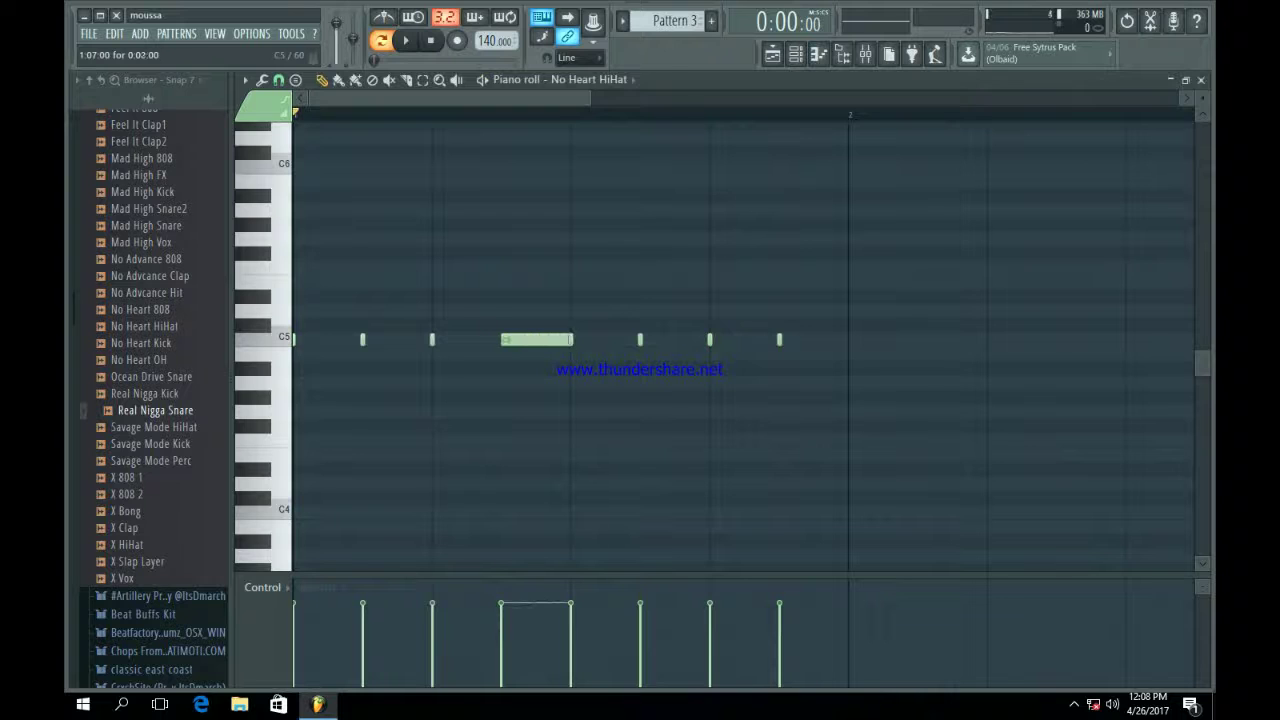
pyautogui.keyDown('ctrl'); pyautogui.click(550, 340); pyautogui.keyUp('ctrl')
pyautogui.hotkey('ctrl', 'u')
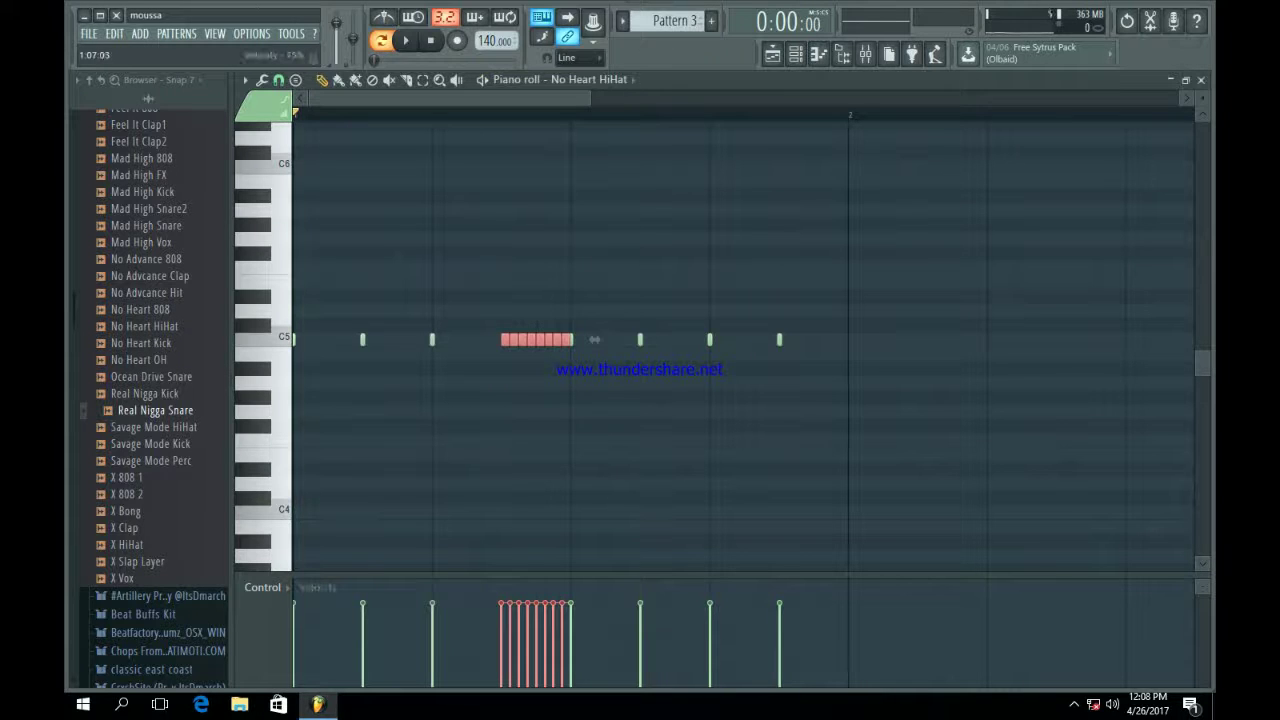
pyautogui.moveTo(501, 659); pyautogui.dragTo(569, 604)
pyautogui.press('space')
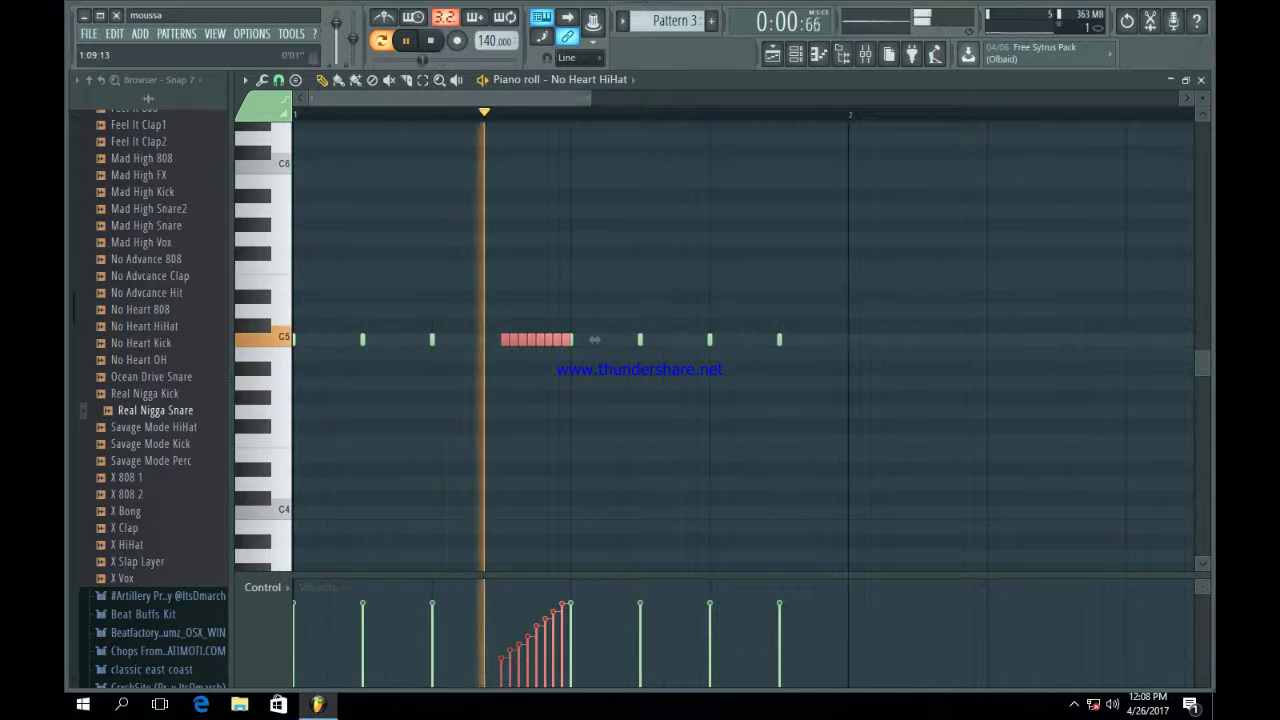
# - Duplicate all bar 1 hi-hat notes into bar 2 and slope the second roll's velocities downward
pyautogui.scroll(-3, 592, 340)
pyautogui.scroll(-1, 430, 340)
pyautogui.moveTo(503, 416); pyautogui.dragTo(294, 328)
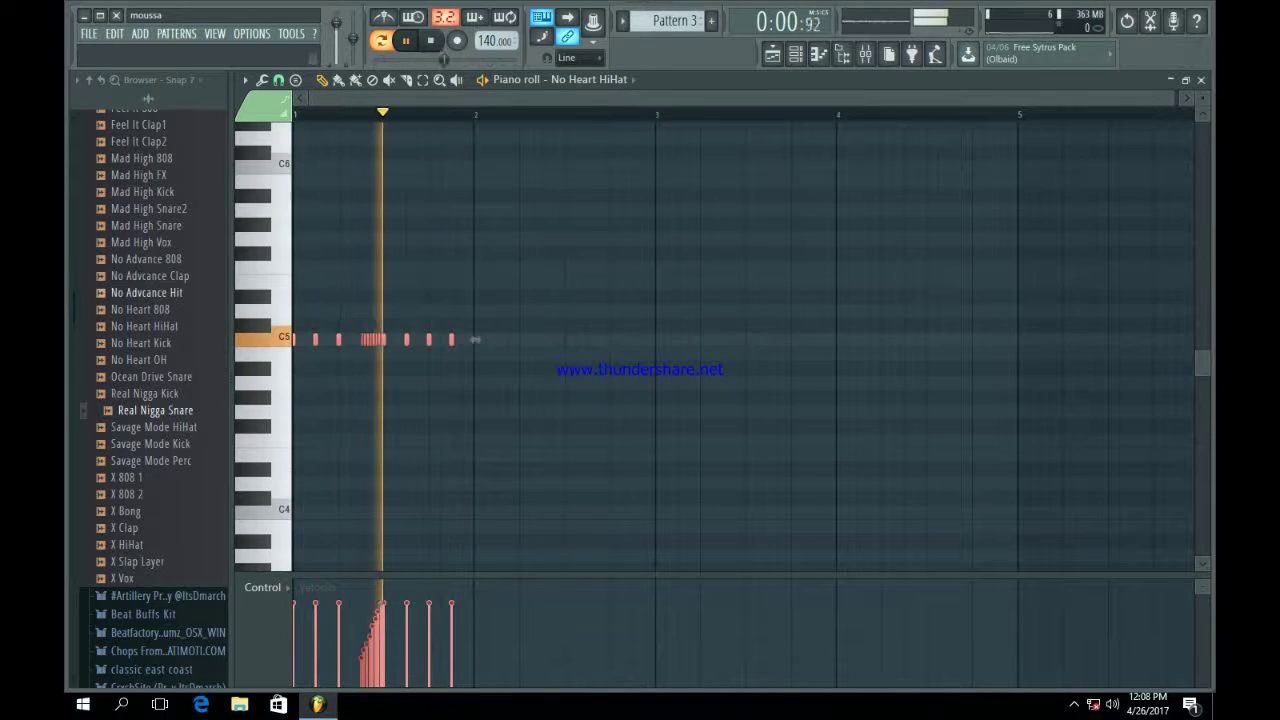
pyautogui.hotkey('ctrl', 'b')
pyautogui.press('space')
pyautogui.moveTo(645, 340); pyautogui.dragTo(657, 340)
pyautogui.keyDown('ctrl'); pyautogui.click(504, 353); pyautogui.keyUp('ctrl')
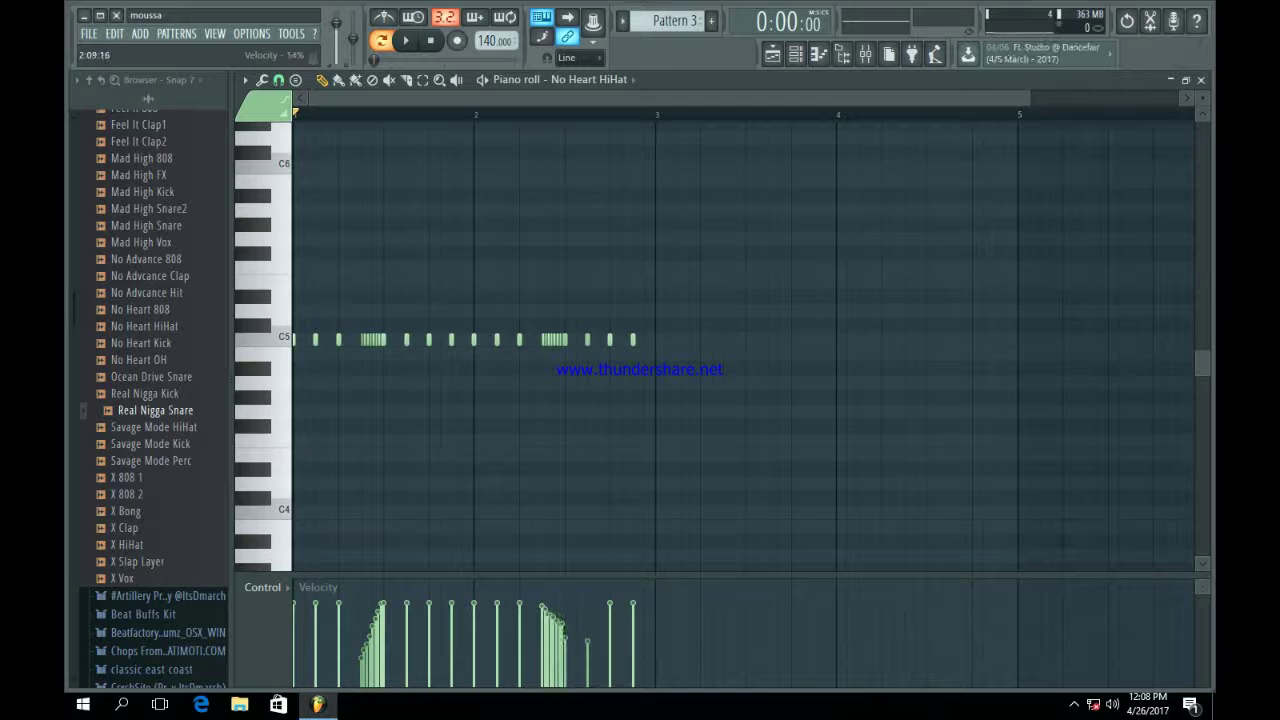
# - Add C5 hi-hat notes between and after the last two notes of bar 2 and lower the added notes' velocities
pyautogui.press('space')
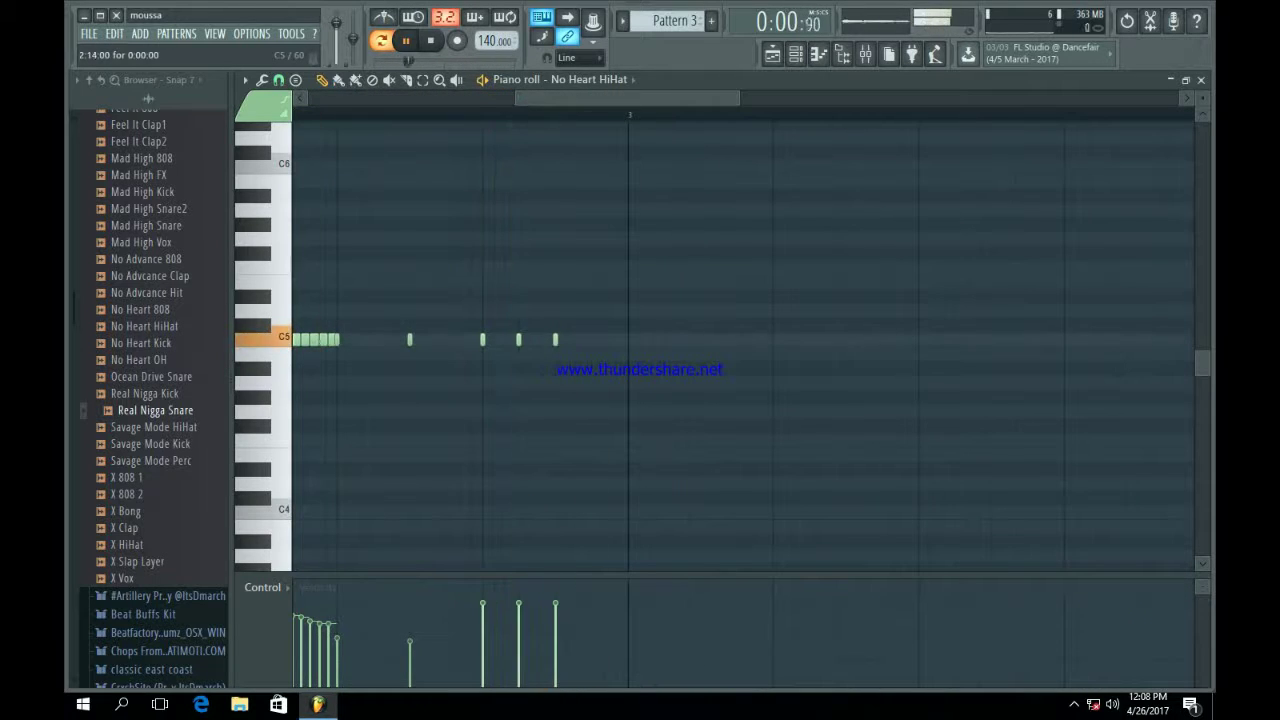
pyautogui.click(593, 340)
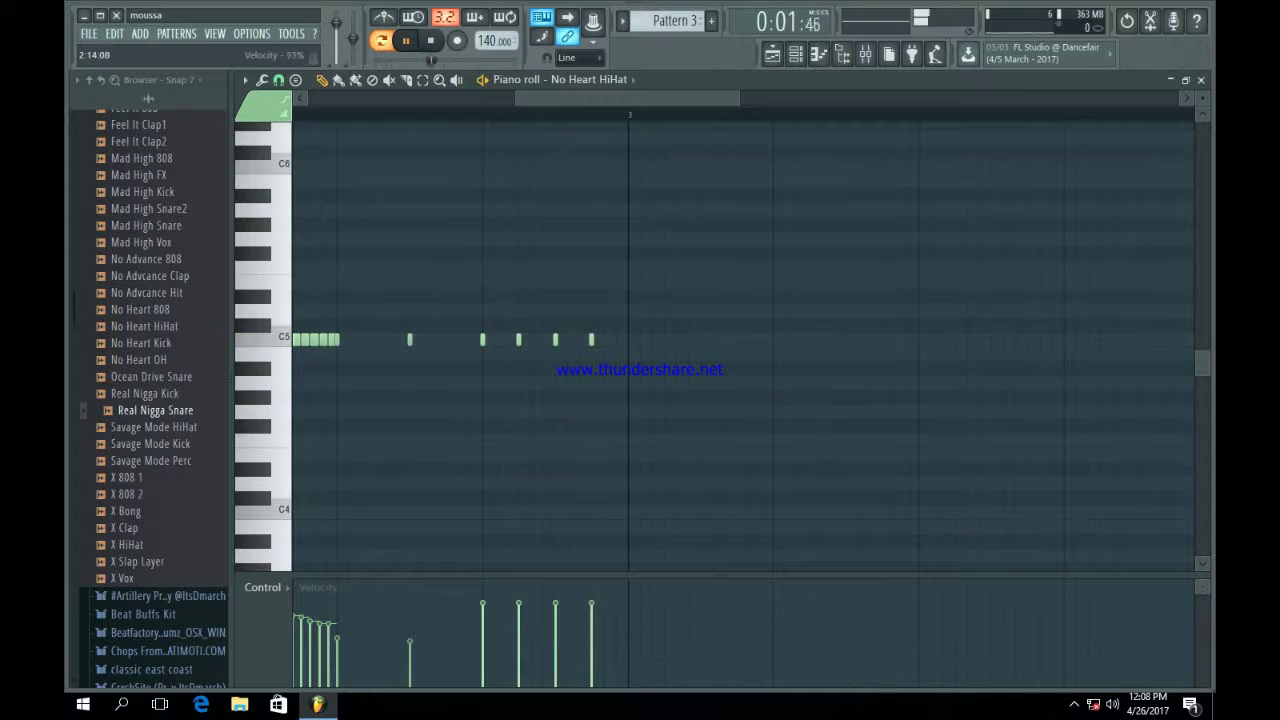
pyautogui.click(518, 623)
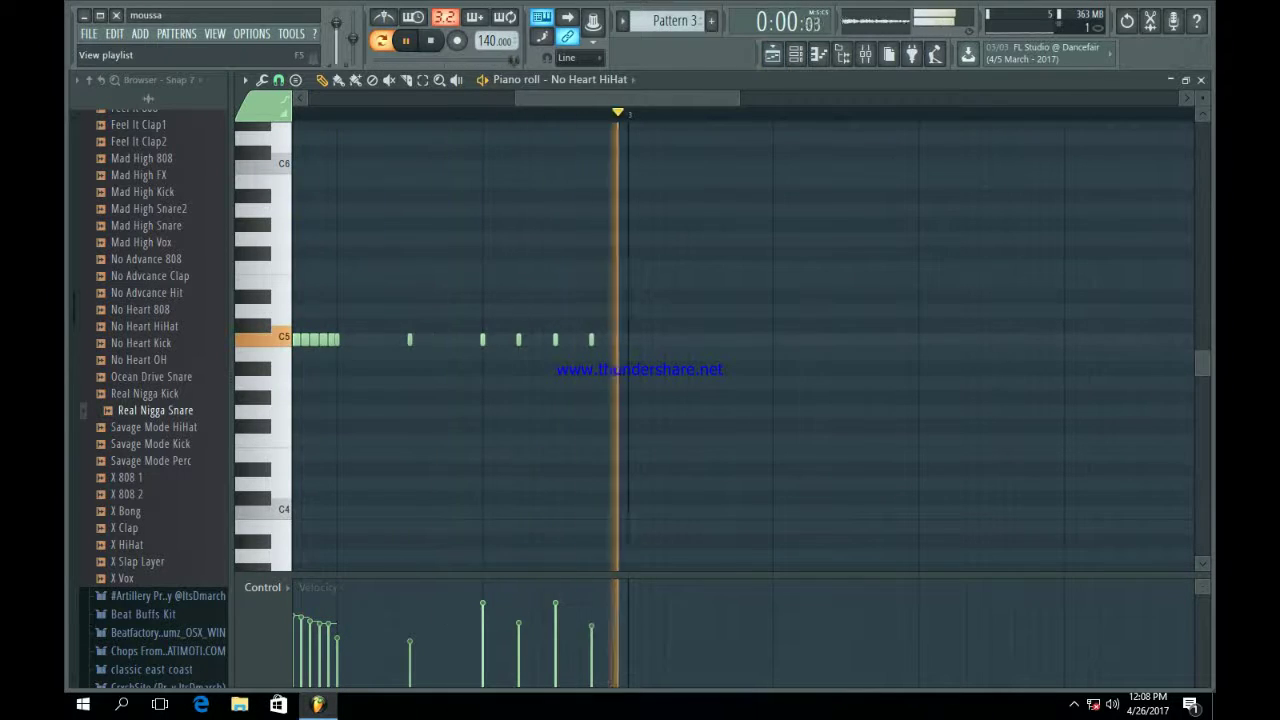
# - Stop playback and paint eight Pattern 3 clips across bars 1 to 16 on Track 3 of the playlist
pyautogui.press('space')
pyautogui.click(772, 54)
pyautogui.moveTo(326, 236)
pyautogui.mouseDown()
pyautogui.moveTo(736, 262)
pyautogui.moveTo(748, 252)
pyautogui.mouseUp()
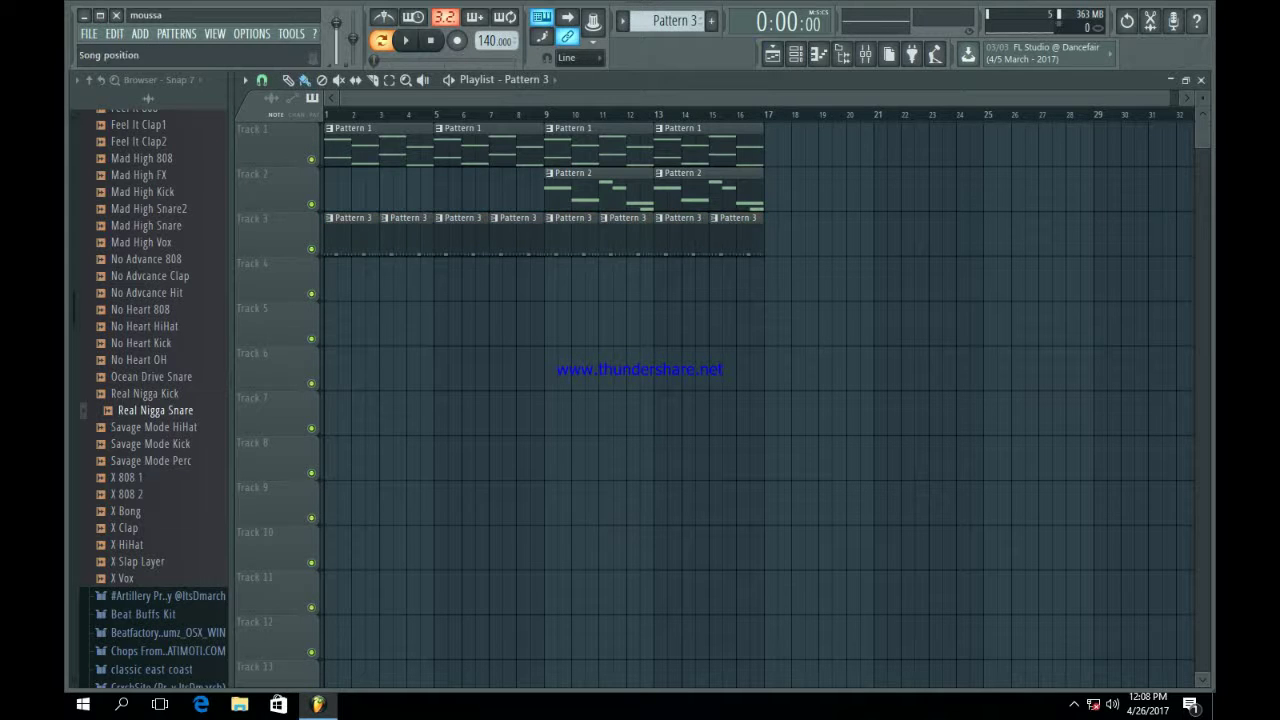
# - Create Pattern 4 with Bad Guy Kick hits on steps 1 and 25 and snare hits on steps 13 and 41
pyautogui.click(795, 54)
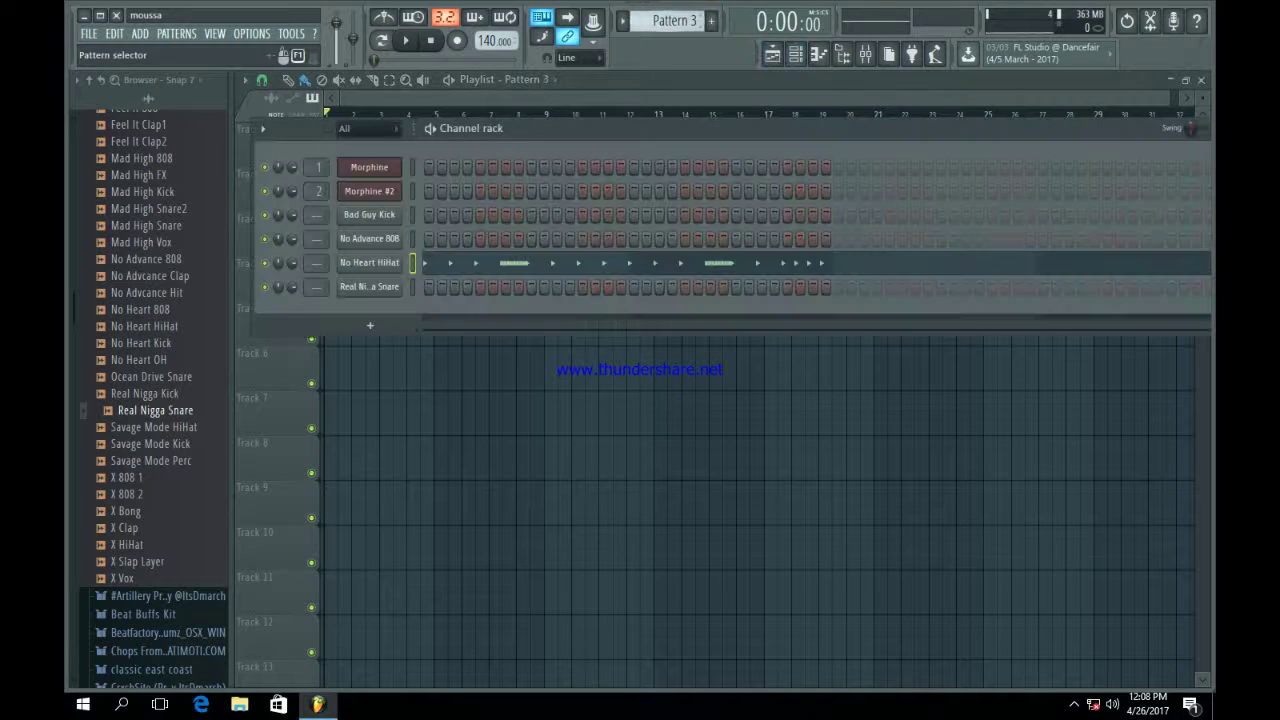
pyautogui.click(711, 21)
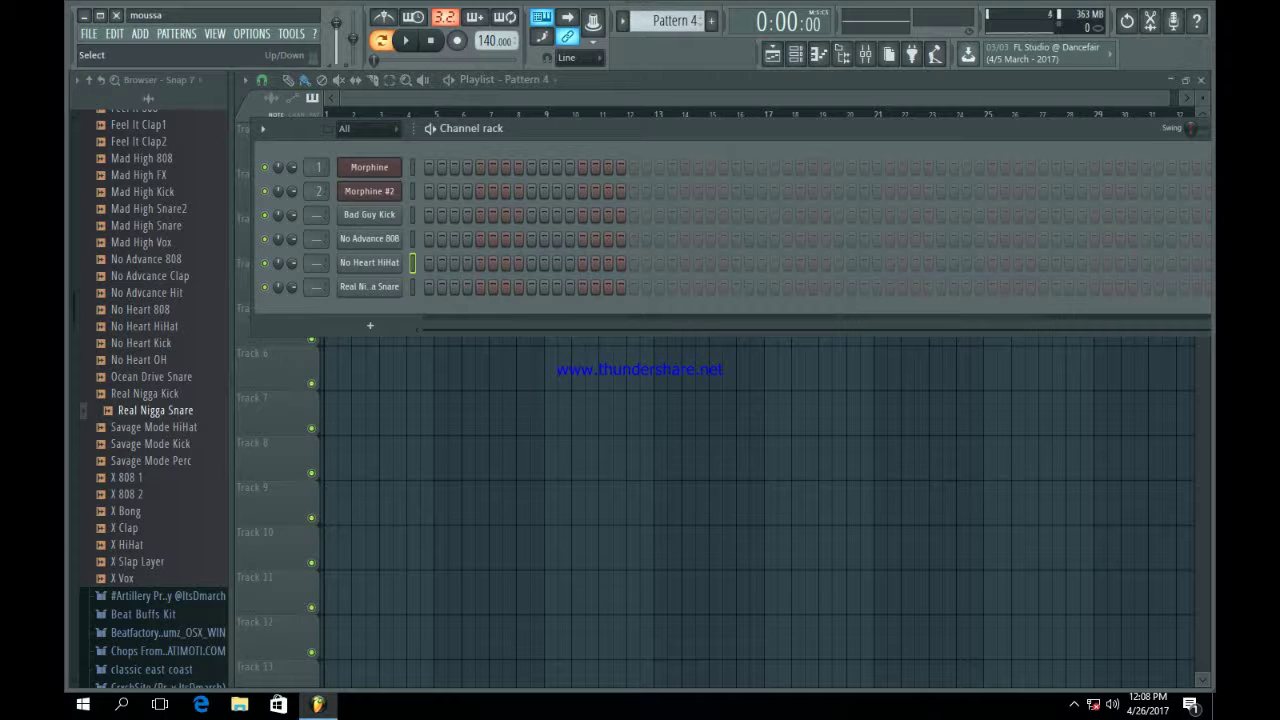
pyautogui.press('space')
pyautogui.press('space')
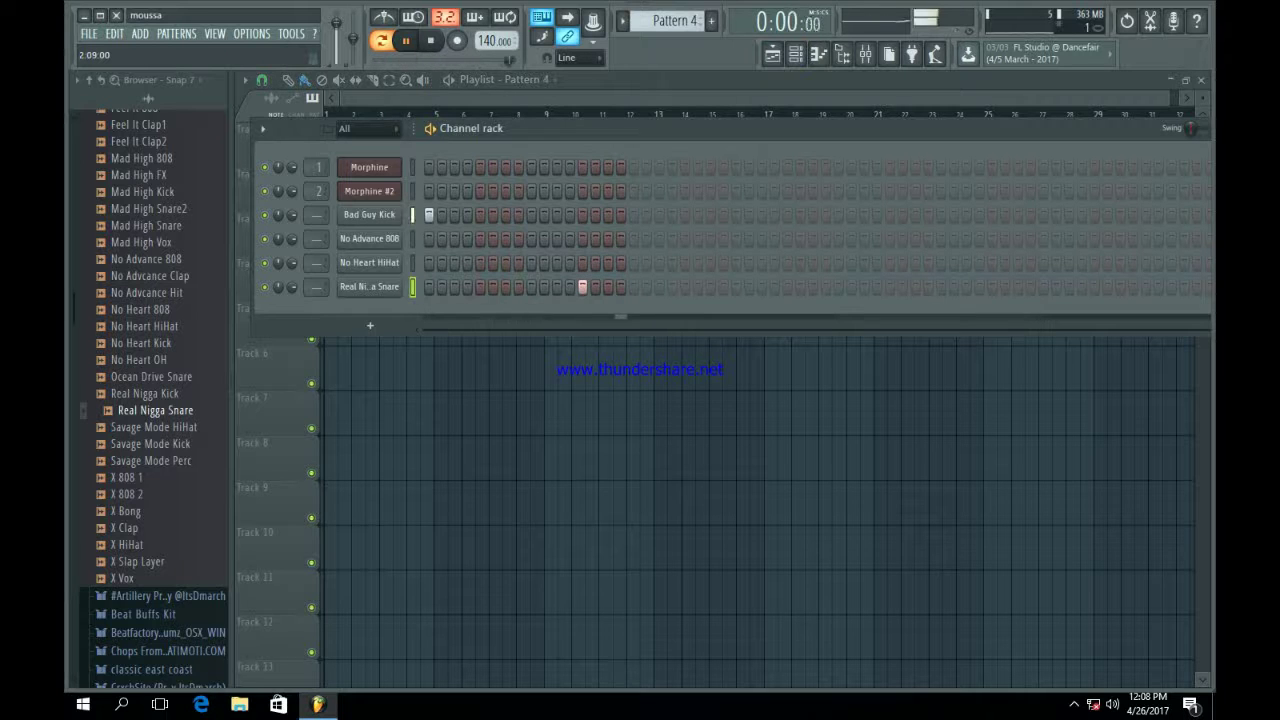
pyautogui.click(736, 215)
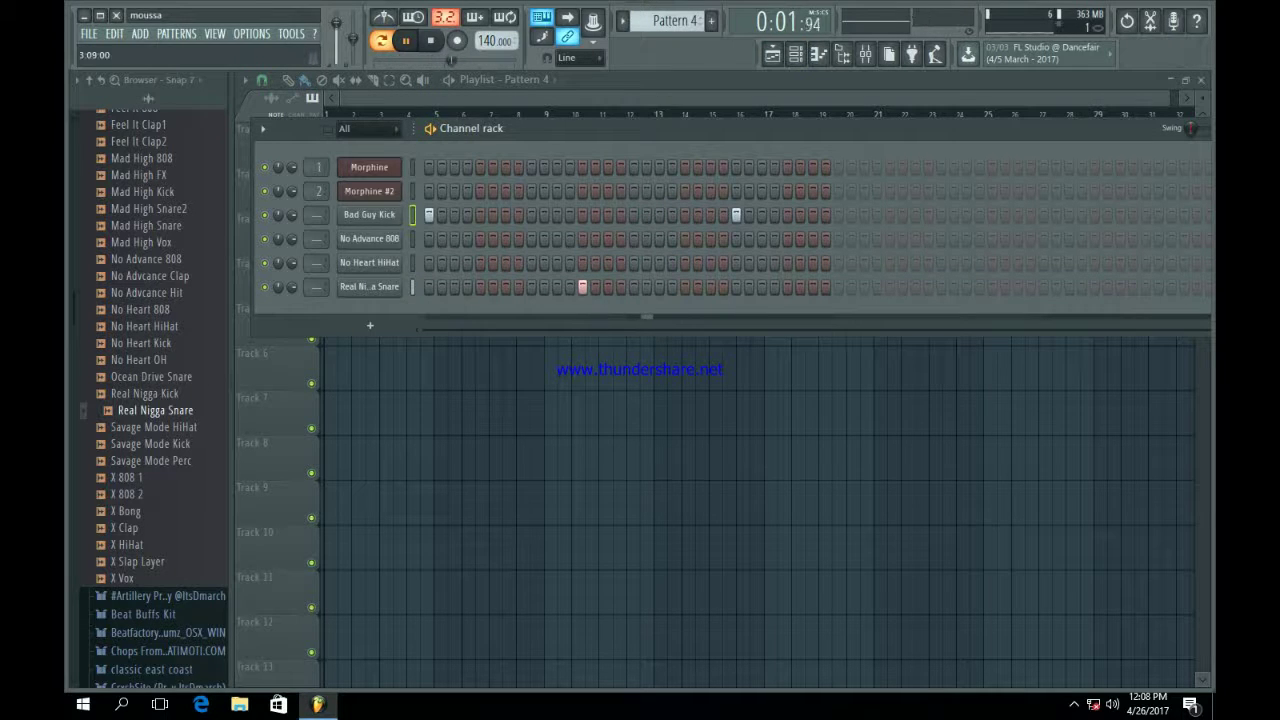
pyautogui.click(941, 287)
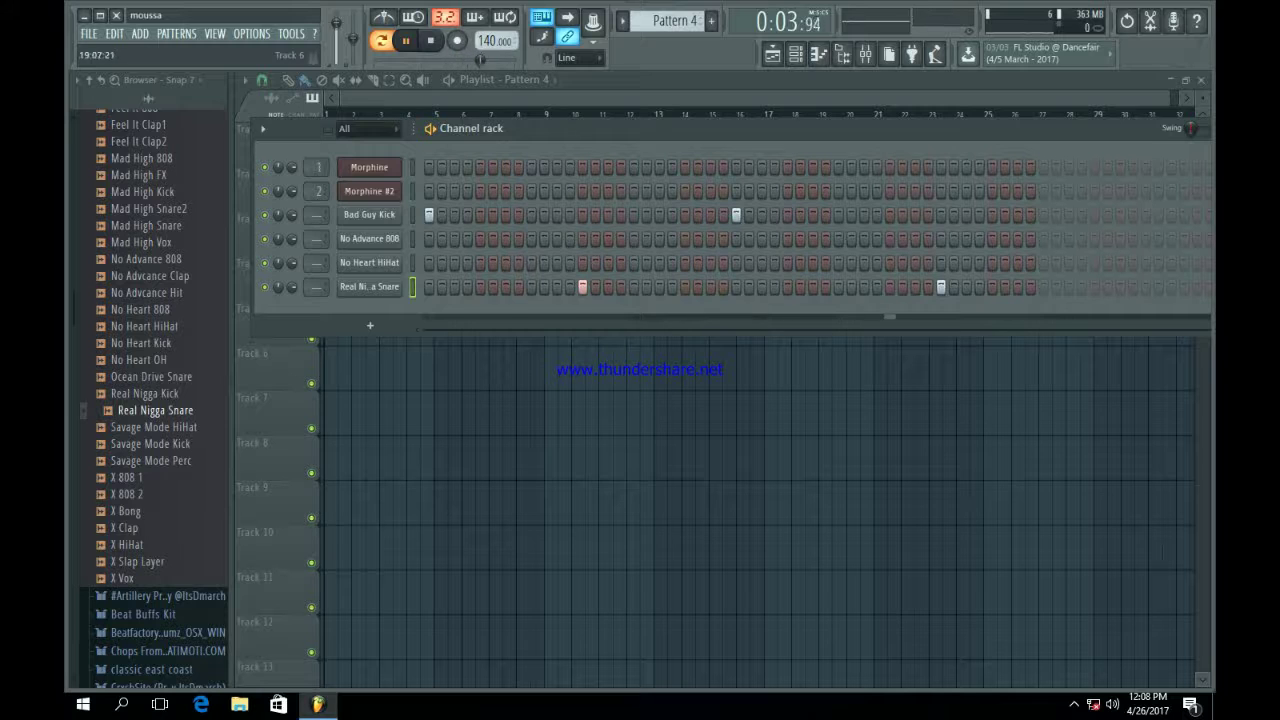
# - Place one four-bar Pattern 4 clip at bar 1 of Track 4, removing the extra painted clips
pyautogui.press('space')
pyautogui.press('F6')
pyautogui.moveTo(335, 275)
pyautogui.mouseDown()
pyautogui.moveTo(560, 275)
pyautogui.moveTo(504, 278)
pyautogui.mouseUp()
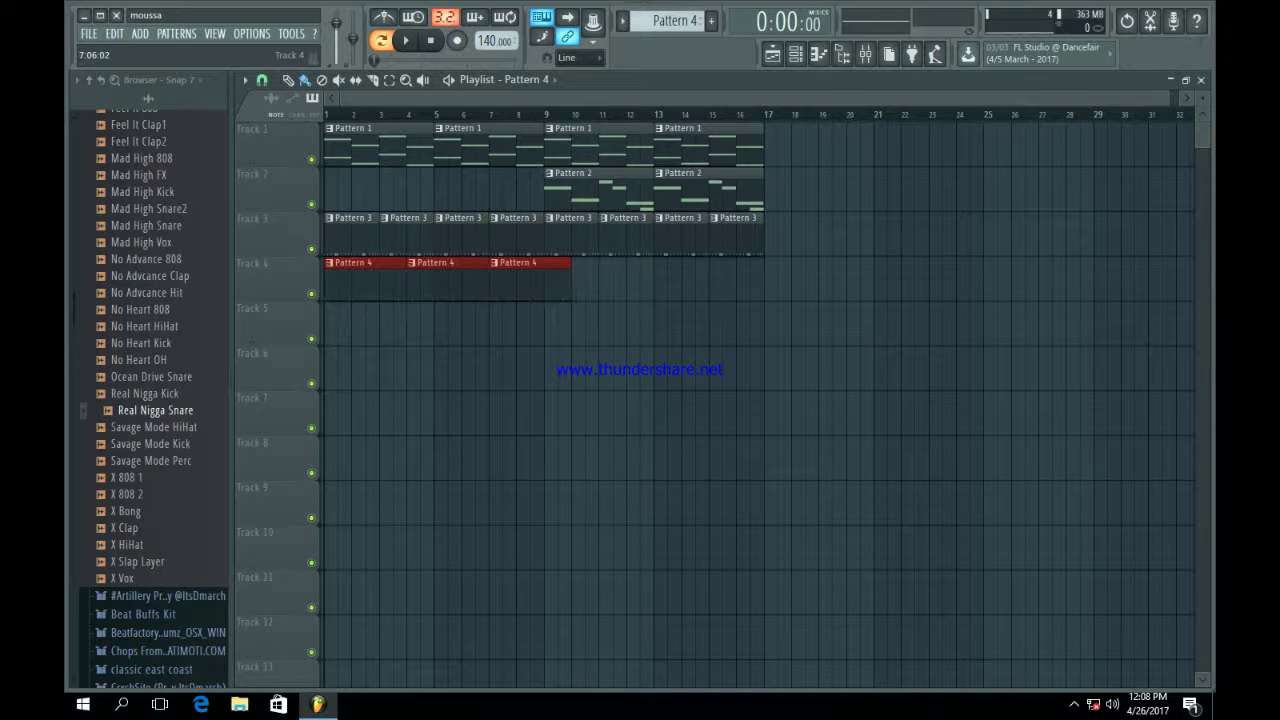
pyautogui.rightClick(520, 280)
pyautogui.rightClick(445, 280)
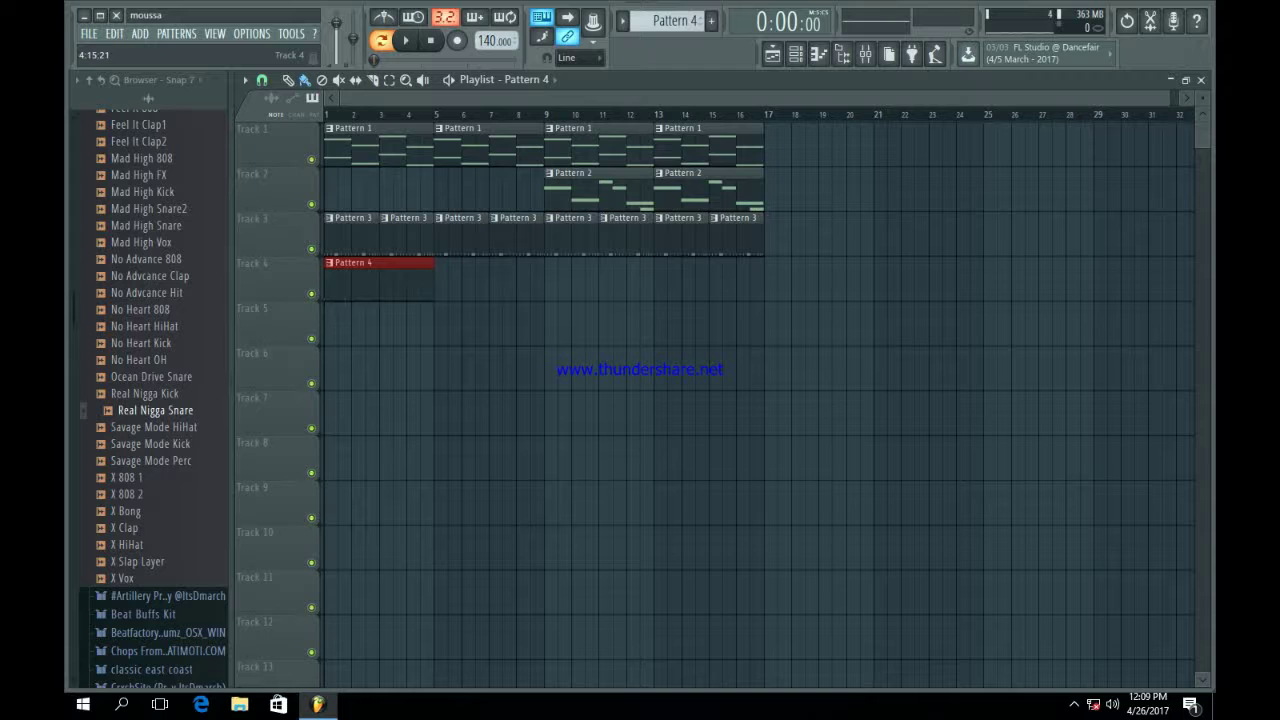
# - Move Pattern 4's second snare hit to step 37, play it, and adjust the Track 4 clip's end to bar 5
pyautogui.click(796, 54)
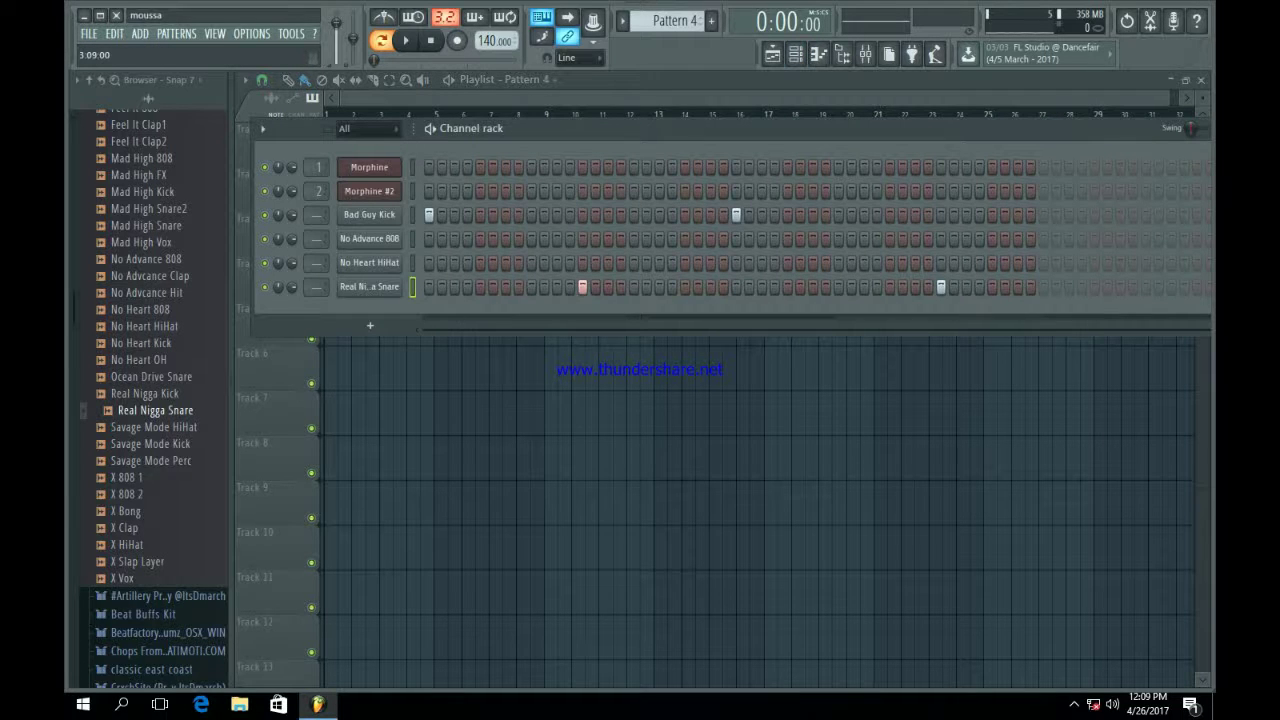
pyautogui.rightClick(941, 287)
pyautogui.click(890, 287)
pyautogui.press('space')
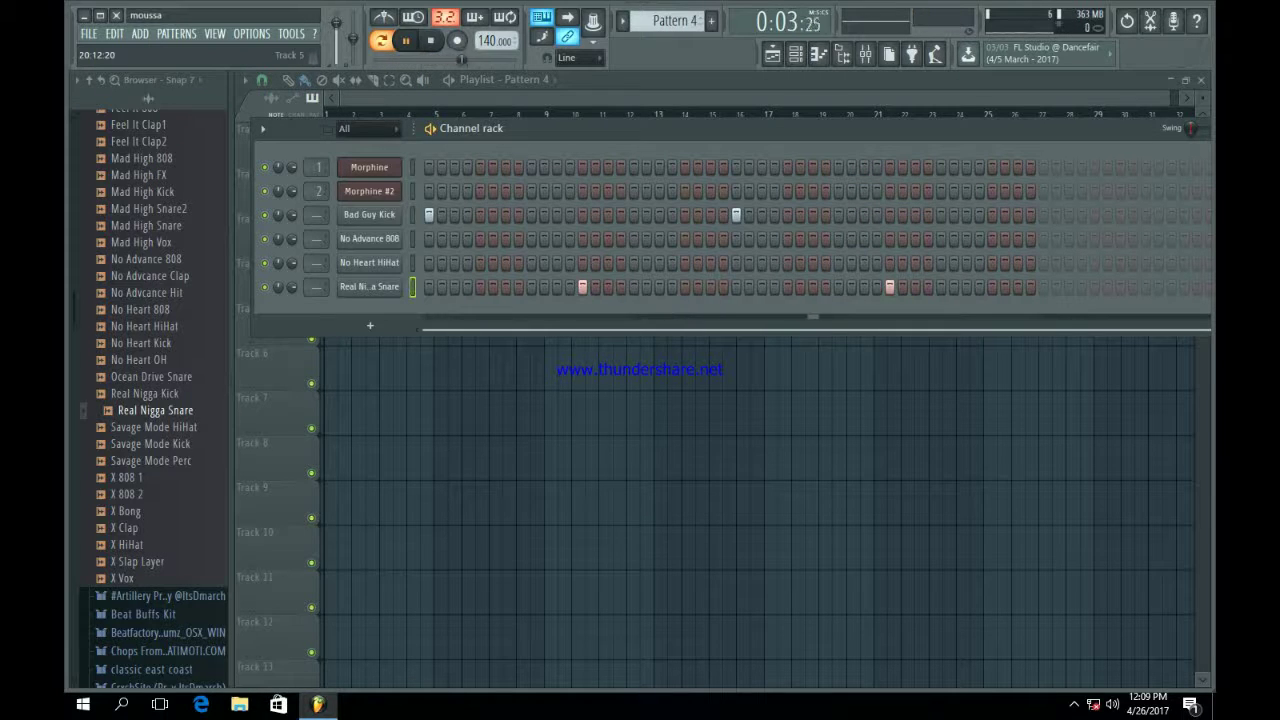
pyautogui.press('F6')
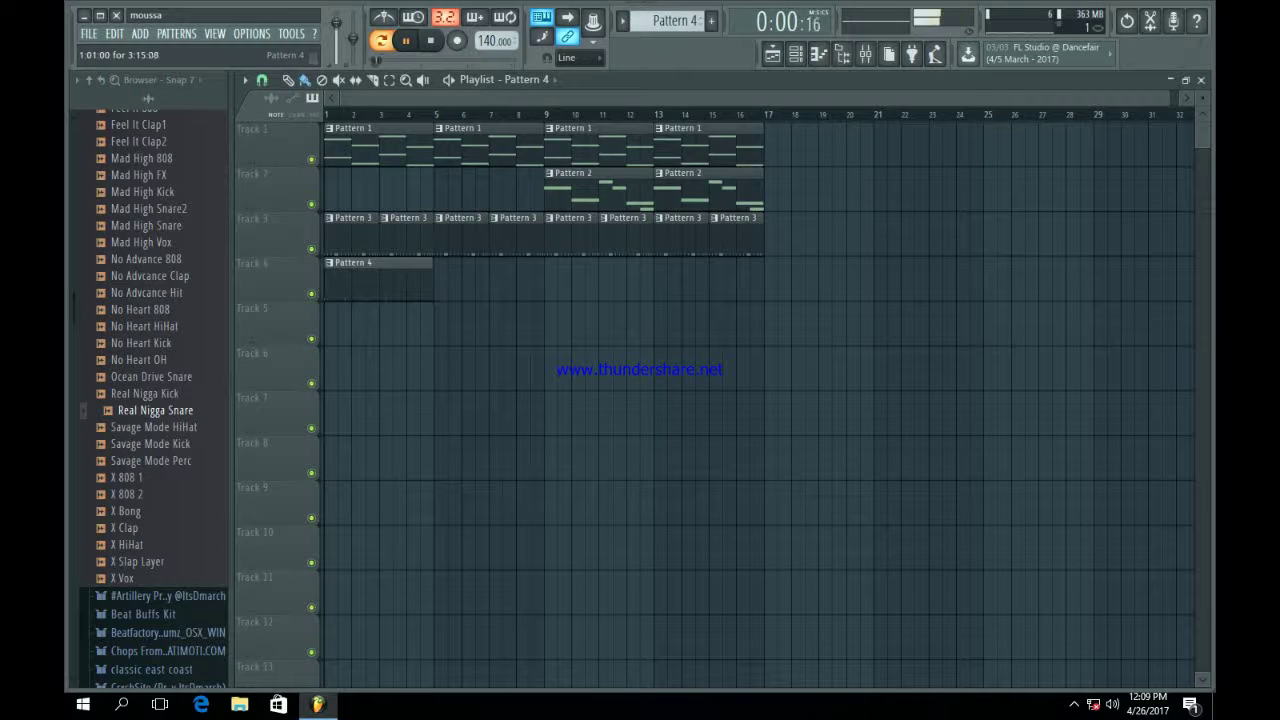
pyautogui.moveTo(432, 283)
pyautogui.mouseDown()
pyautogui.moveTo(402, 283)
pyautogui.moveTo(434, 283)
pyautogui.mouseUp()
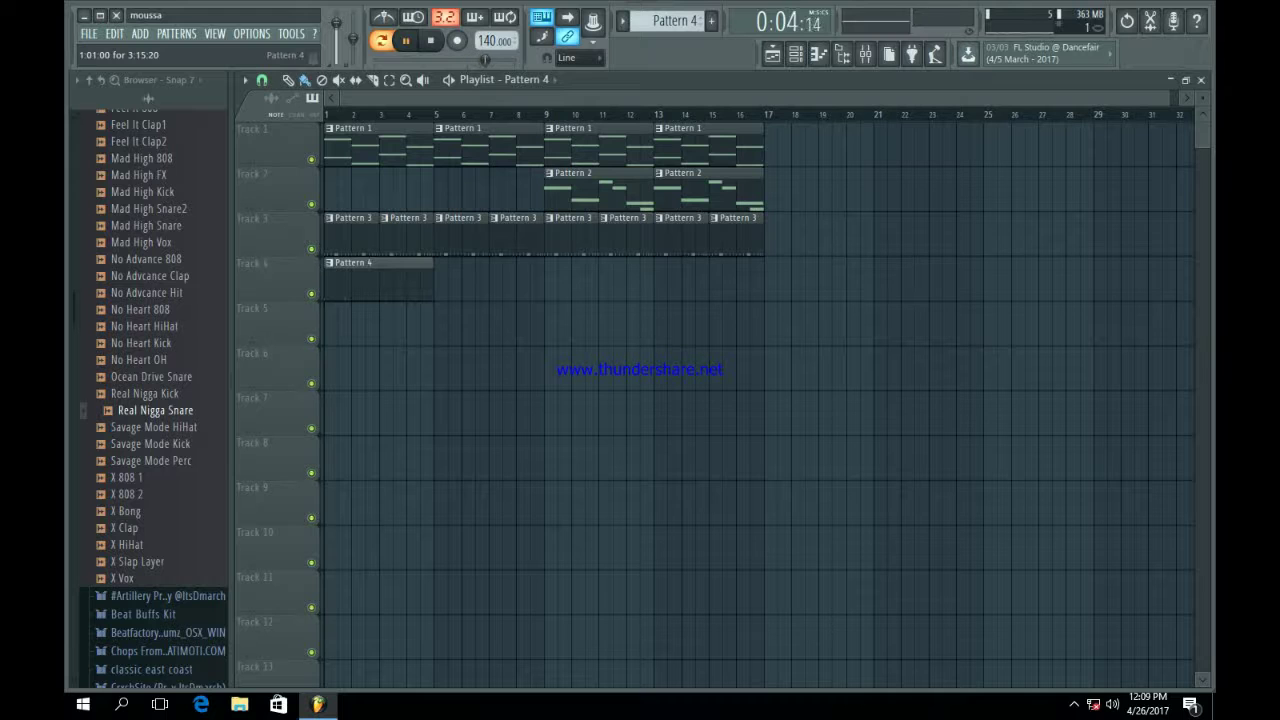
# - Add a Bad Guy Kick hit on step 49 and a snare hit on step 61 of Pattern 4, and play it
pyautogui.click(796, 54)
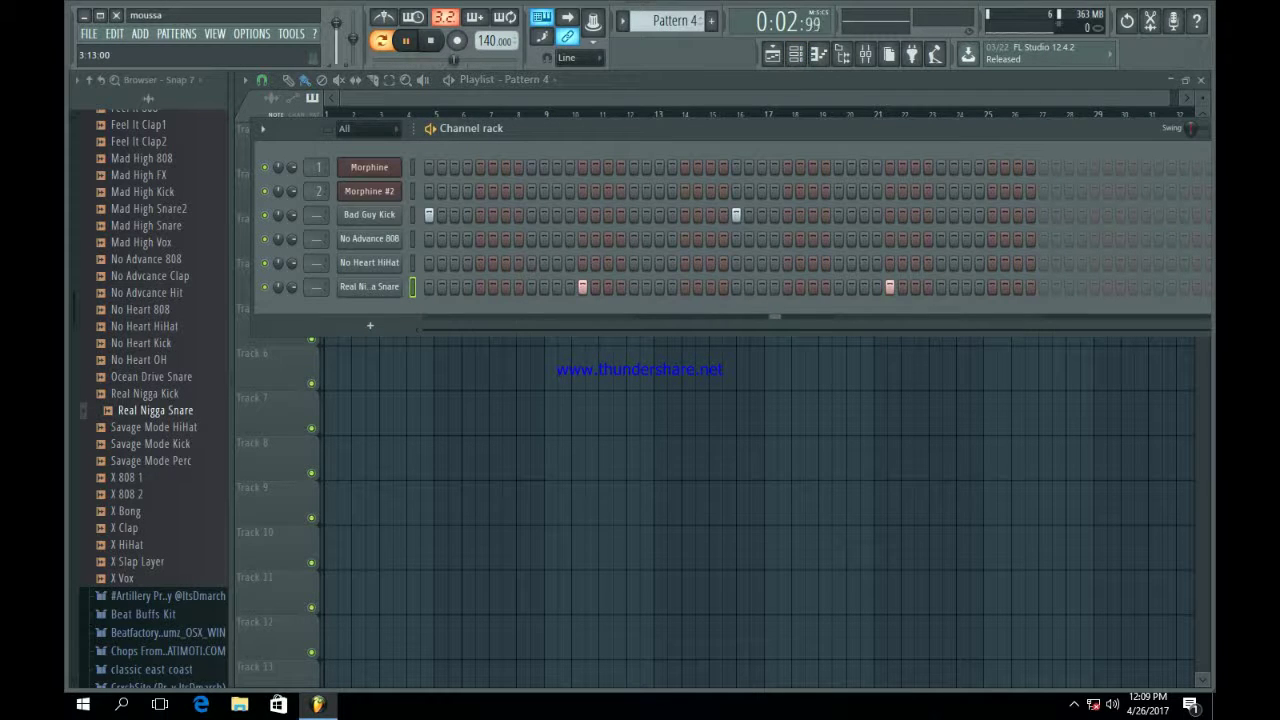
pyautogui.click(992, 215)
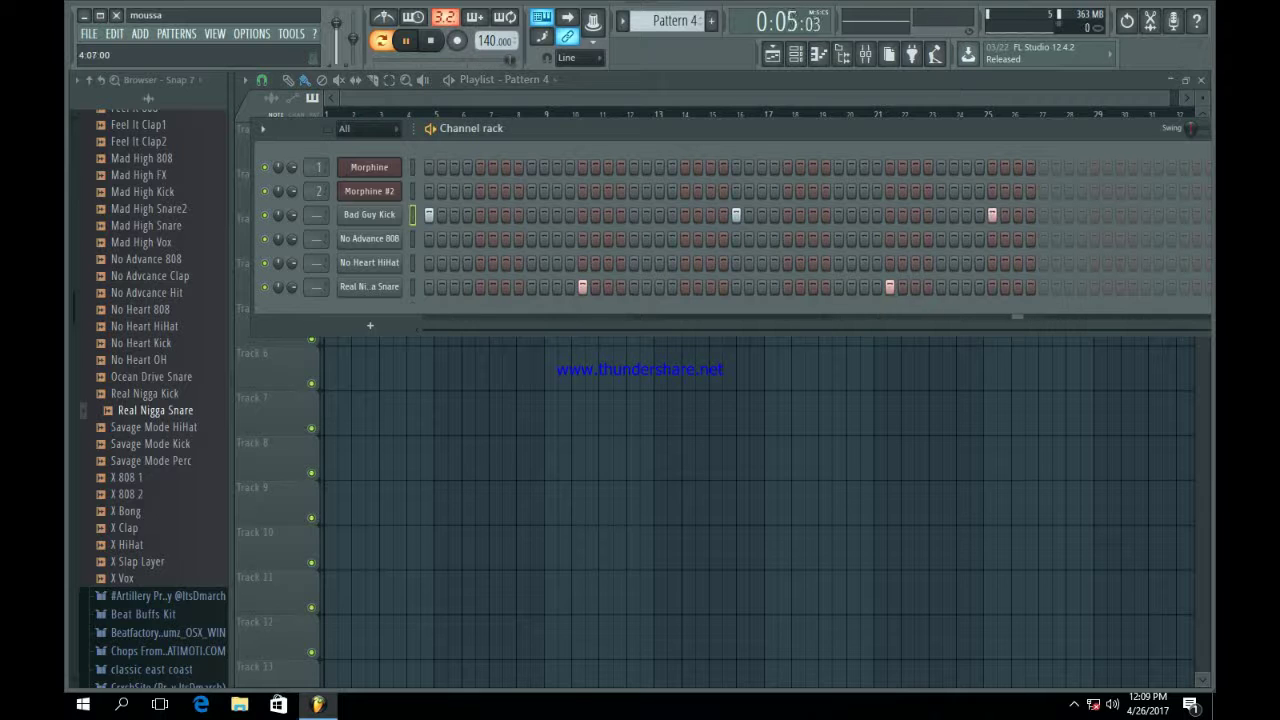
pyautogui.press('space')
pyautogui.click(1043, 215)
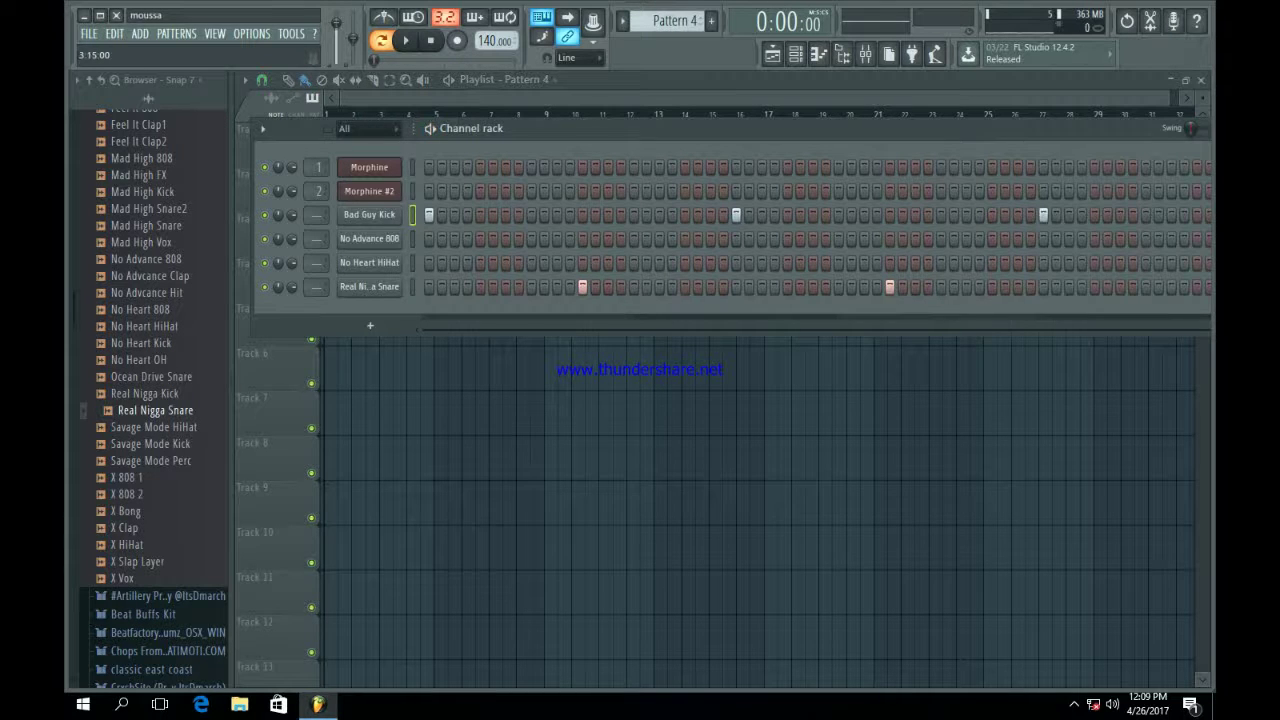
pyautogui.moveTo(612, 128); pyautogui.dragTo(162, 353)
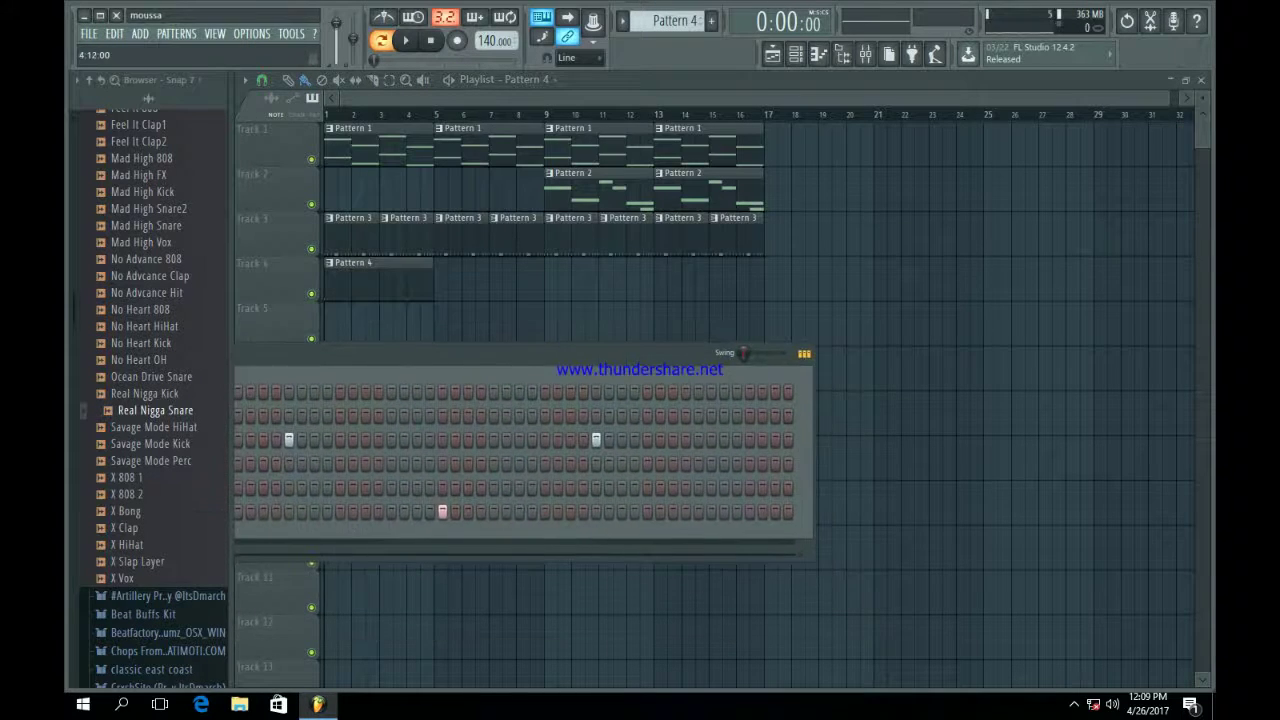
pyautogui.rightClick(618, 326)
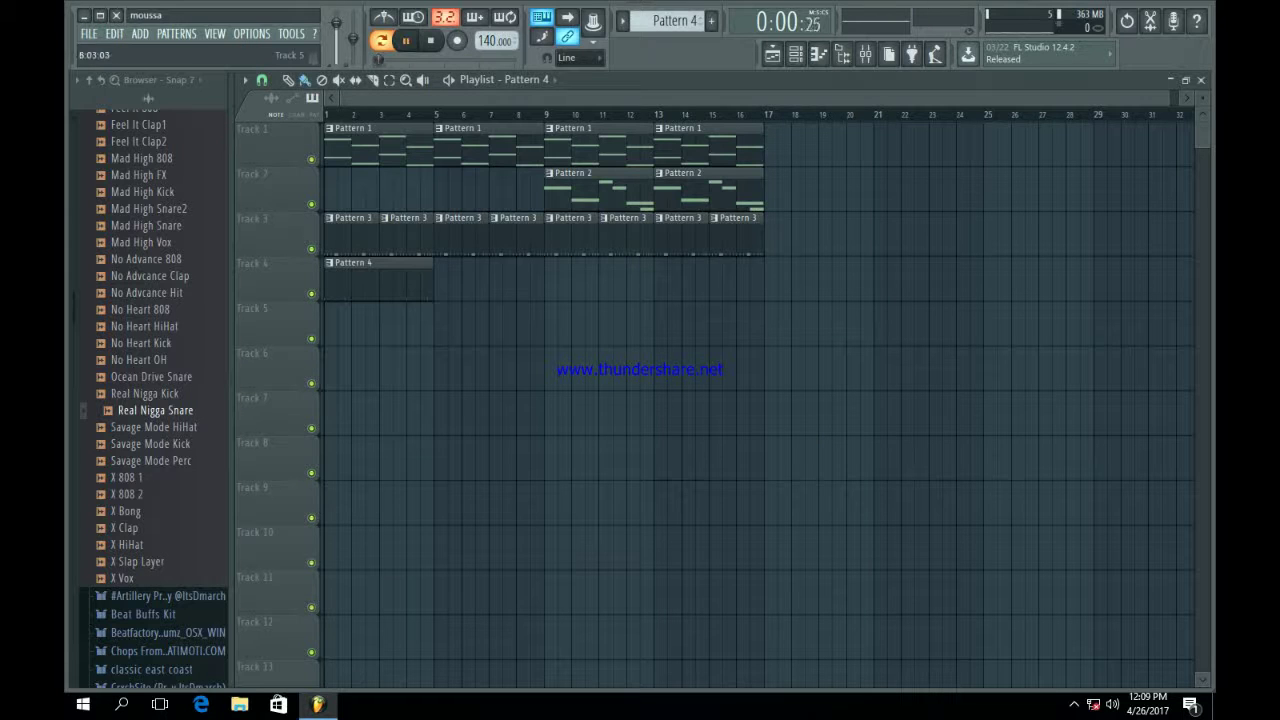
# - Select the Pattern 4 clip on Track 4 and play the arrangement in song mode from bar 1
pyautogui.moveTo(480, 343); pyautogui.dragTo(349, 260)
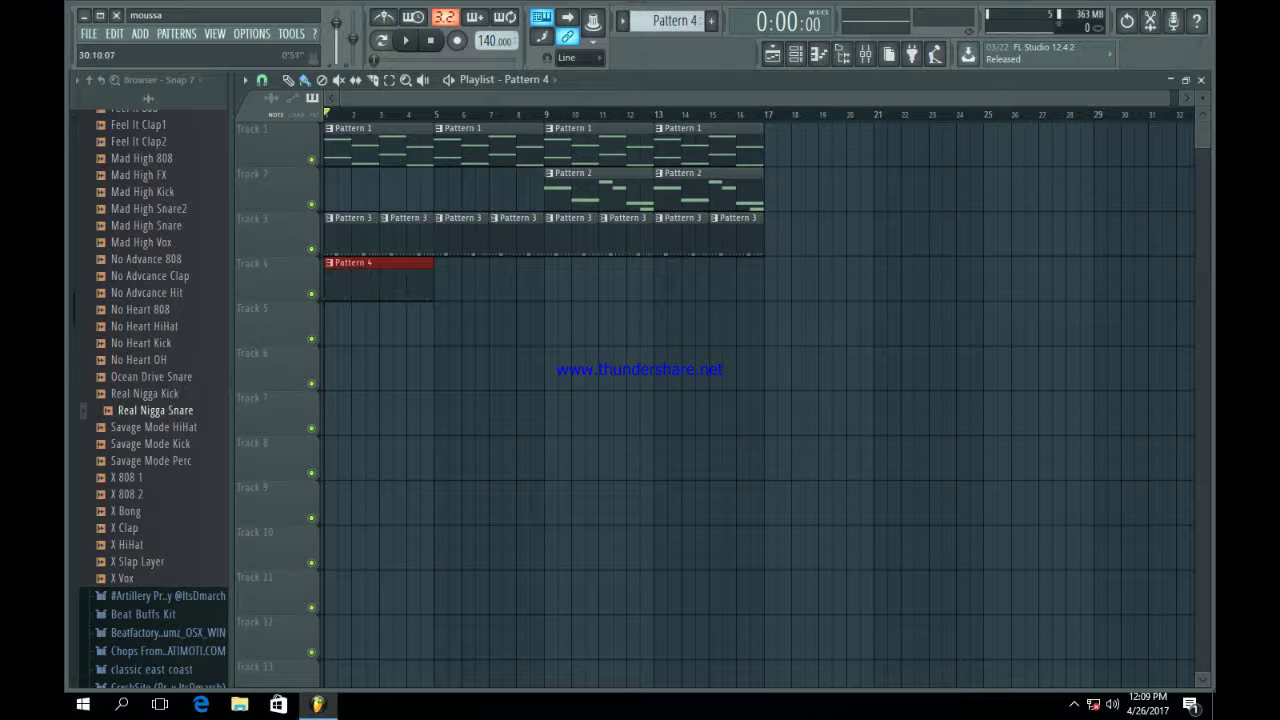
pyautogui.moveTo(1169, 98); pyautogui.dragTo(482, 98)
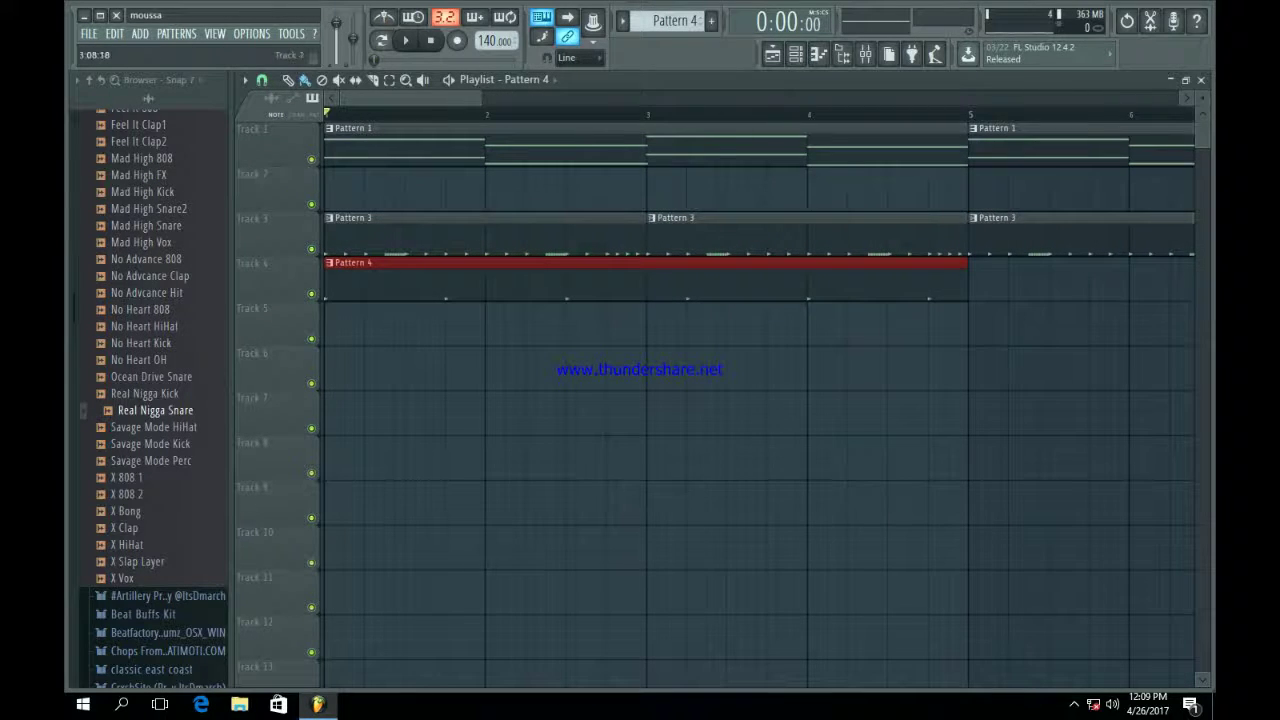
pyautogui.press('space')
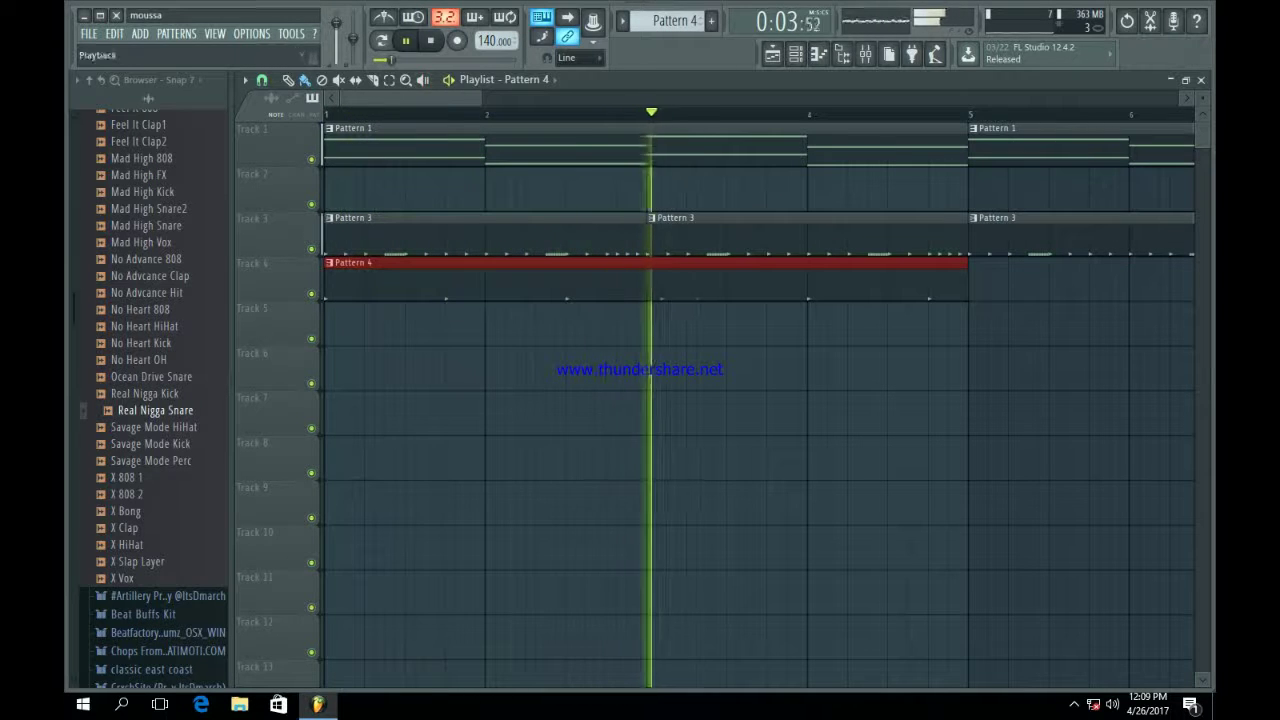
pyautogui.moveTo(482, 98); pyautogui.dragTo(1032, 98)
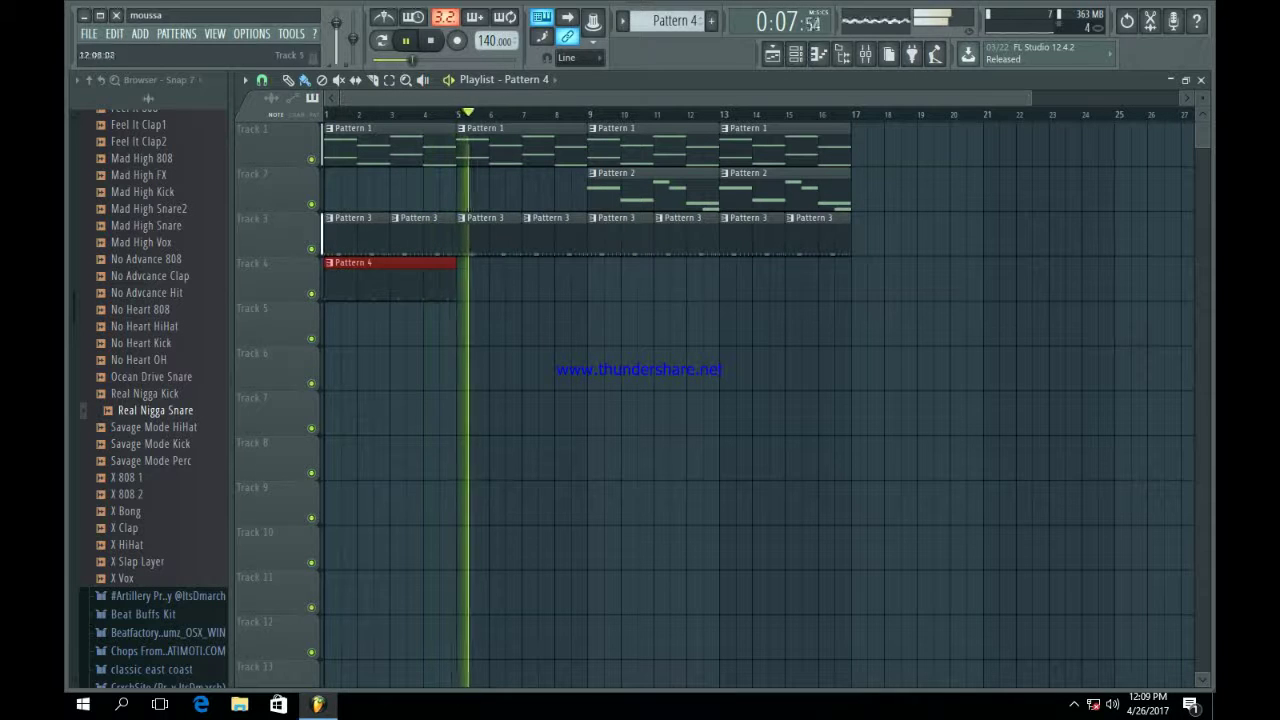
pyautogui.moveTo(1030, 98); pyautogui.dragTo(1144, 98)
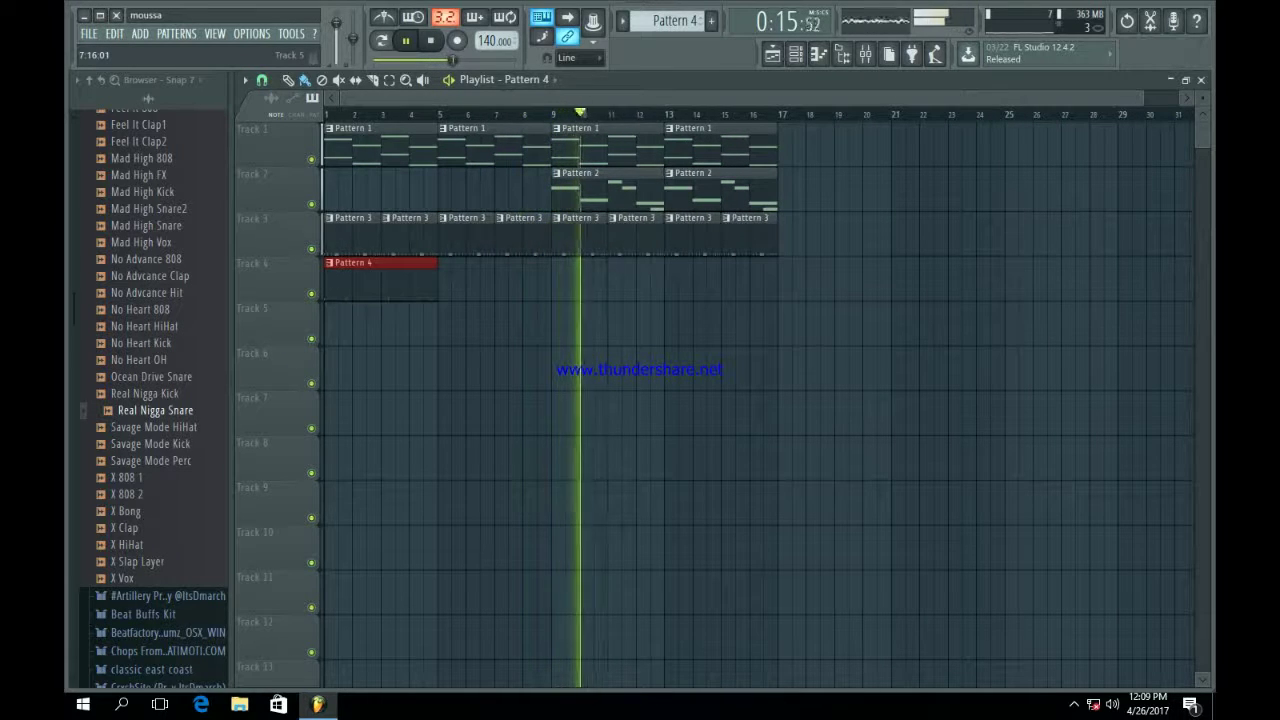
# - Stop playback and duplicate the Pattern 4 clip three times on Track 4 through bar 16
pyautogui.press('space')
pyautogui.hotkey('ctrl', 'b')
pyautogui.hotkey('ctrl', 'b')
pyautogui.hotkey('ctrl', 'b')
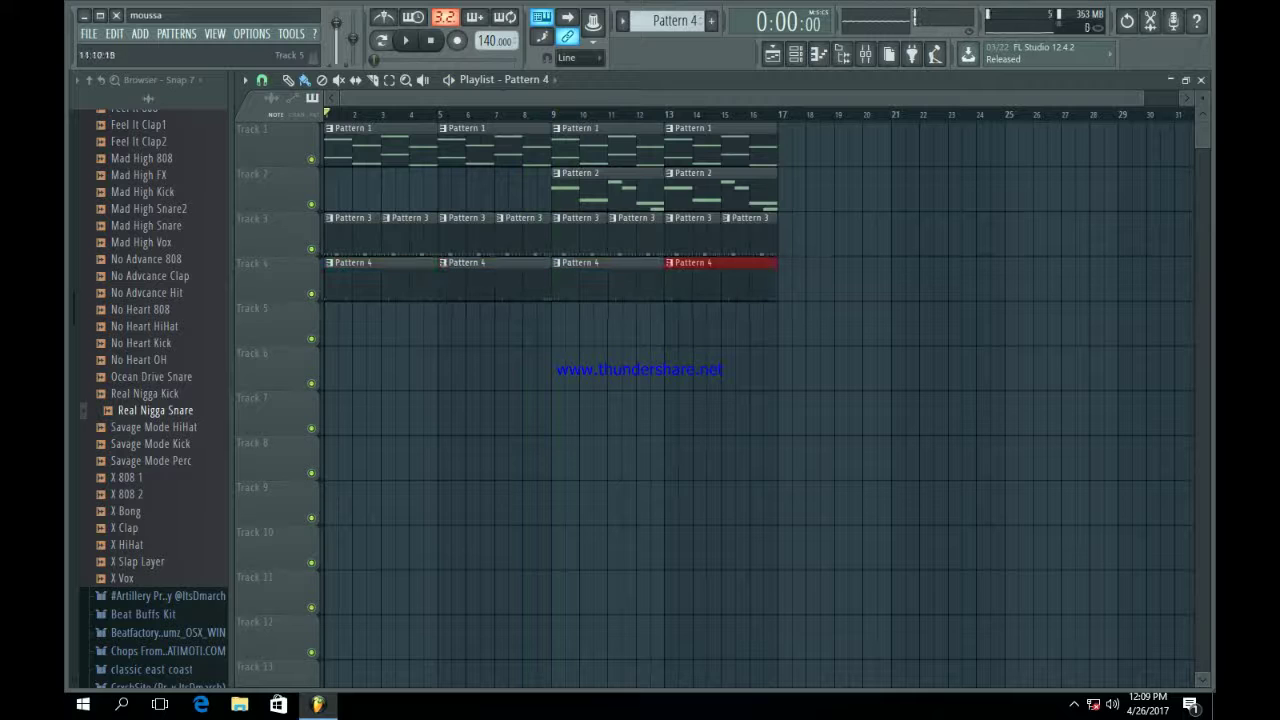
pyautogui.press('Escape')
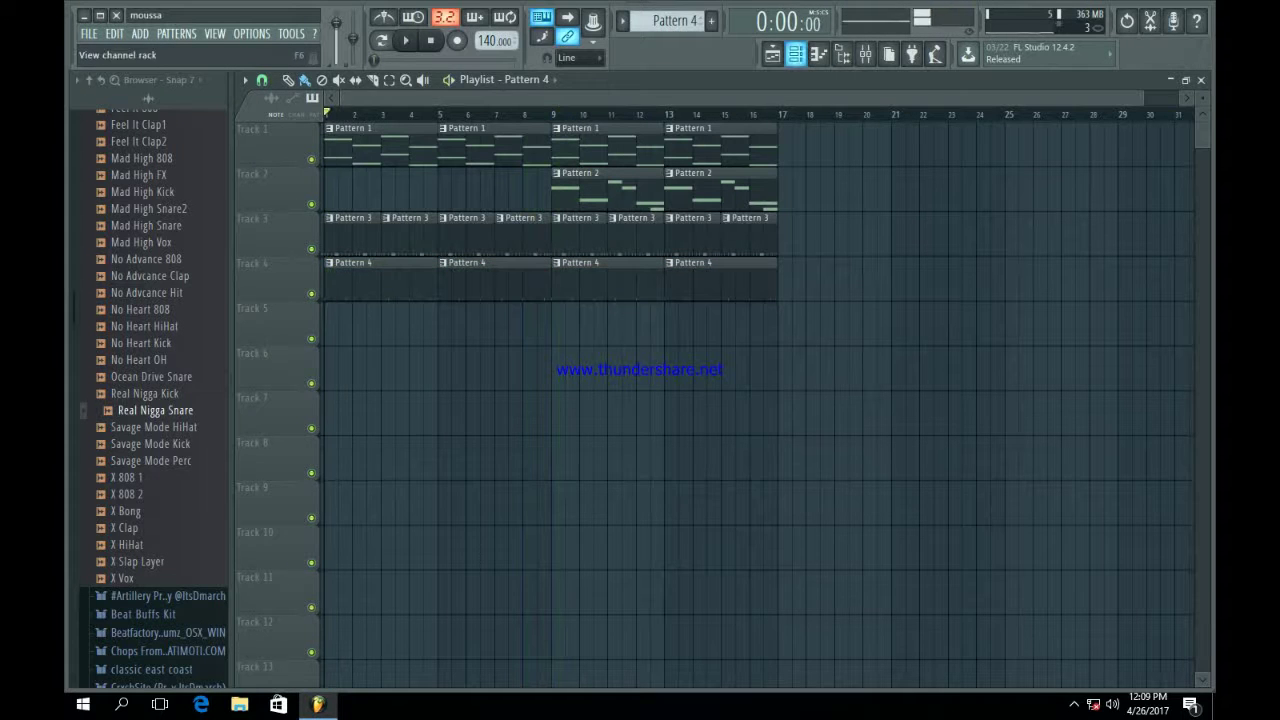
# - Create Pattern 5 with a Bad Guy Kick hit on step 1 and audition it in pattern mode
pyautogui.press('F6')
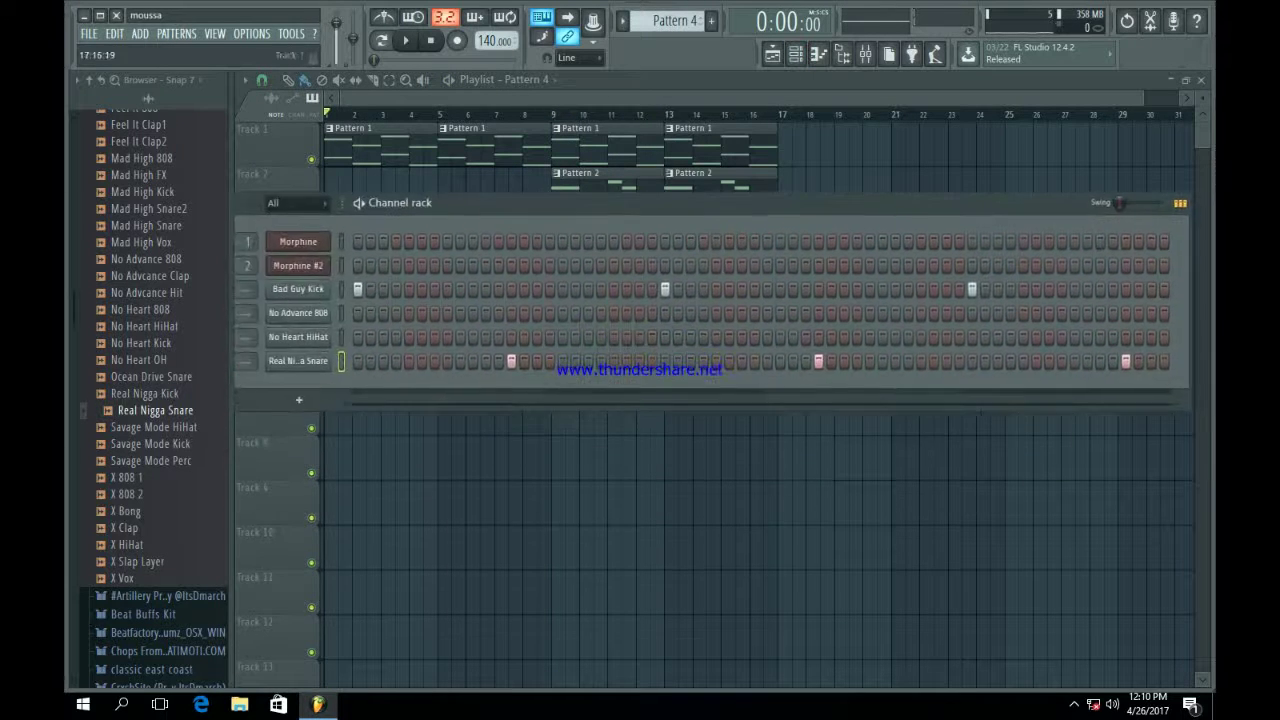
pyautogui.press('F4')
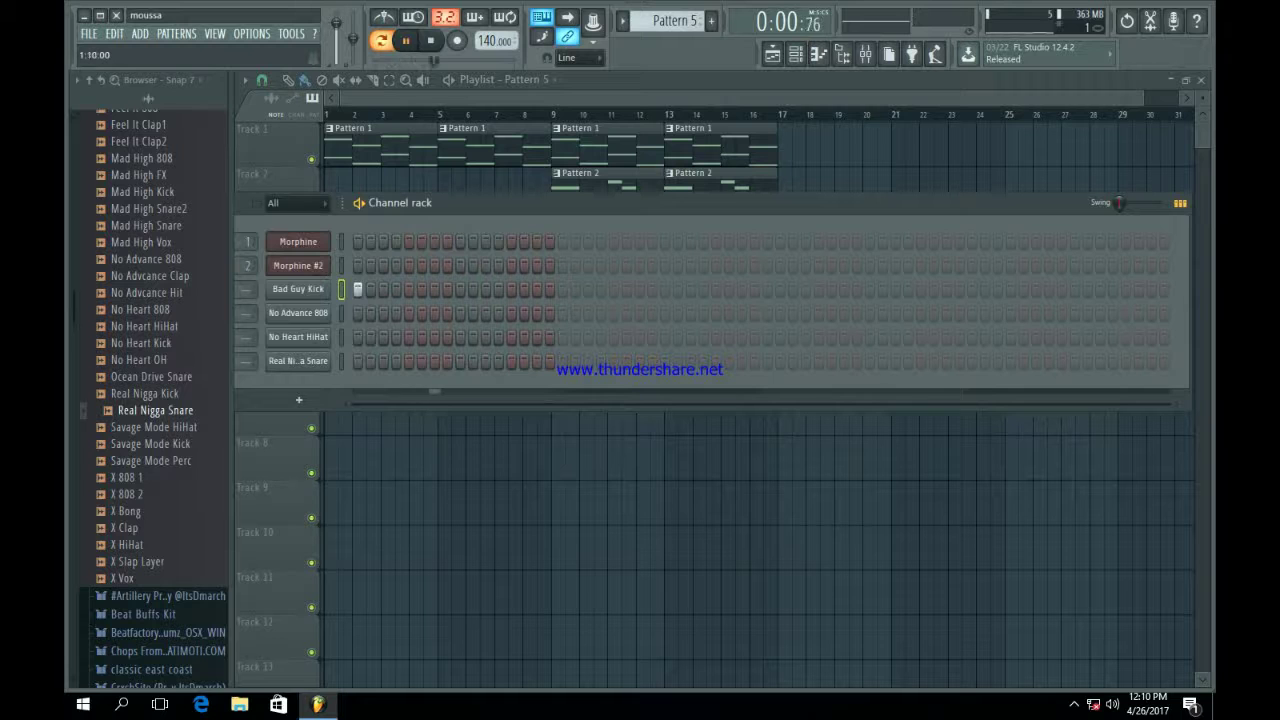
pyautogui.press('space')
# - Make the Bad Guy Kick channel cut itself, with Cut and By both at 3, and audition it
pyautogui.click(298, 289)
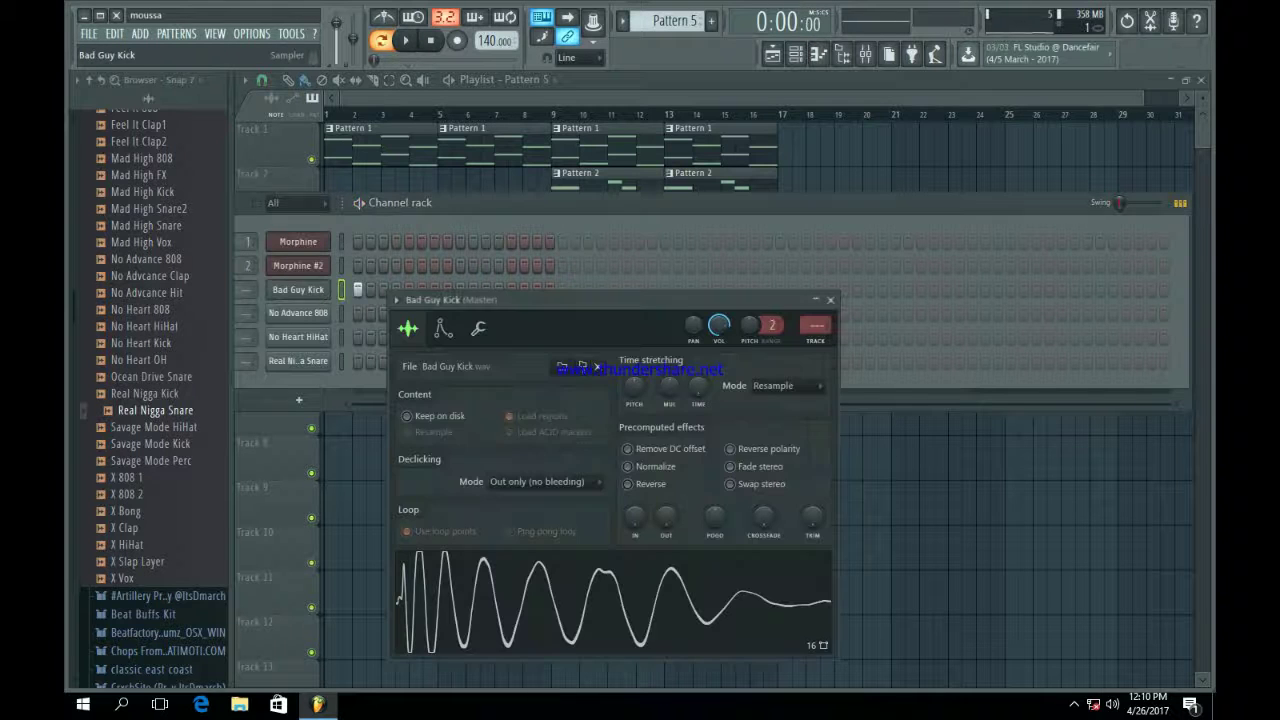
pyautogui.click(786, 386)
pyautogui.click(778, 417)
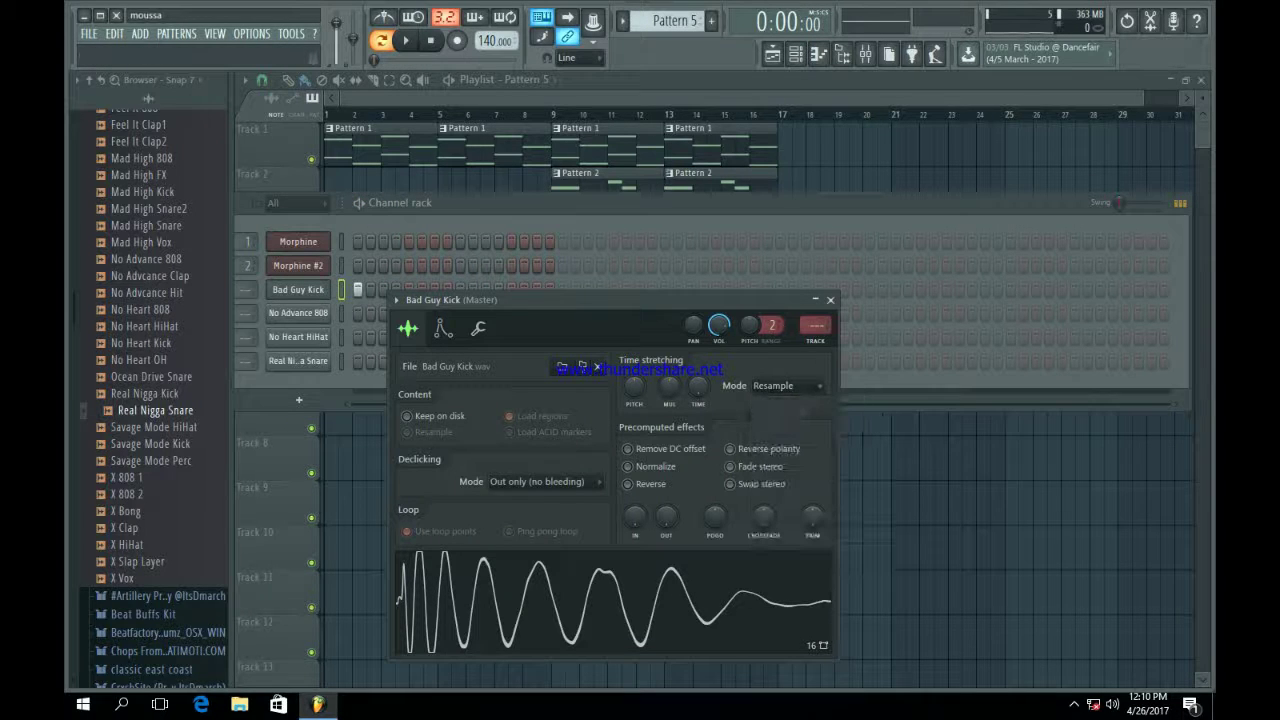
pyautogui.click(478, 328)
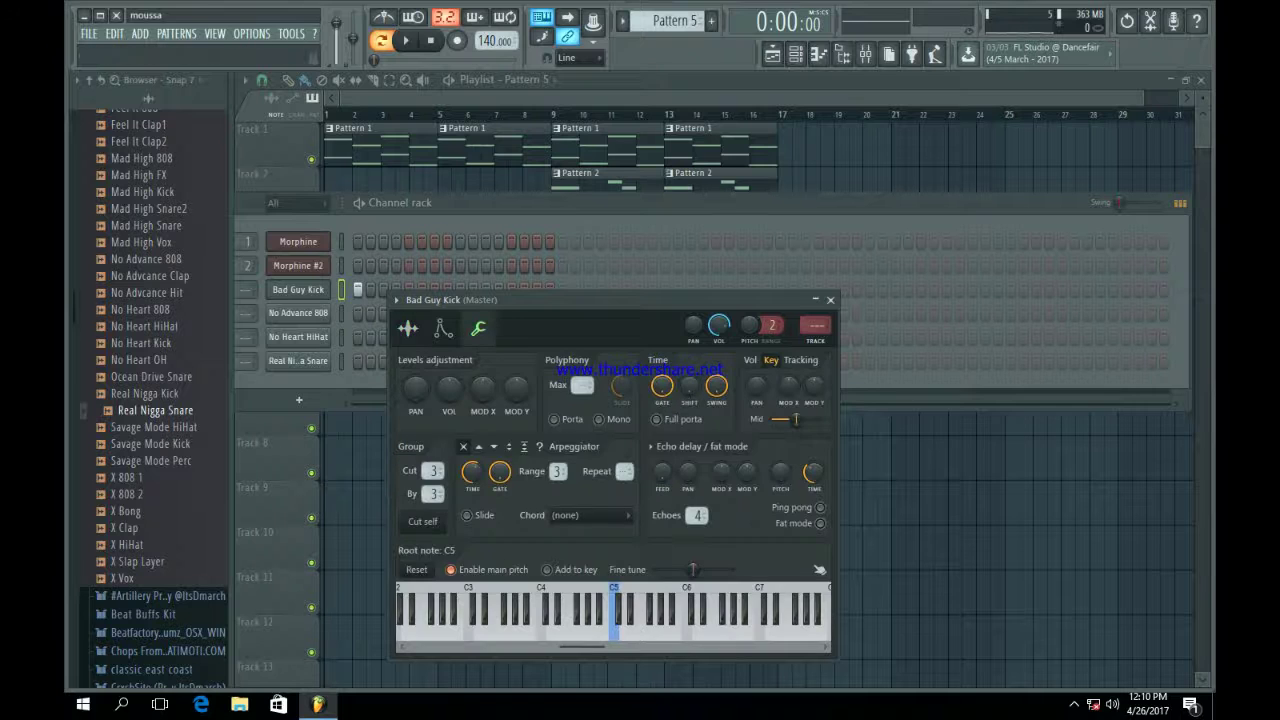
pyautogui.press('space')
pyautogui.click(830, 300)
pyautogui.press('space')
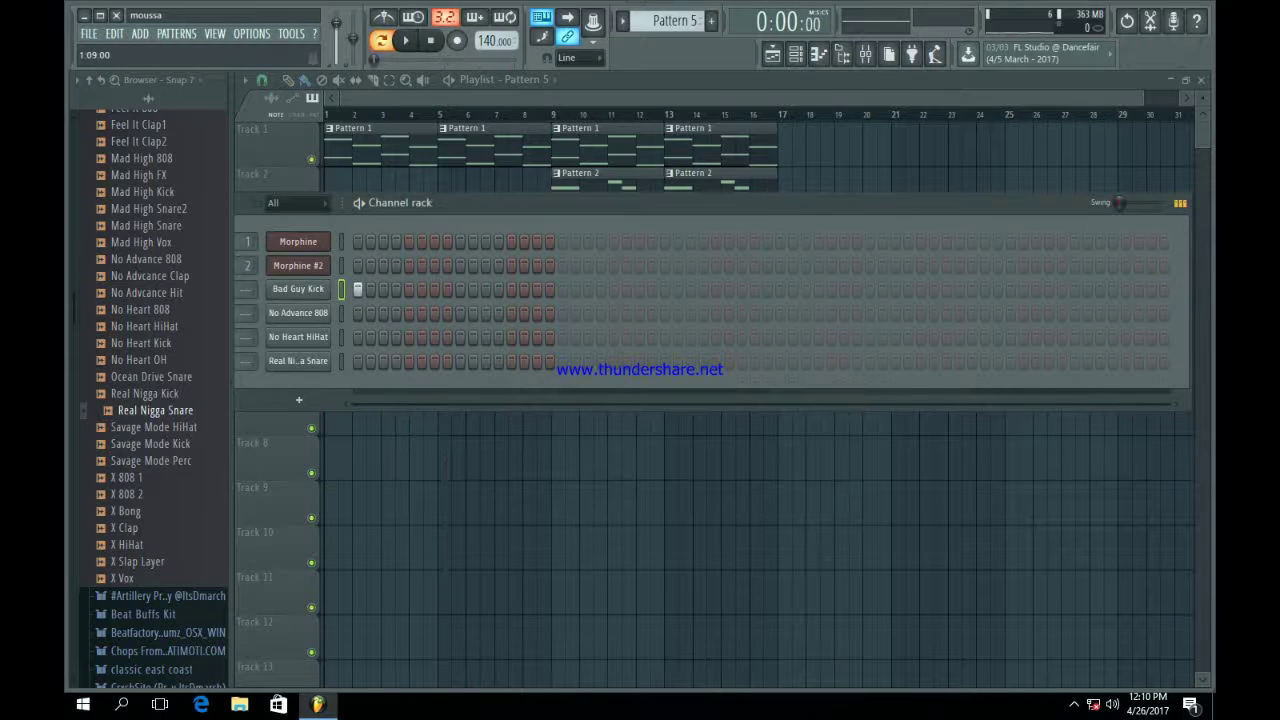
# - Add Bad Guy Kick hits on steps 7, 13, 19 and 23 and snare hits on steps 9 and 25 of Pattern 5
pyautogui.click(460, 289)
pyautogui.press('space')
pyautogui.press('space')
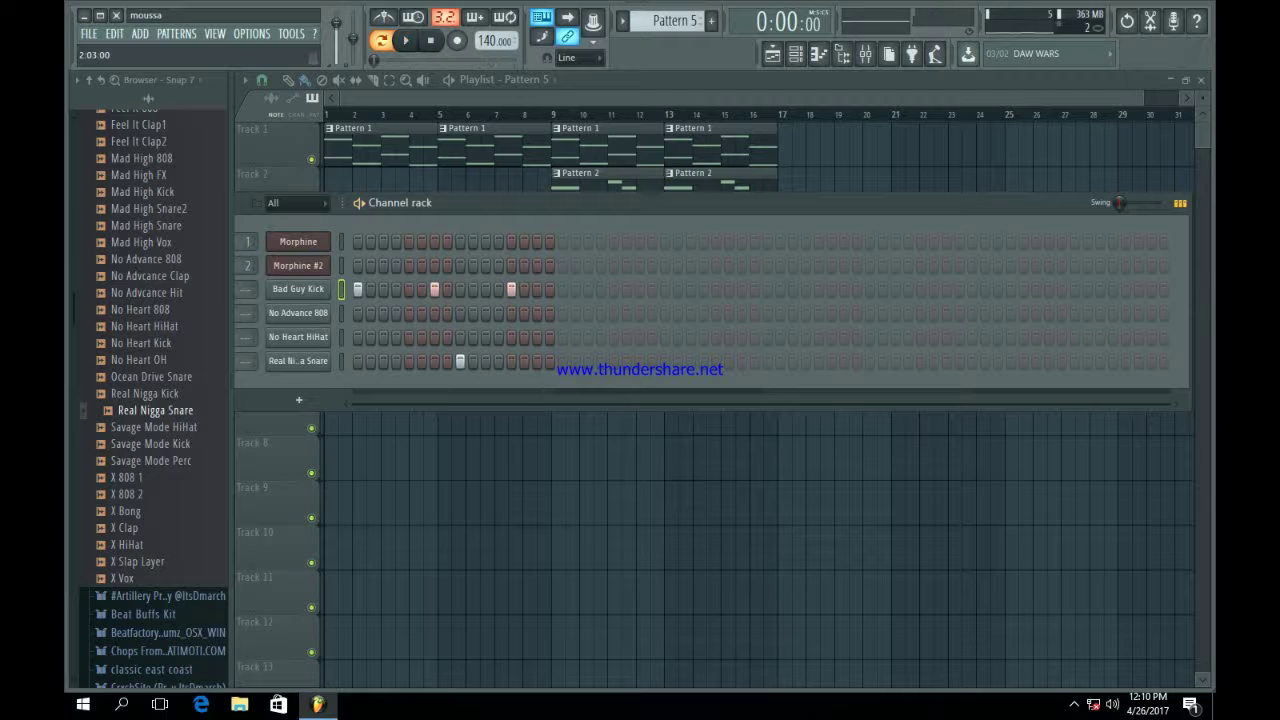
pyautogui.click(588, 289)
pyautogui.press('space')
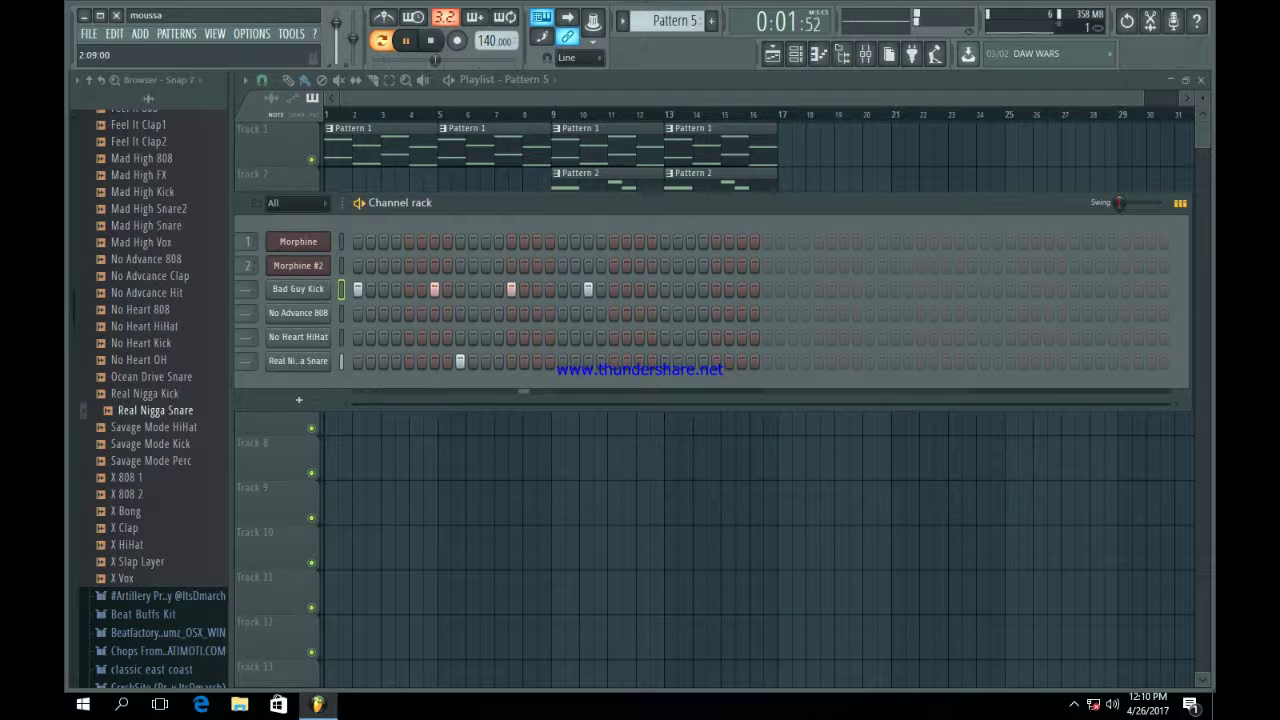
pyautogui.click(716, 361)
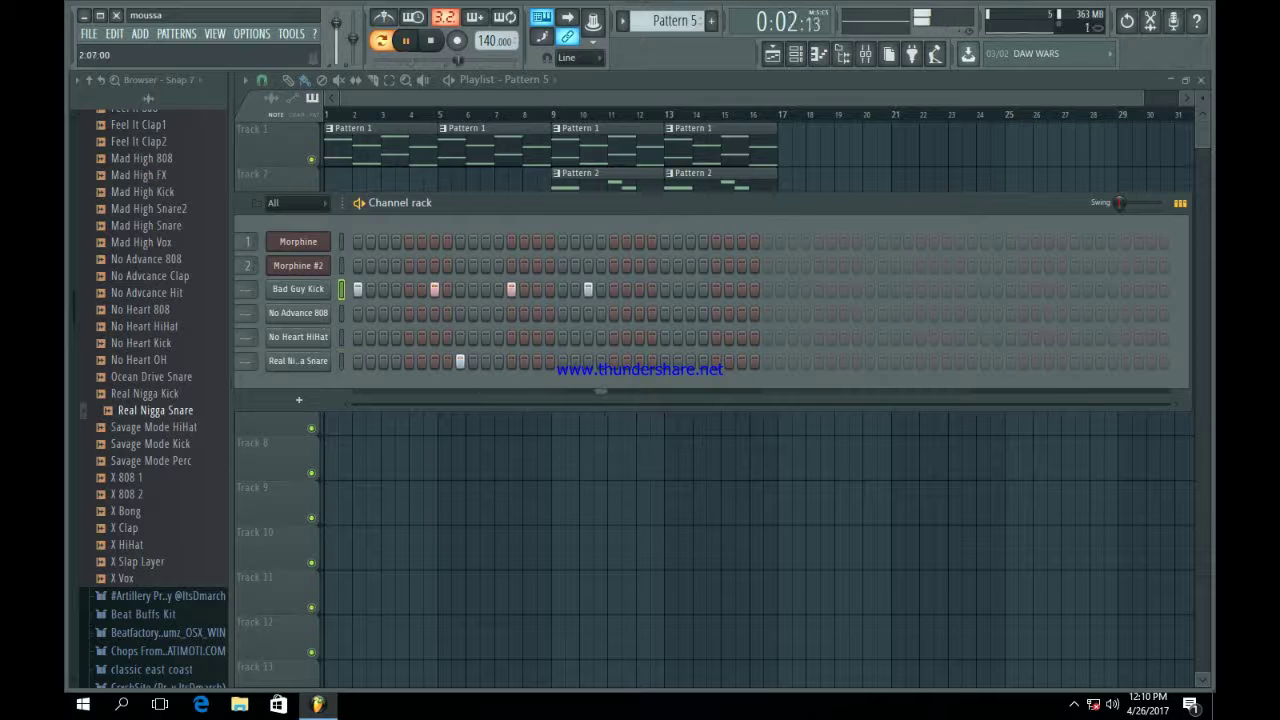
pyautogui.click(639, 289)
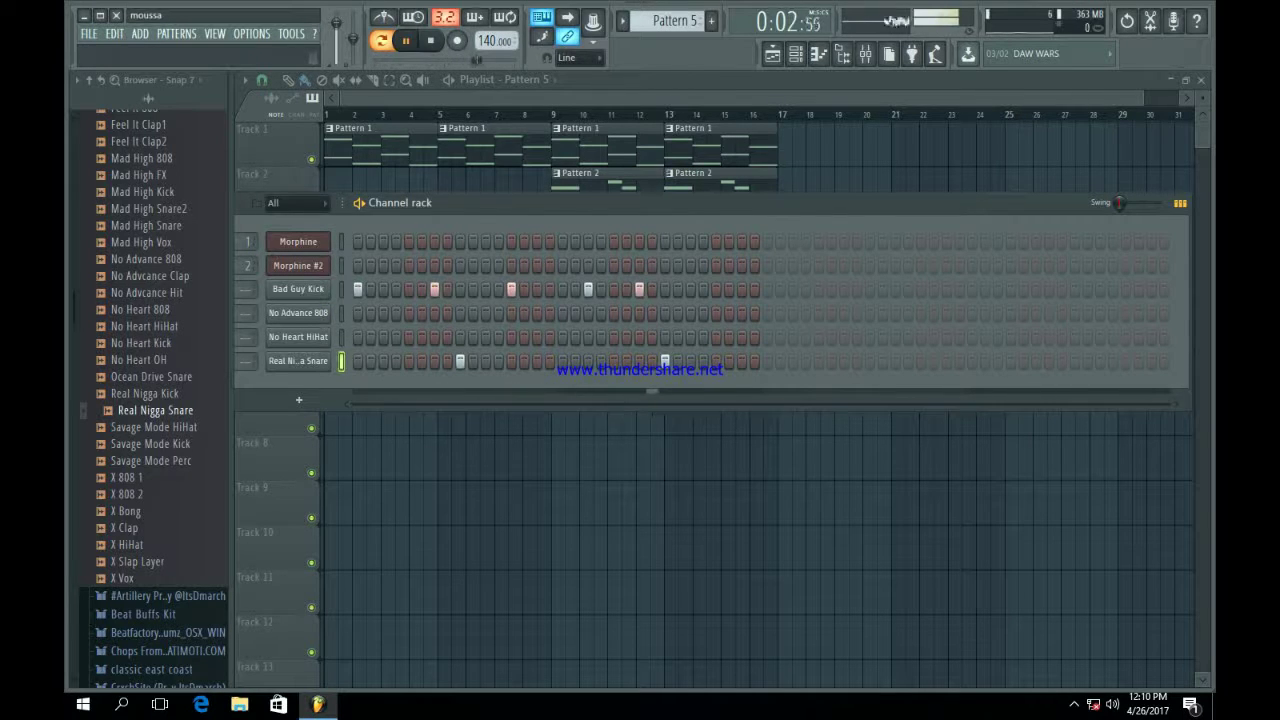
# - Place a Pattern 5 clip on Track 5 starting exactly at bar 17
pyautogui.press('F6')
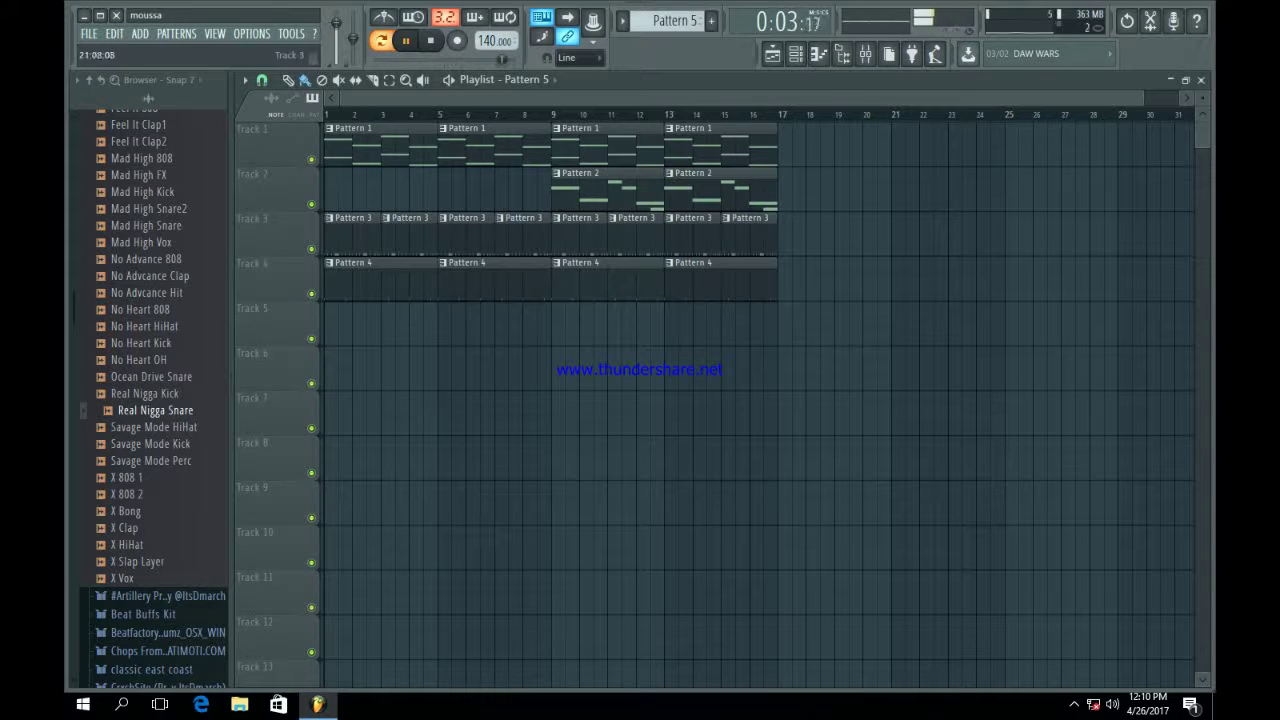
pyautogui.moveTo(1143, 98); pyautogui.dragTo(702, 98)
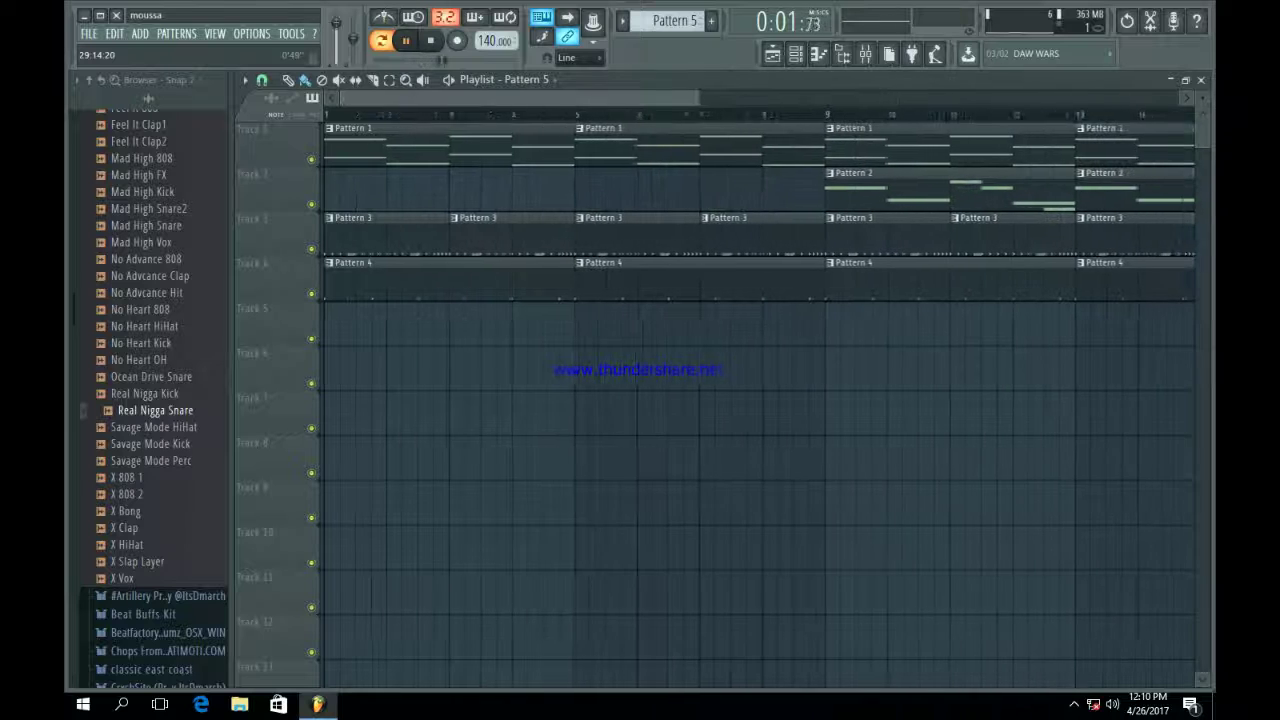
pyautogui.moveTo(600, 98); pyautogui.dragTo(653, 98)
pyautogui.click(723, 325)
pyautogui.moveTo(615, 98); pyautogui.dragTo(738, 98)
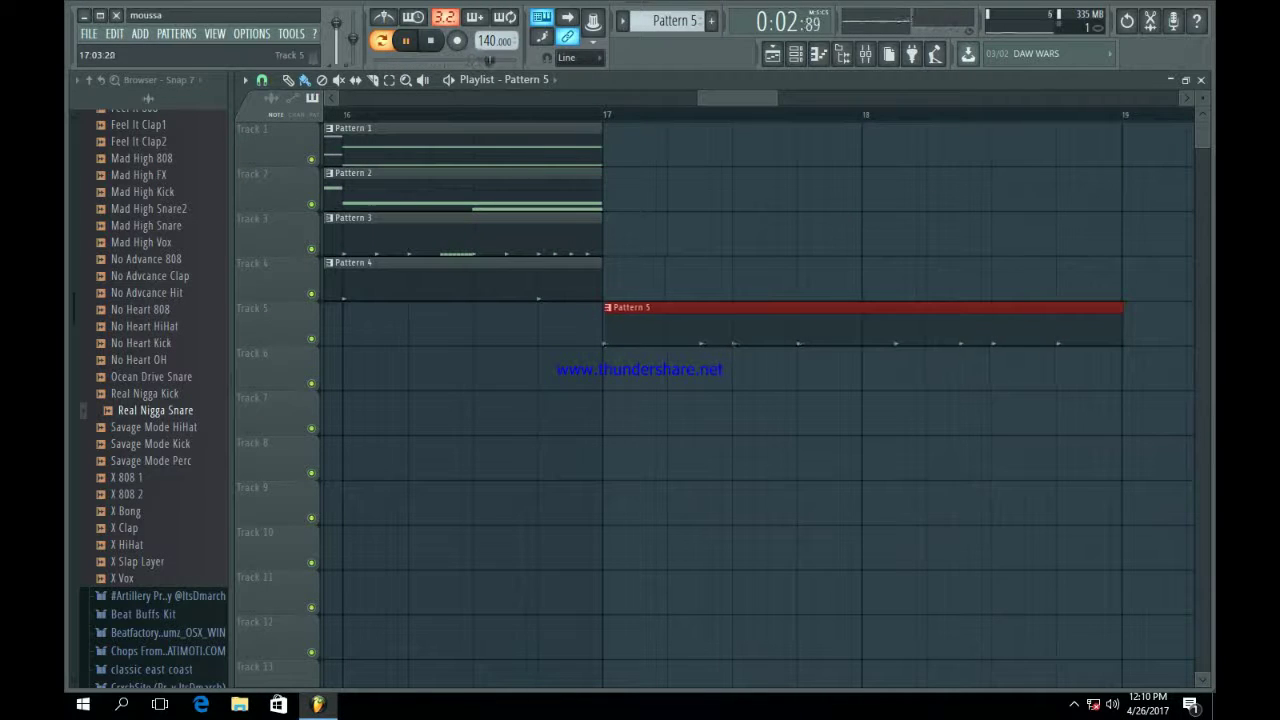
pyautogui.moveTo(650, 325); pyautogui.dragTo(646, 325)
# - Duplicate the Pattern 5 clip three times on Track 5 through bar 24 and stop playback
pyautogui.hotkey('ctrl', 'b')
pyautogui.hotkey('ctrl', 'b')
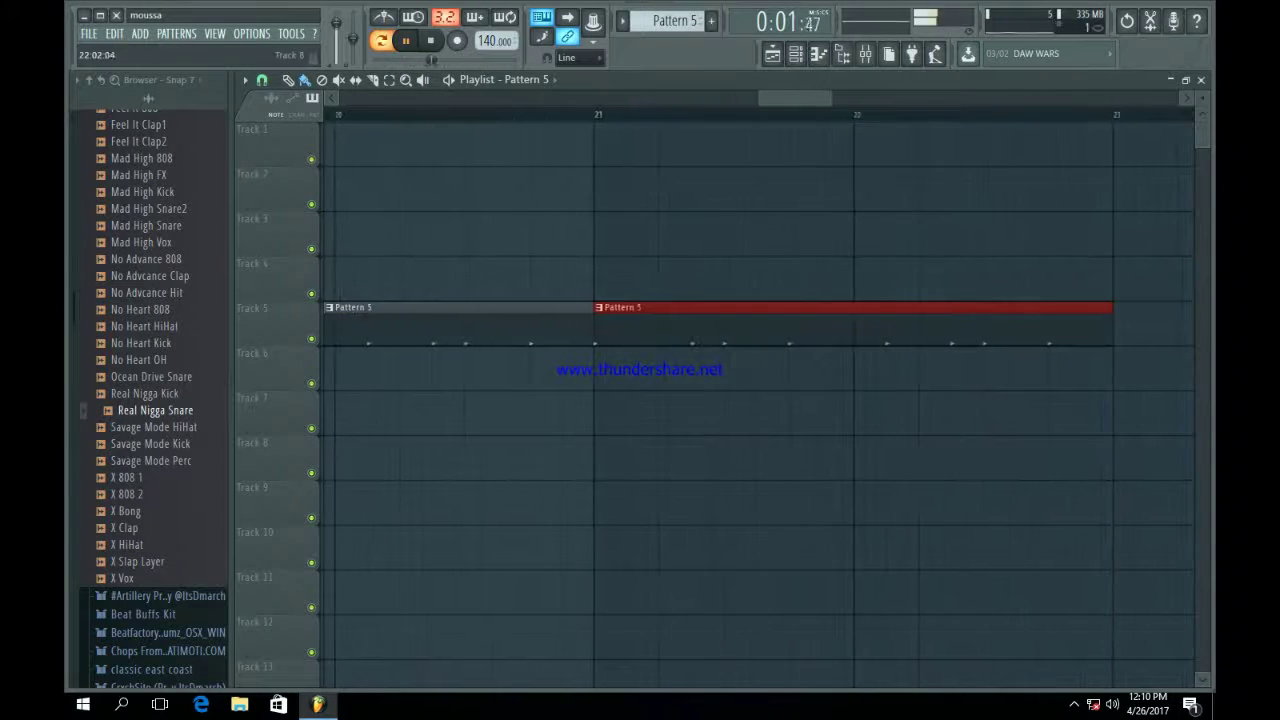
pyautogui.moveTo(760, 98); pyautogui.dragTo(342, 98)
pyautogui.press('b')
pyautogui.hotkey('ctrl', 'b')
pyautogui.press('space')
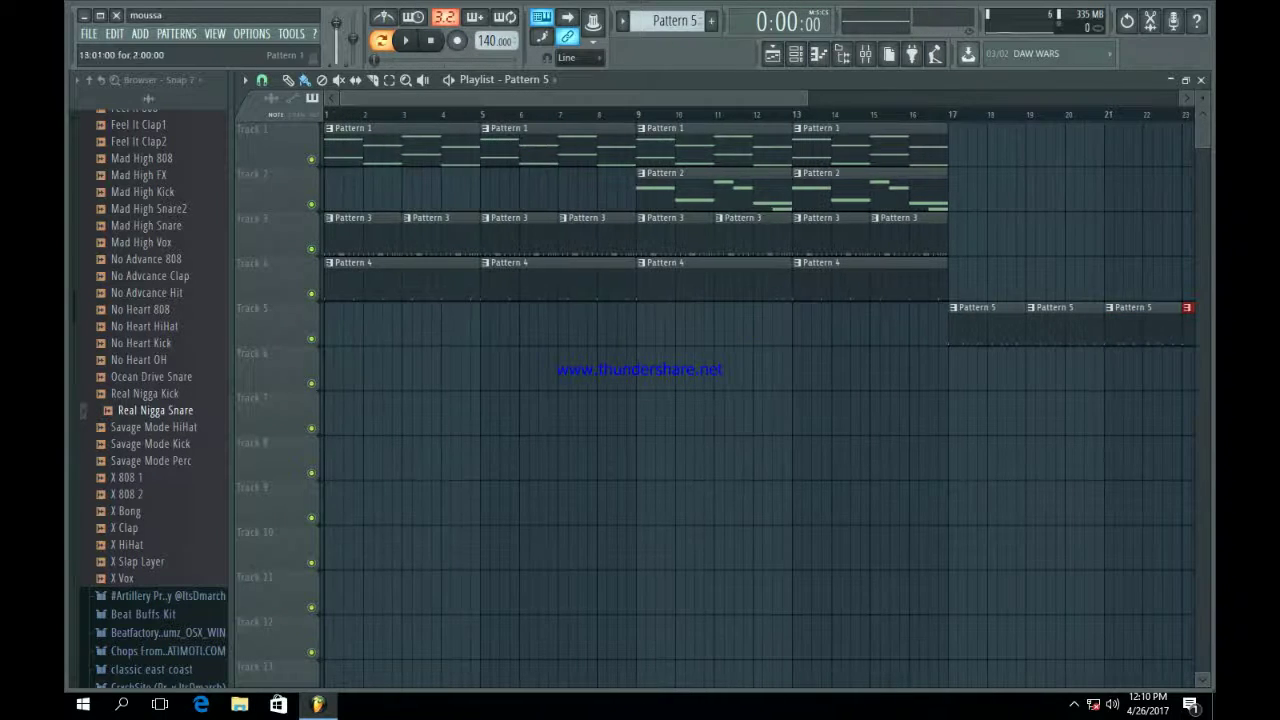
# - Duplicate the bar 9–16 clips of Tracks 1–4 to bar 17 and delete the two copied Pattern 4 clips
pyautogui.moveTo(1046, 300); pyautogui.dragTo(636, 124)
pyautogui.hotkey('ctrl', 'b')
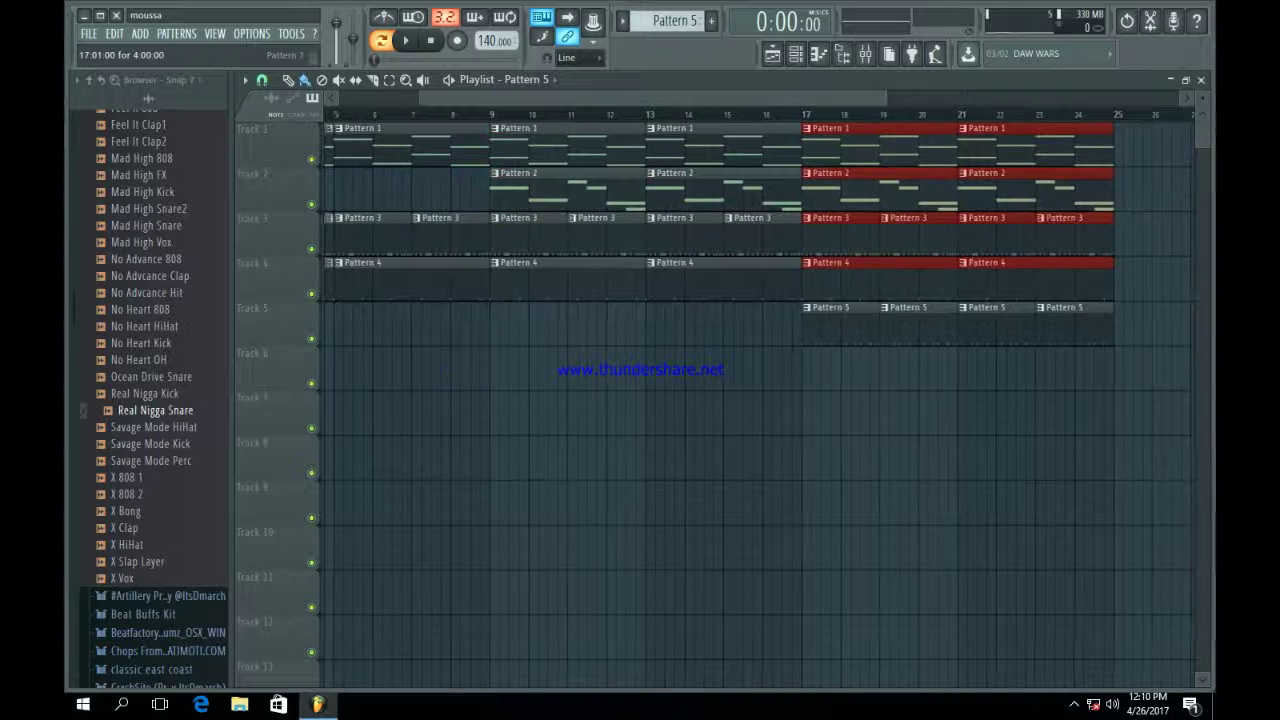
pyautogui.keyDown('ctrl'); pyautogui.click(783, 369); pyautogui.keyUp('ctrl')
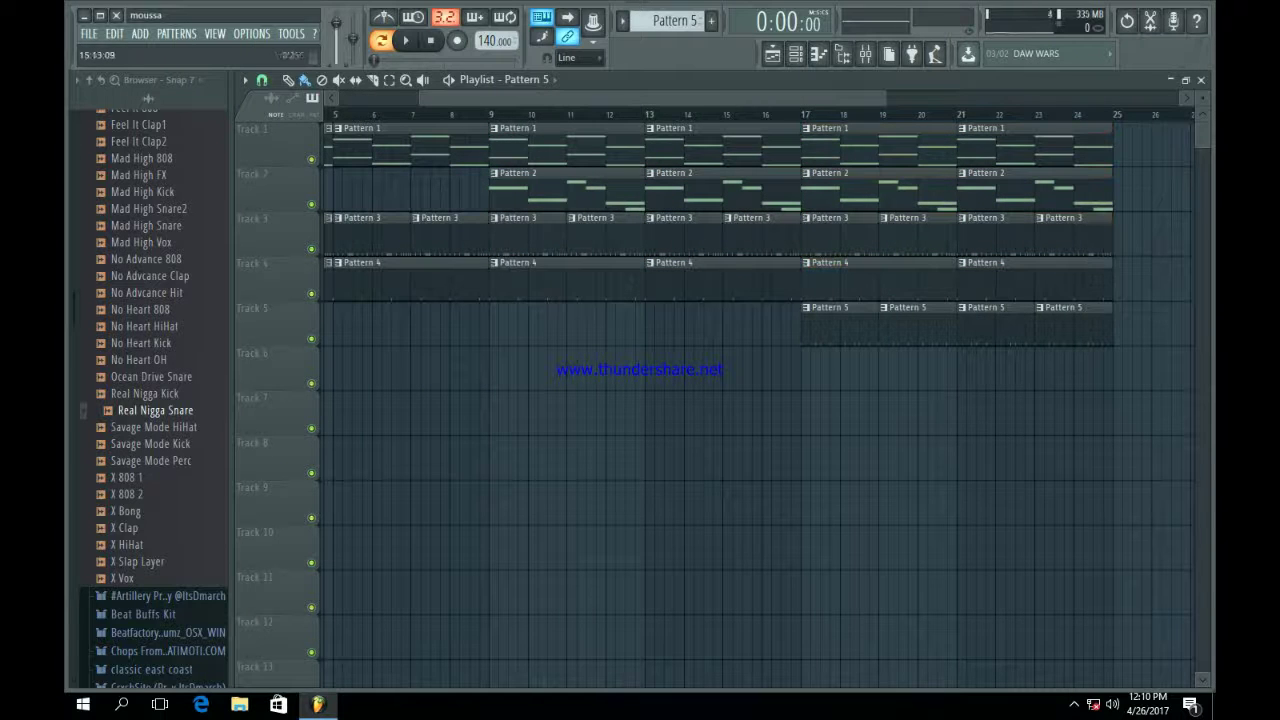
pyautogui.moveTo(752, 98); pyautogui.dragTo(670, 98)
pyautogui.rightClick(1060, 283)
pyautogui.rightClick(1120, 283)
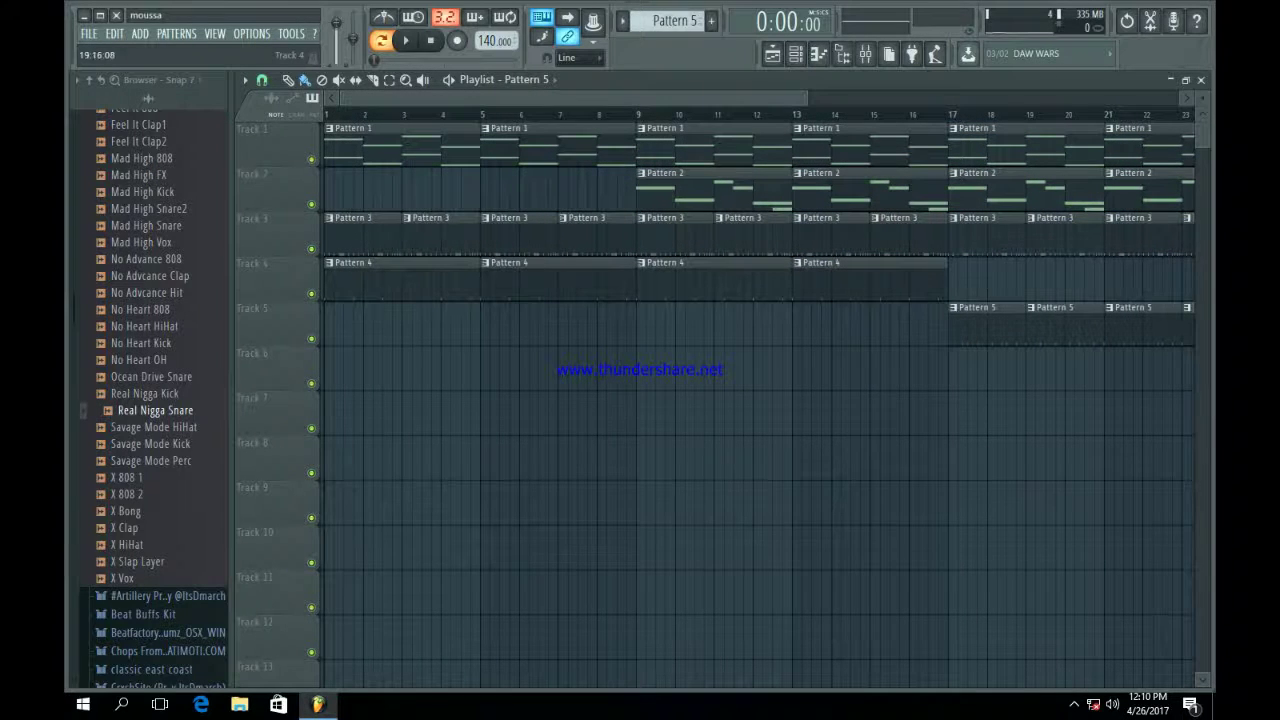
# - Create Pattern 6 with No Advance 808 hits on steps 1, 7, 13, 19, 23 and 29 and play it
pyautogui.click(795, 53)
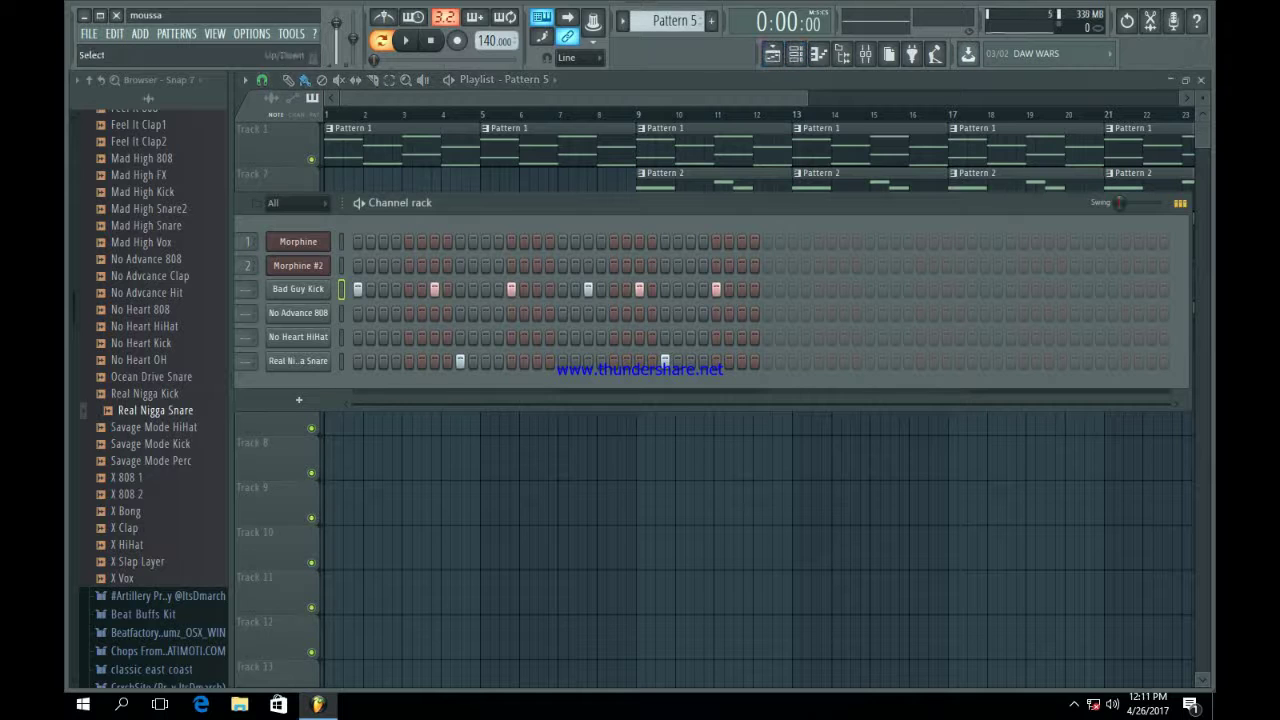
pyautogui.click(711, 21)
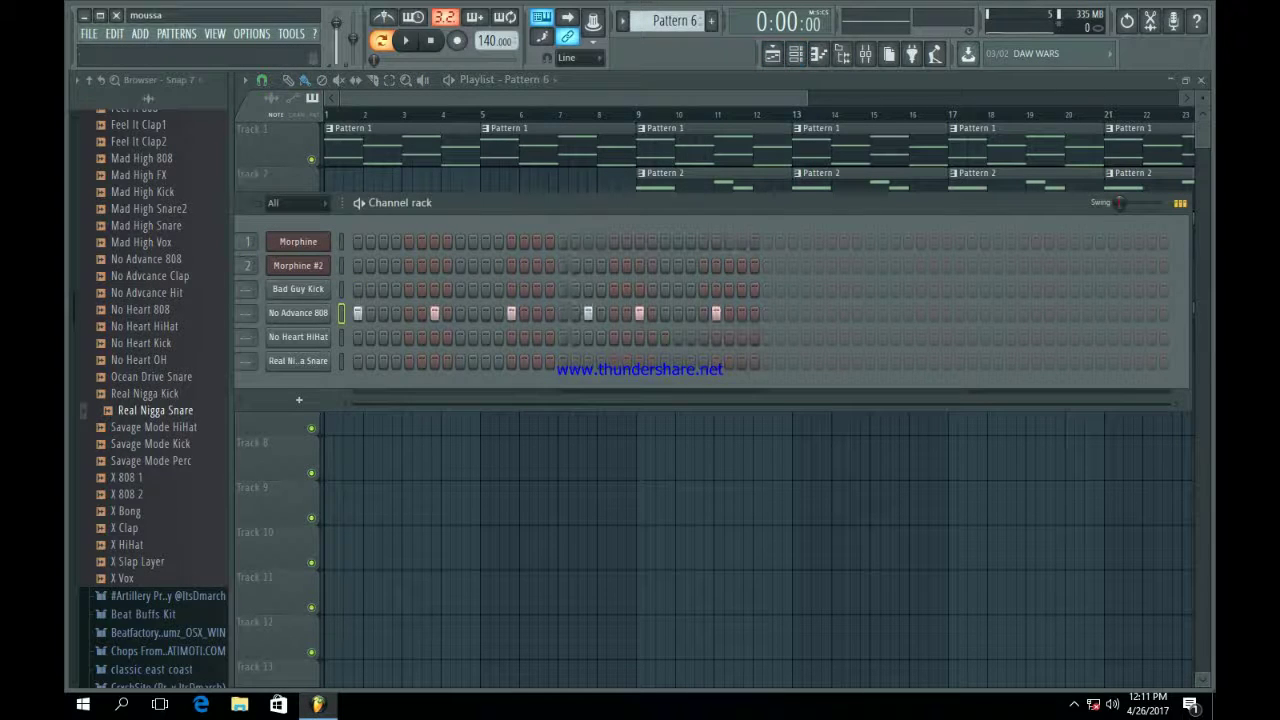
pyautogui.press('space')
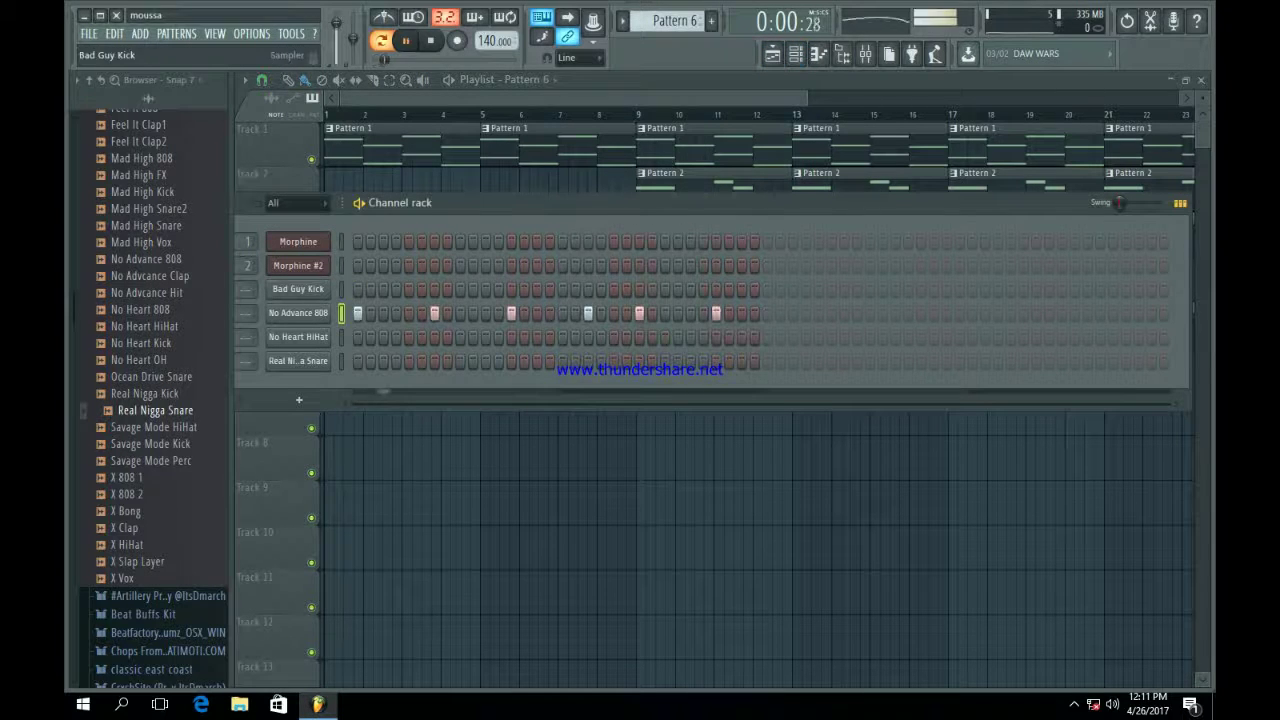
# - Set the No Advance 808 volume envelope to minimum attack, decay, sustain and release with maximum hold, close its settings and stop playback
pyautogui.click(298, 313)
pyautogui.click(298, 182)
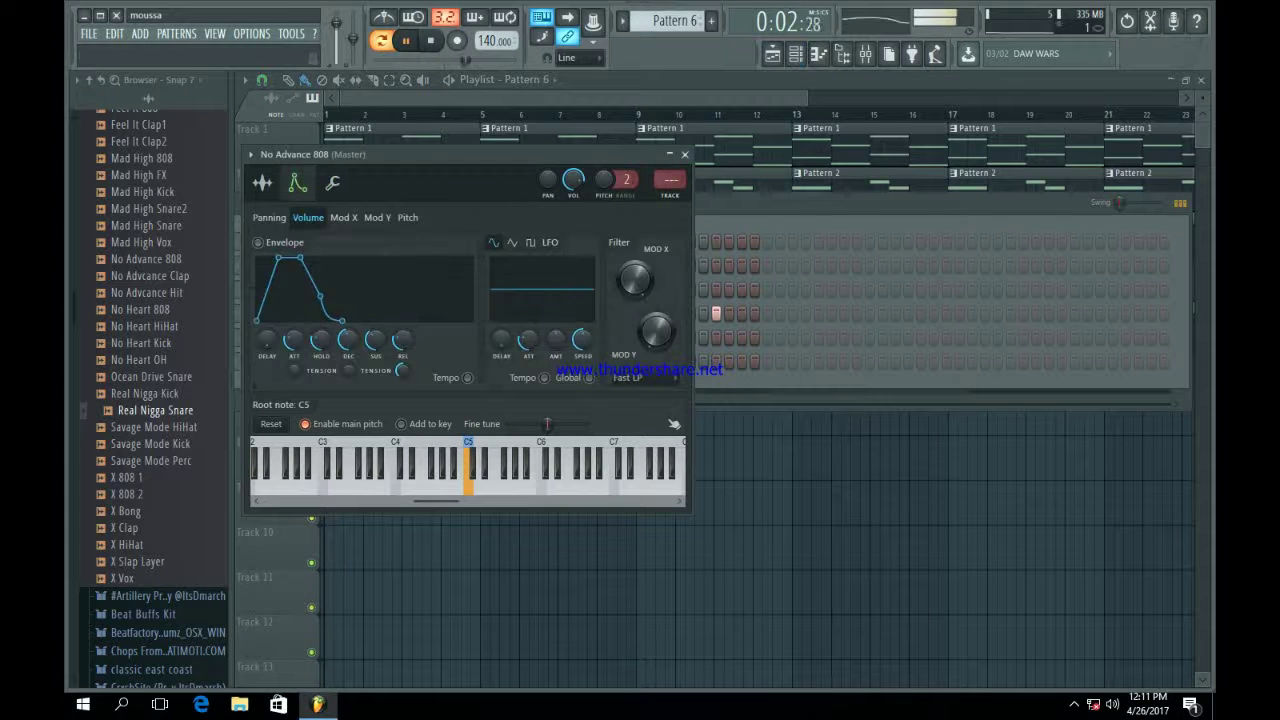
pyautogui.moveTo(294, 340); pyautogui.dragTo(294, 395)
pyautogui.moveTo(376, 340); pyautogui.dragTo(376, 395)
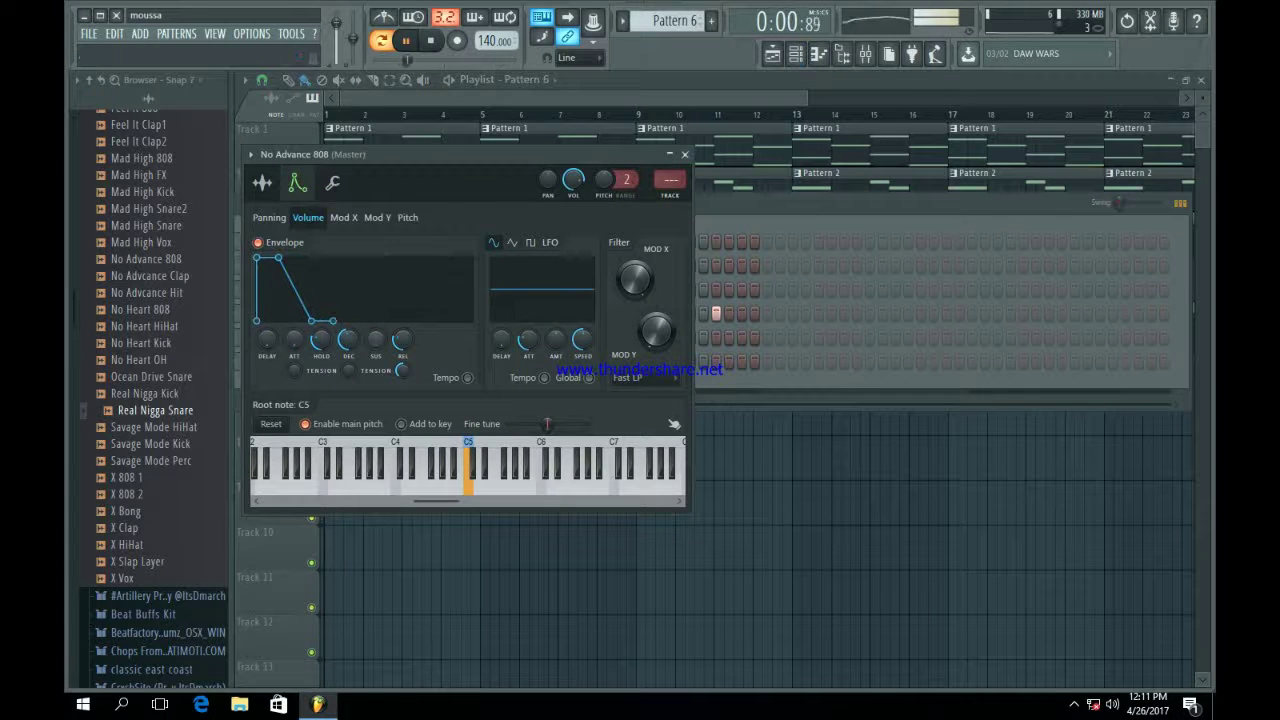
pyautogui.moveTo(403, 340); pyautogui.dragTo(403, 395)
pyautogui.moveTo(348, 340); pyautogui.dragTo(321, 314)
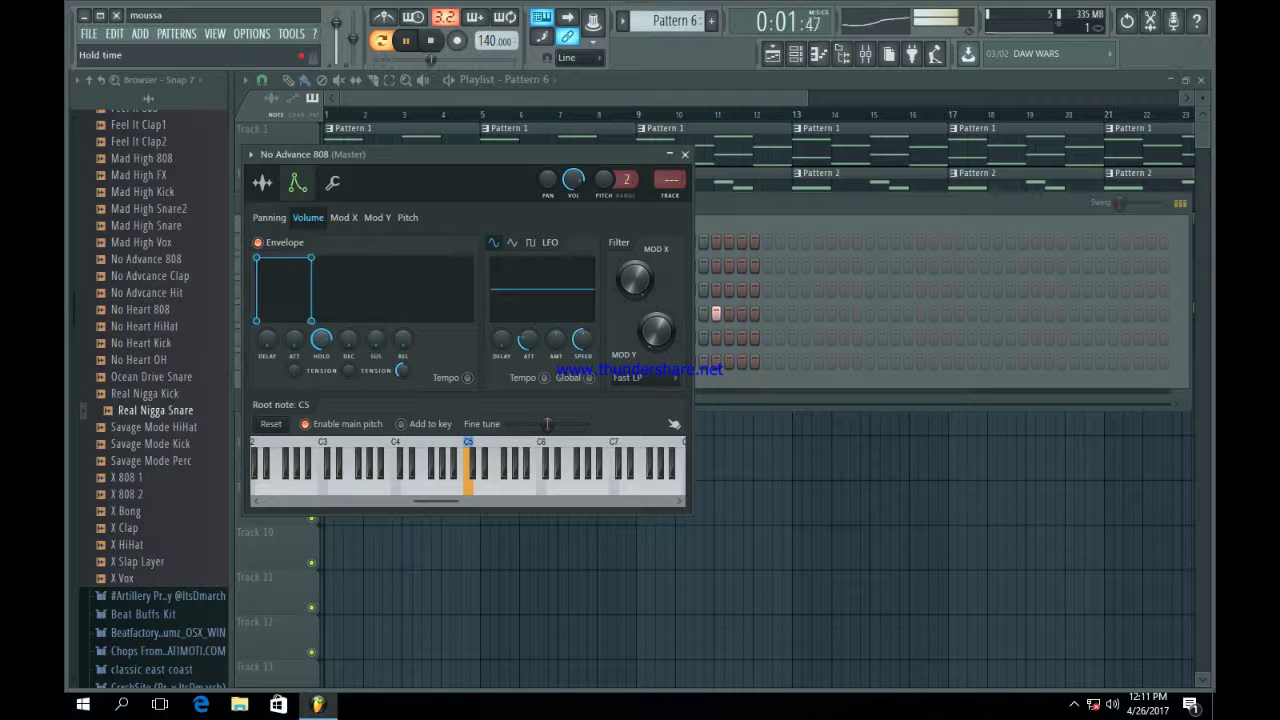
pyautogui.click(685, 154)
pyautogui.press('space')
# - Open the No Advance 808 notes in the piano roll, join them with quick legato and audition them
pyautogui.rightClick(331, 308)
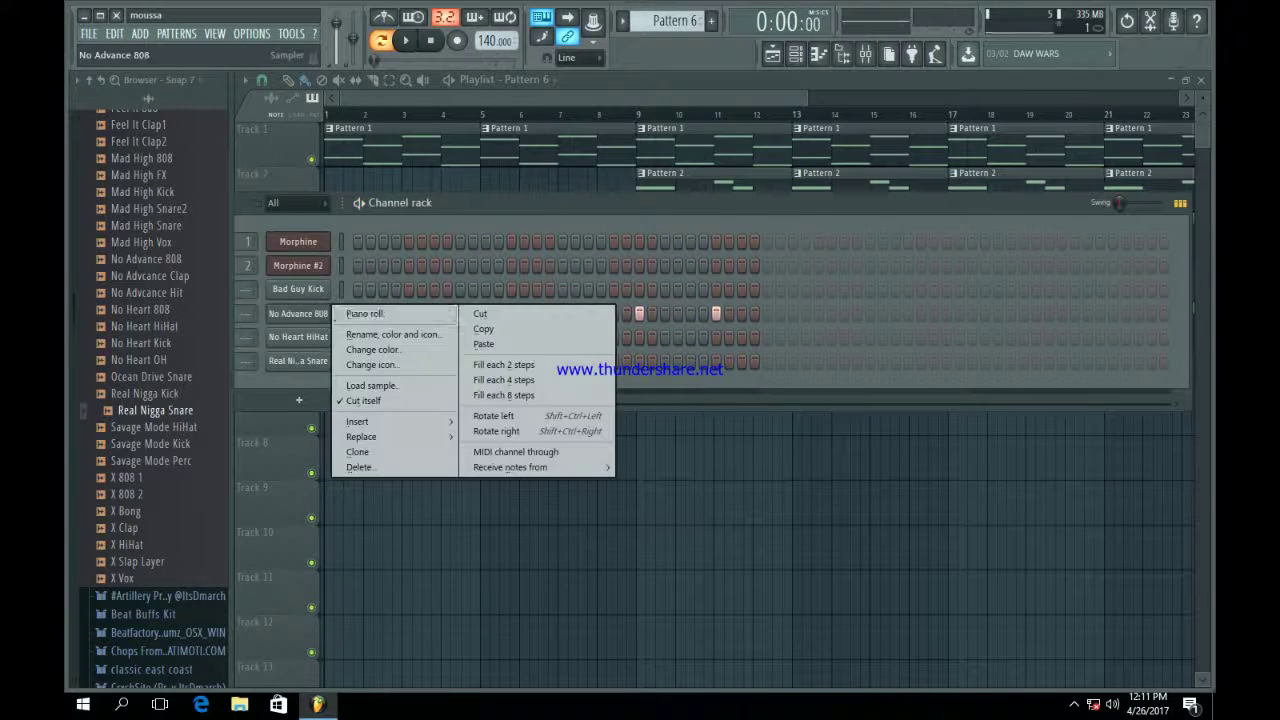
pyautogui.click(372, 314)
pyautogui.moveTo(518, 98); pyautogui.dragTo(308, 98)
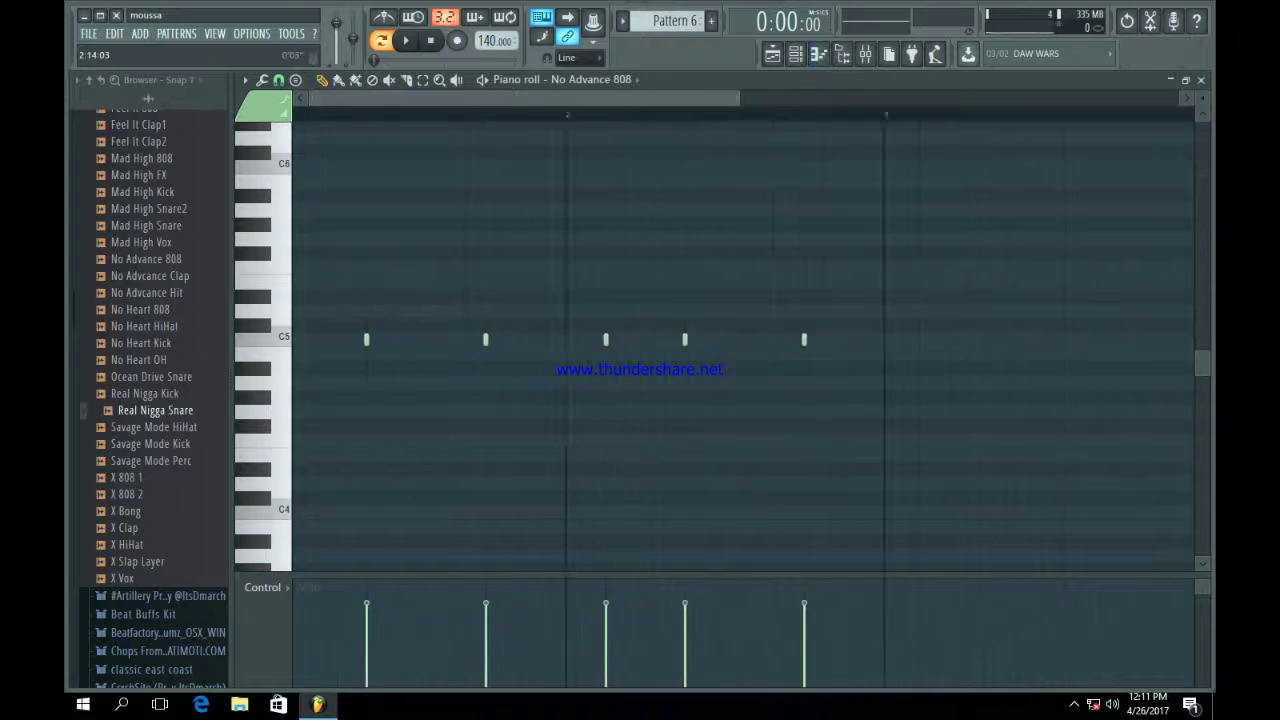
pyautogui.hotkey('ctrl', 'l')
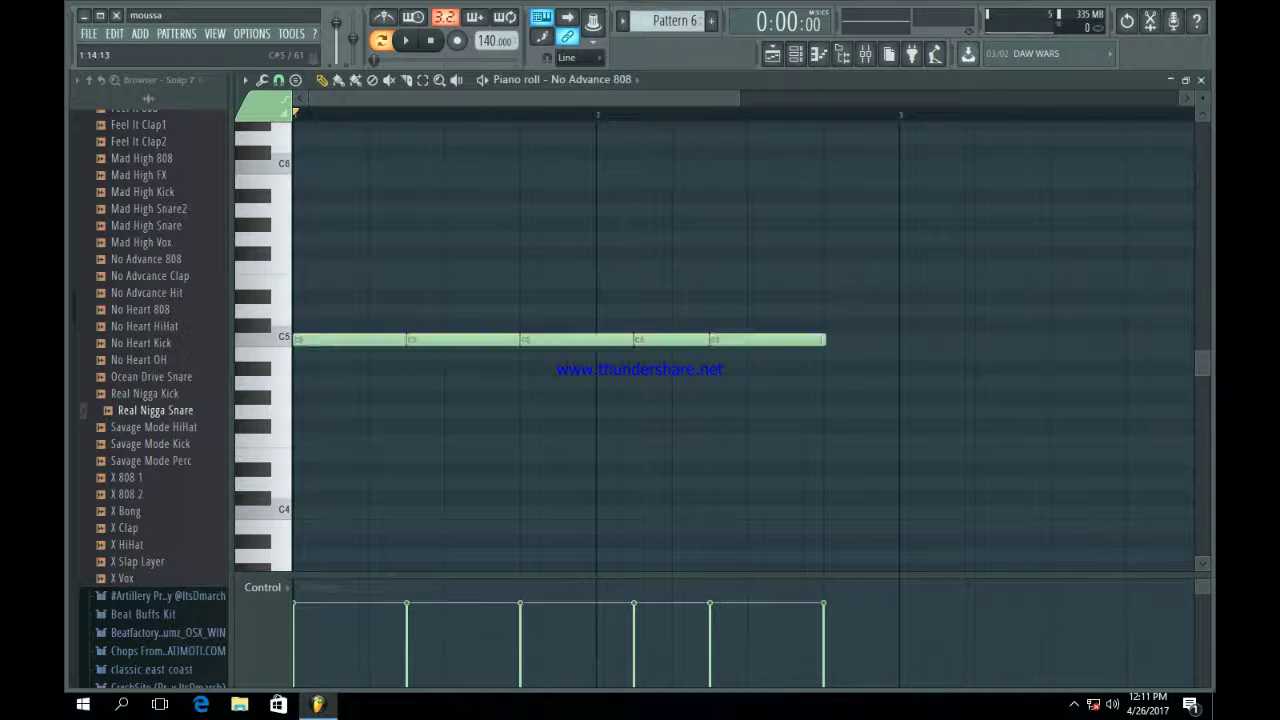
pyautogui.press('space')
pyautogui.press('space')
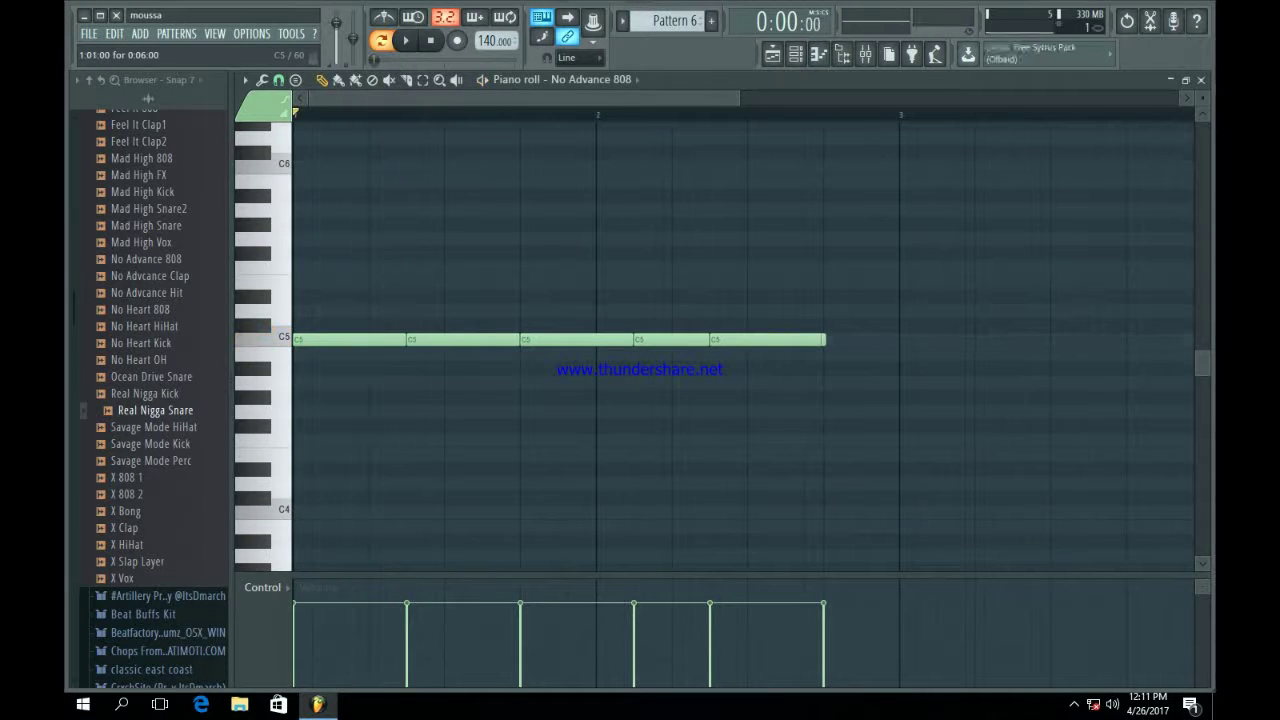
# - Shorten the first and third C5 notes to about 4 steps and the second to about 3.5 steps while auditioning
pyautogui.press('space')
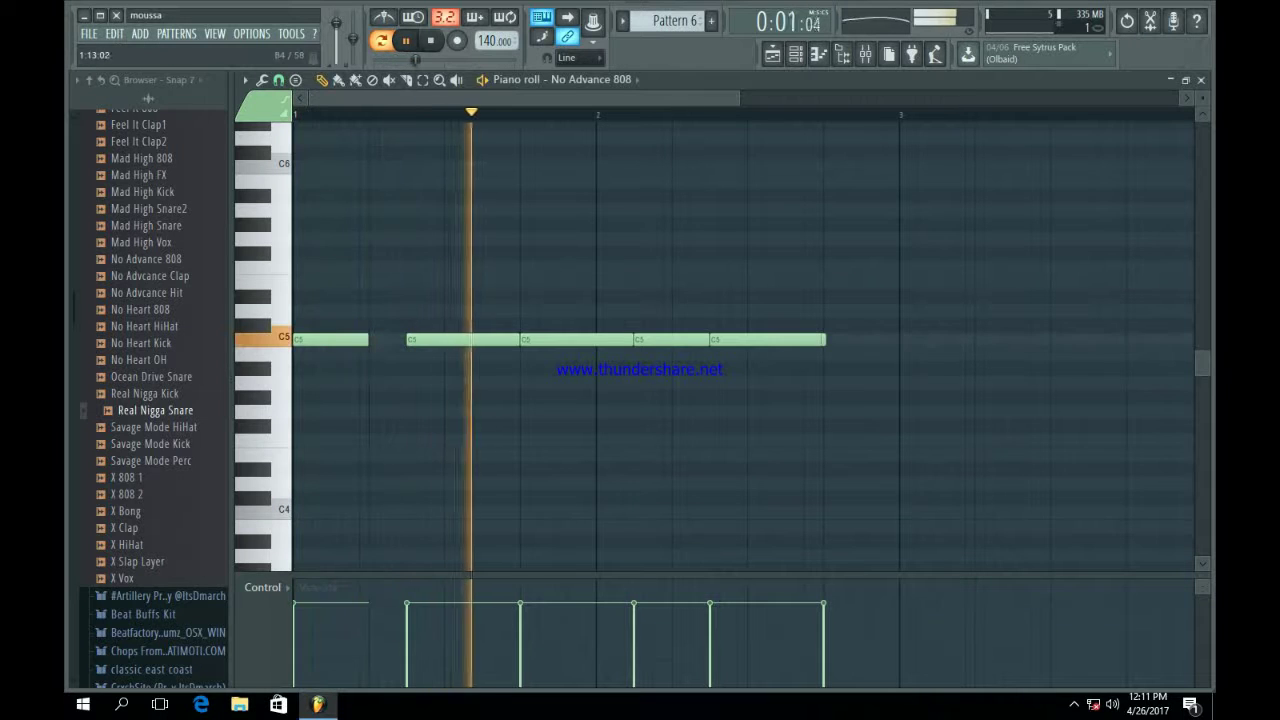
pyautogui.press('space')
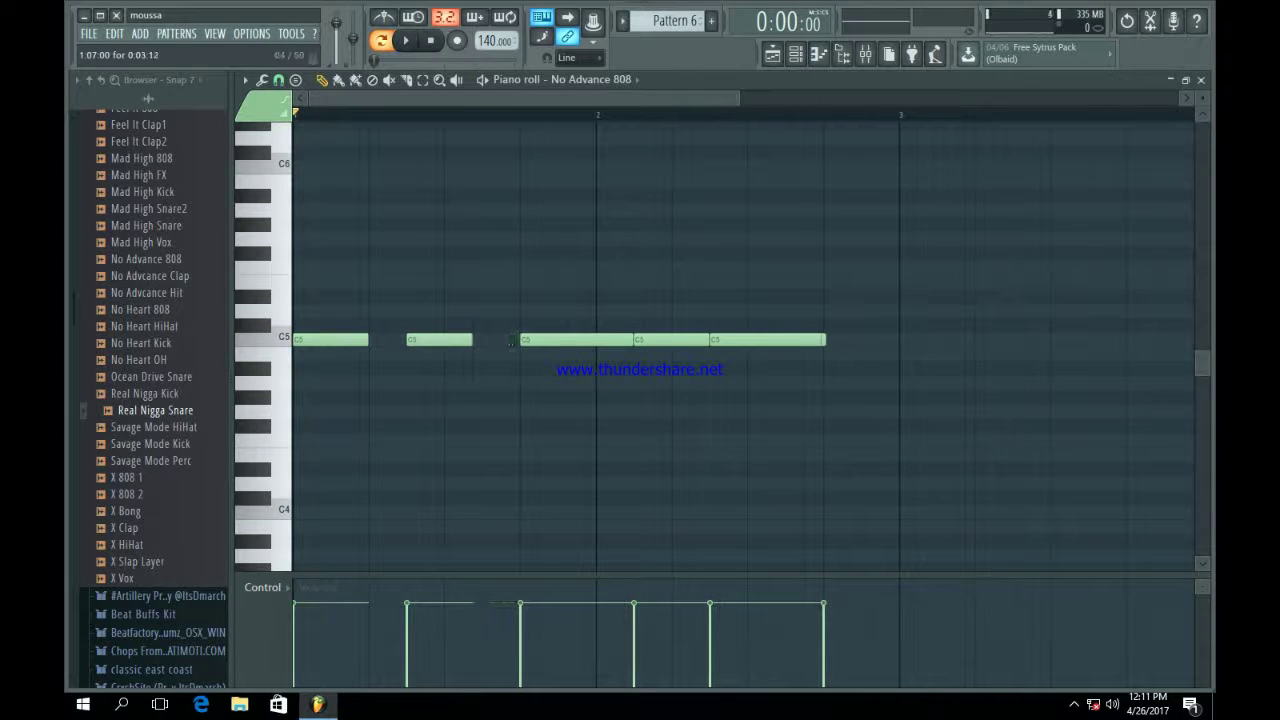
pyautogui.press('space')
pyautogui.moveTo(631, 340); pyautogui.dragTo(597, 340)
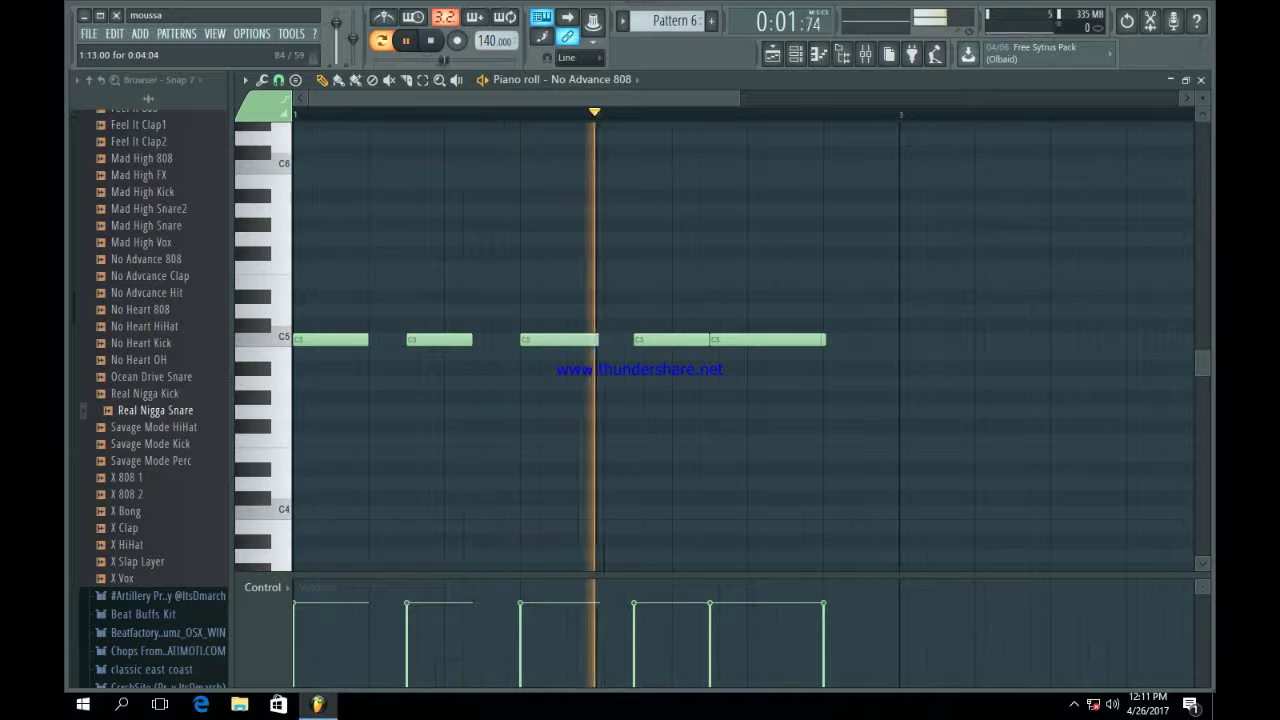
pyautogui.press('space')
# - Add an E5 slide note at 1:14:12 with a duration of 0:02:12 above the third C5 note and audition it
pyautogui.moveTo(558, 282); pyautogui.dragTo(553, 282)
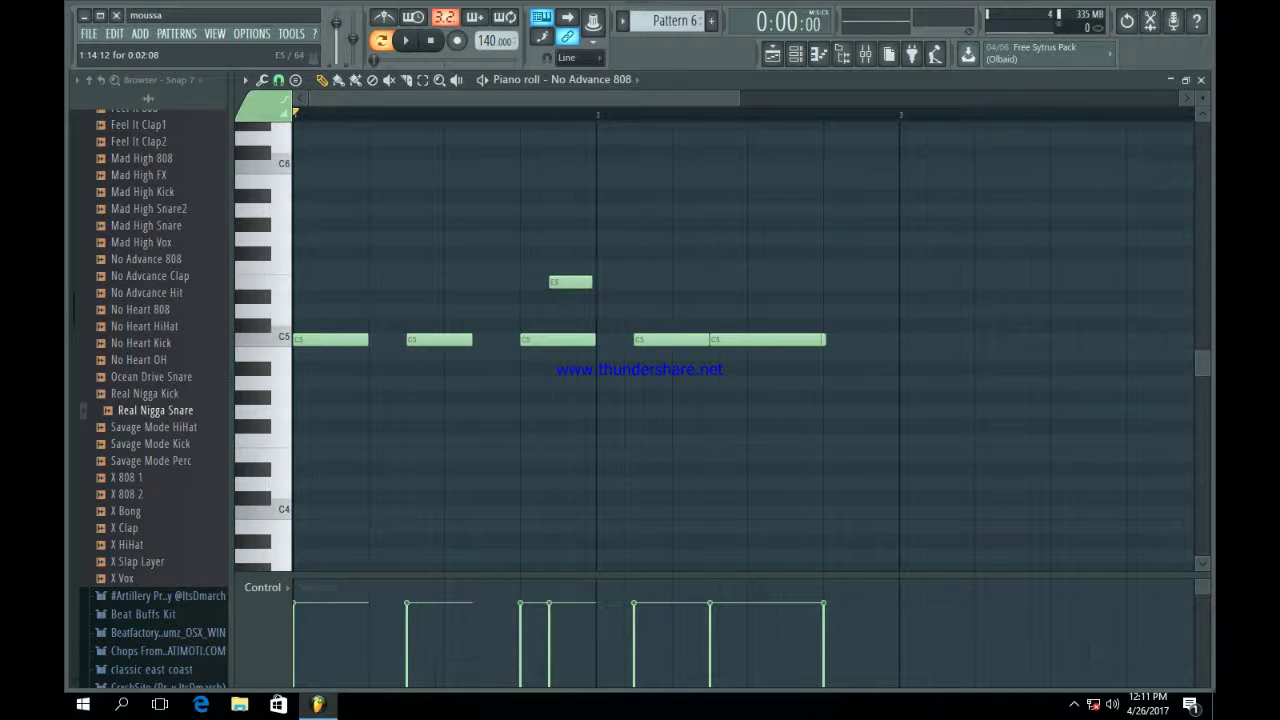
pyautogui.doubleClick(572, 282)
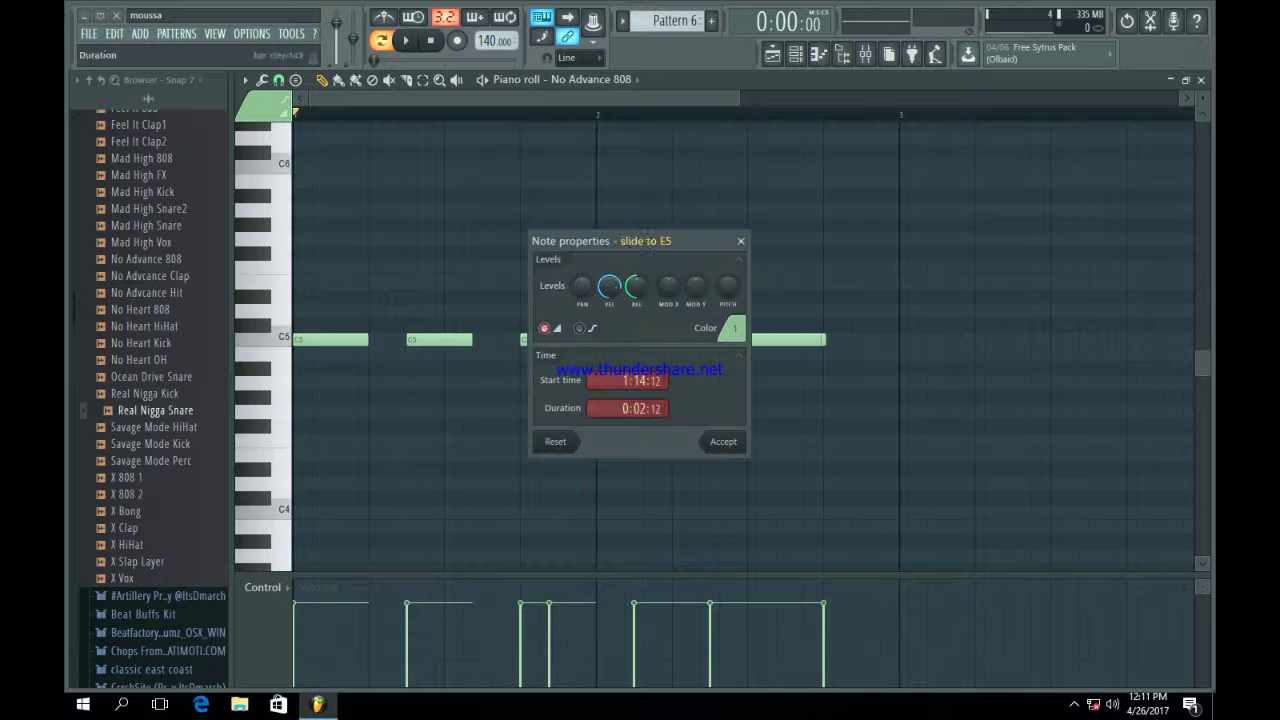
pyautogui.press('Return')
pyautogui.press('space')
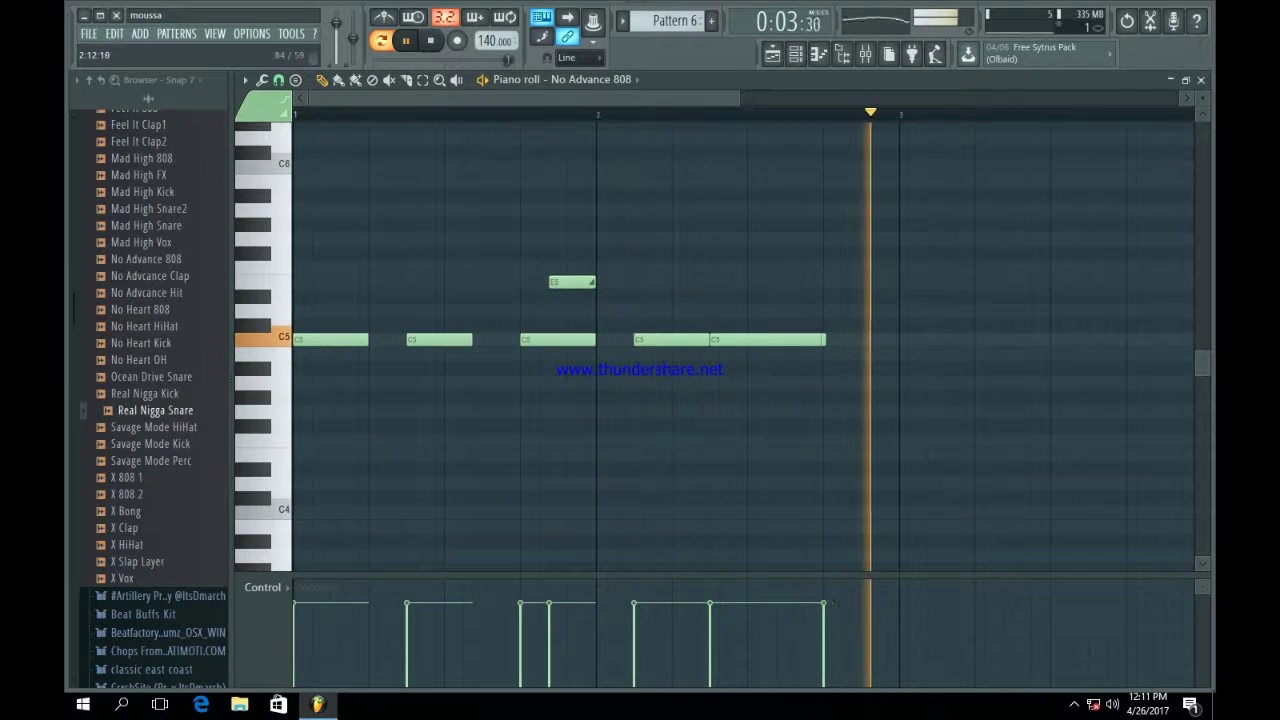
# - Extend the last C5 note to the end of bar 2 and add a B4 slide note at 2:14:12 lasting 0:02:12
pyautogui.moveTo(825, 340); pyautogui.dragTo(853, 354)
pyautogui.press('space')
pyautogui.click(866, 354)
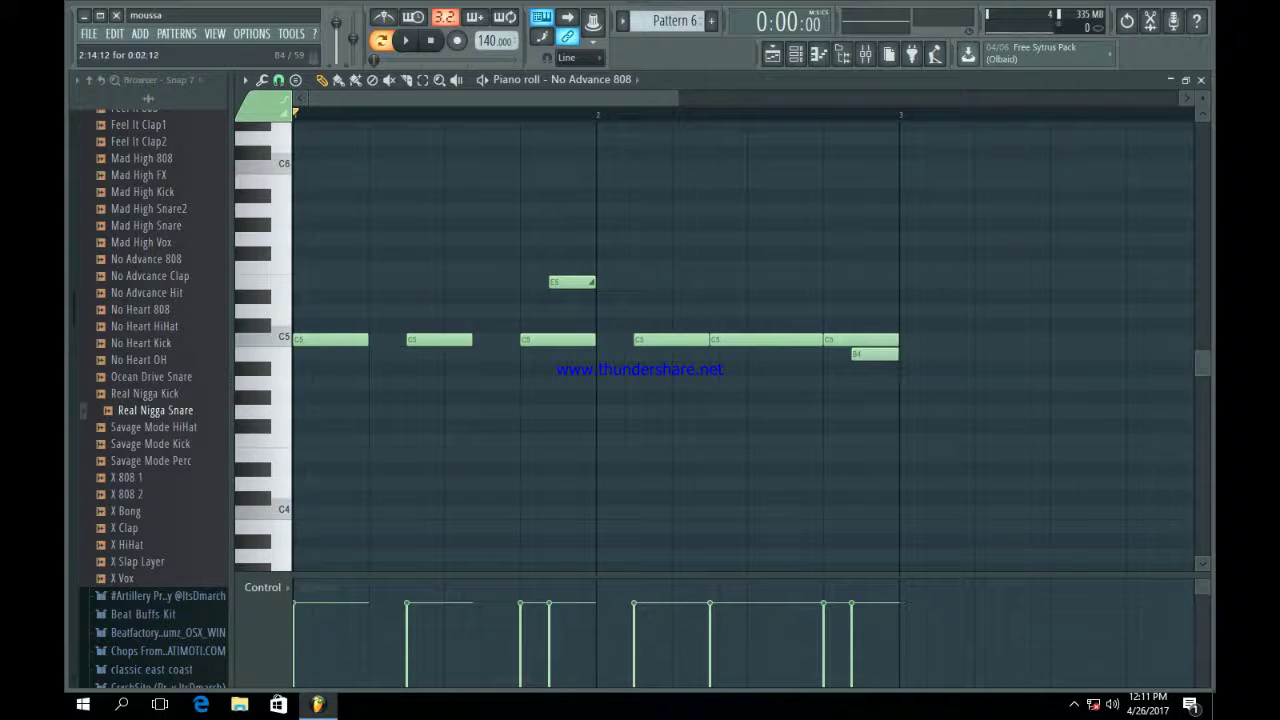
pyautogui.doubleClick(860, 354)
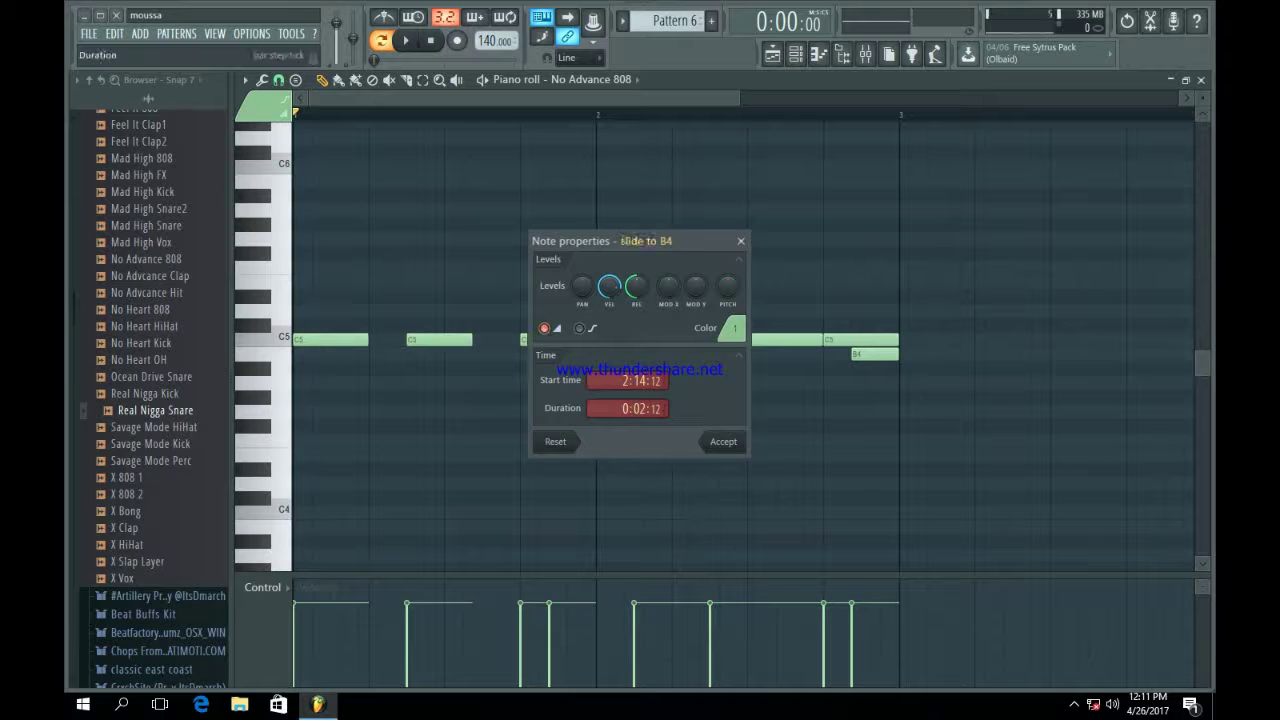
pyautogui.click(723, 442)
# - Shorten the fifth C5 note to about 2 steps and play the pattern
pyautogui.moveTo(843, 340); pyautogui.dragTo(750, 342)
pyautogui.press('space')
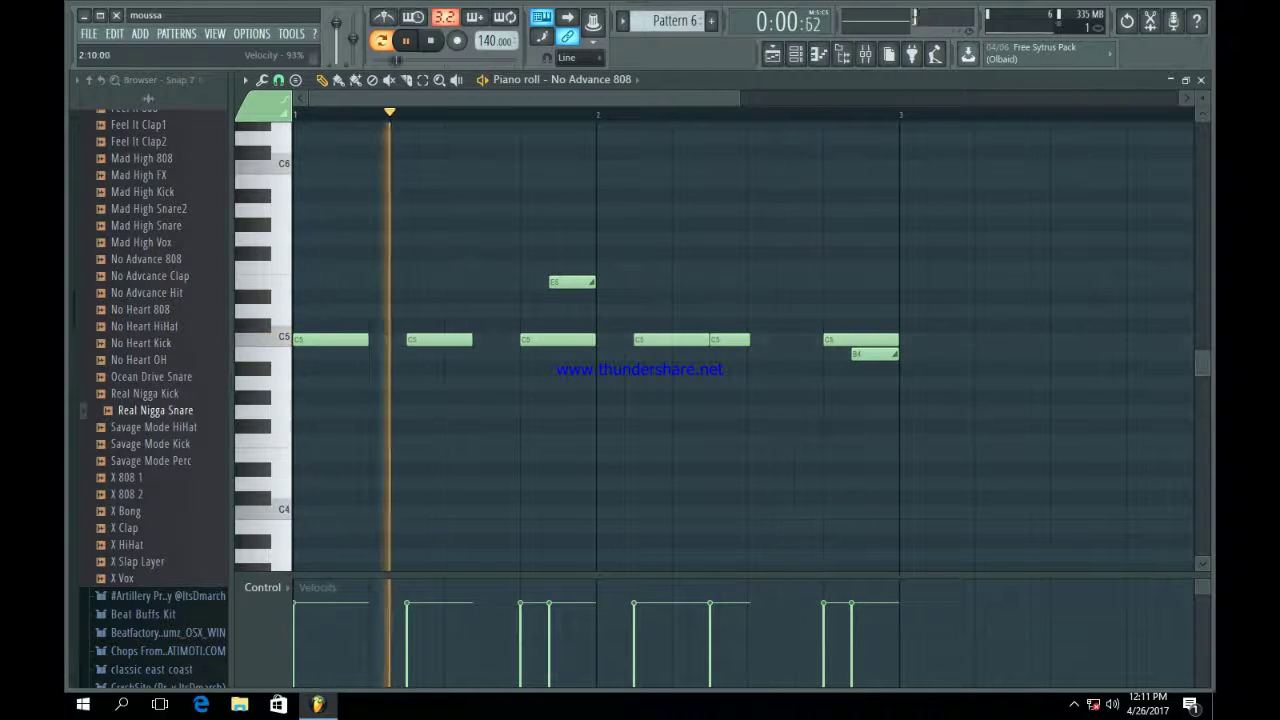
# - Enlarge the velocity lane and raise the velocities of all No Advance 808 notes slightly, to varied levels
pyautogui.moveTo(312, 575); pyautogui.dragTo(312, 334)
pyautogui.click(298, 378)
pyautogui.click(407, 384)
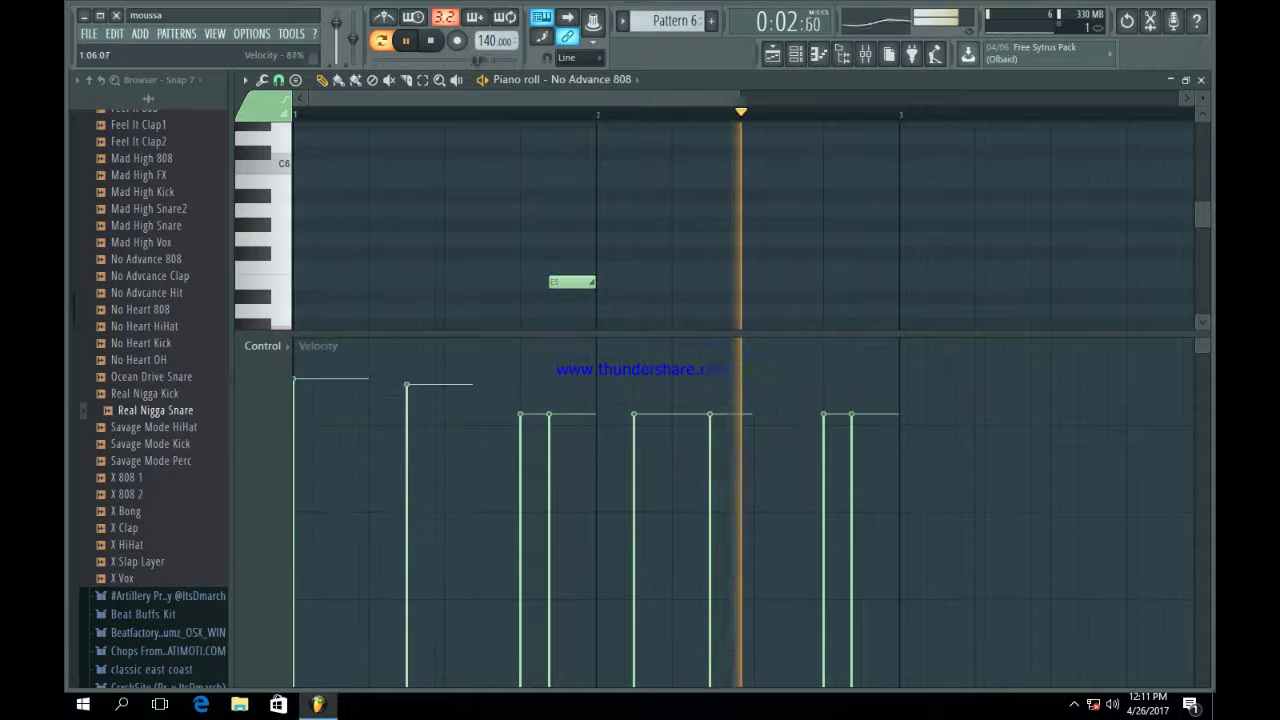
pyautogui.click(549, 396)
pyautogui.click(634, 381)
pyautogui.click(824, 398)
pyautogui.click(852, 406)
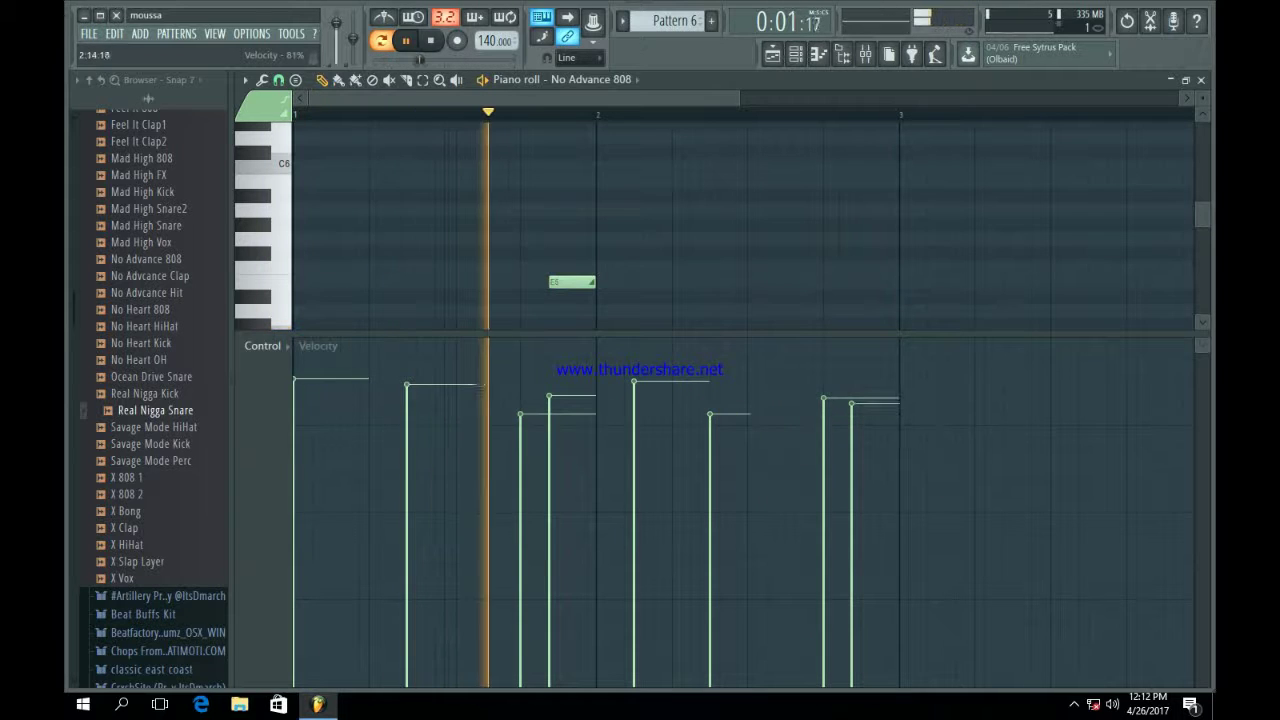
pyautogui.click(710, 396)
pyautogui.click(520, 396)
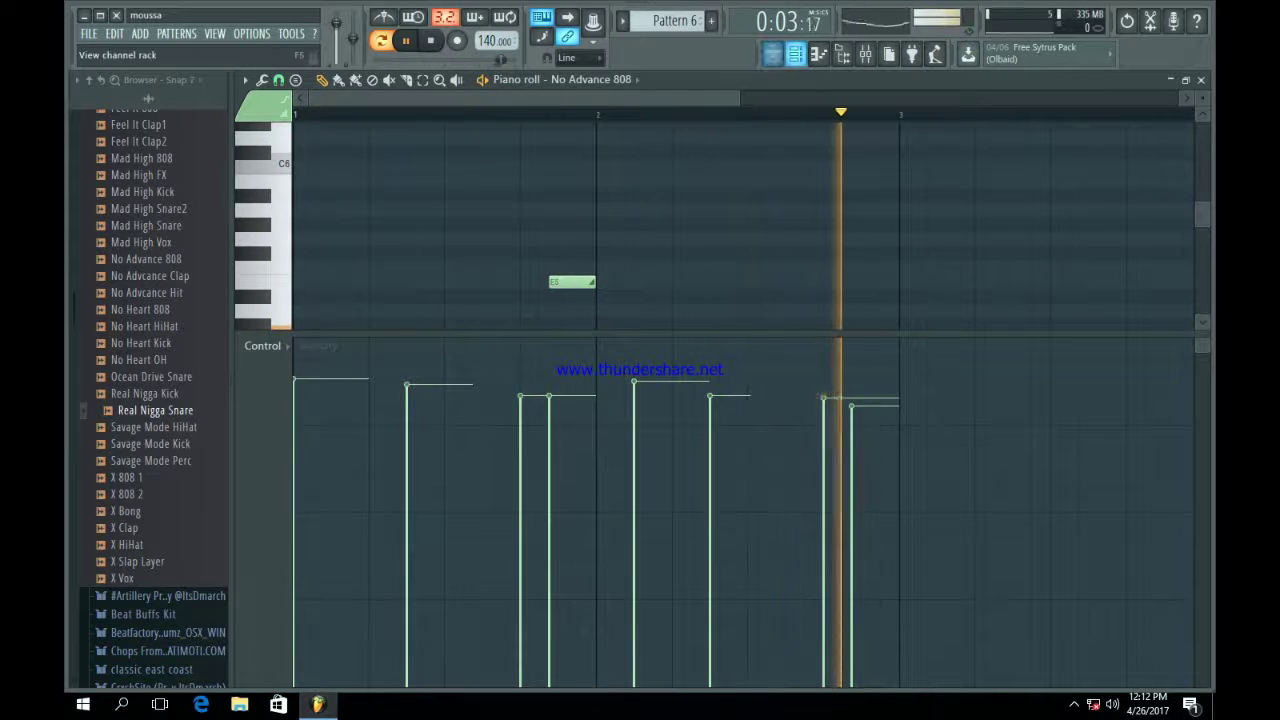
# - Return to the playlist, bring up the channel rack, move it aside and stop playback
pyautogui.click(772, 54)
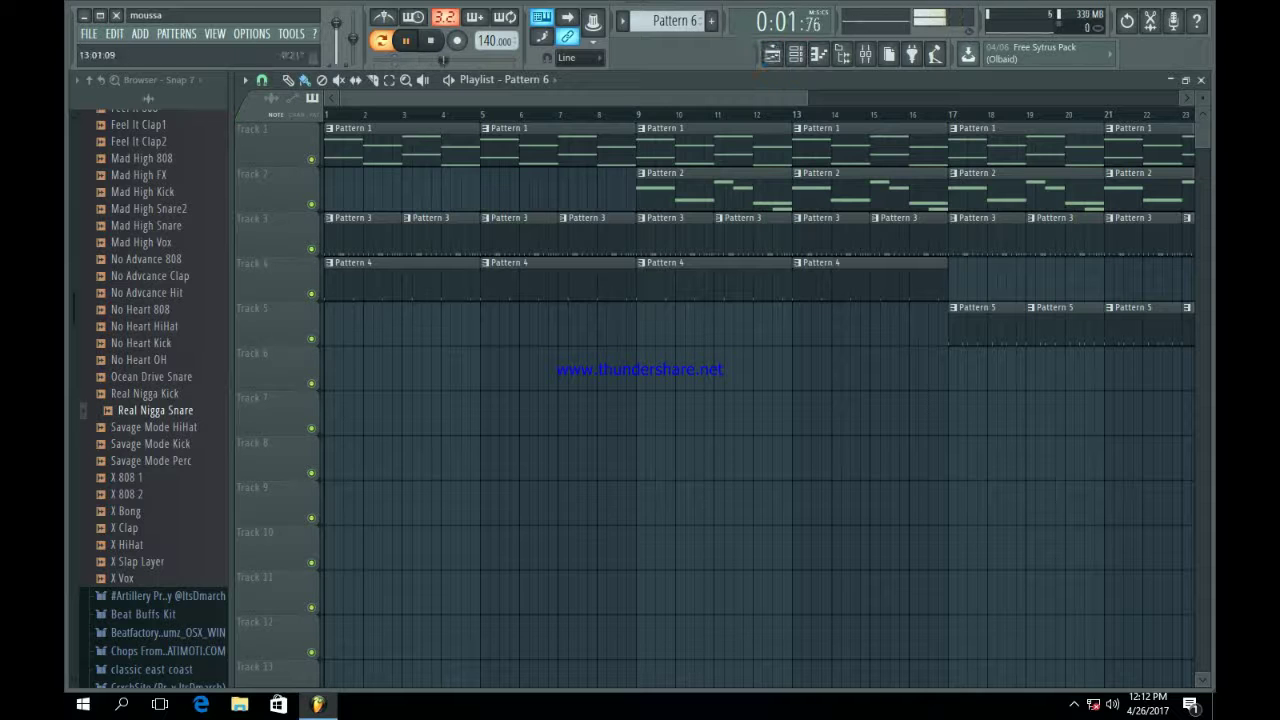
pyautogui.moveTo(806, 98); pyautogui.dragTo(1112, 98)
pyautogui.click(796, 54)
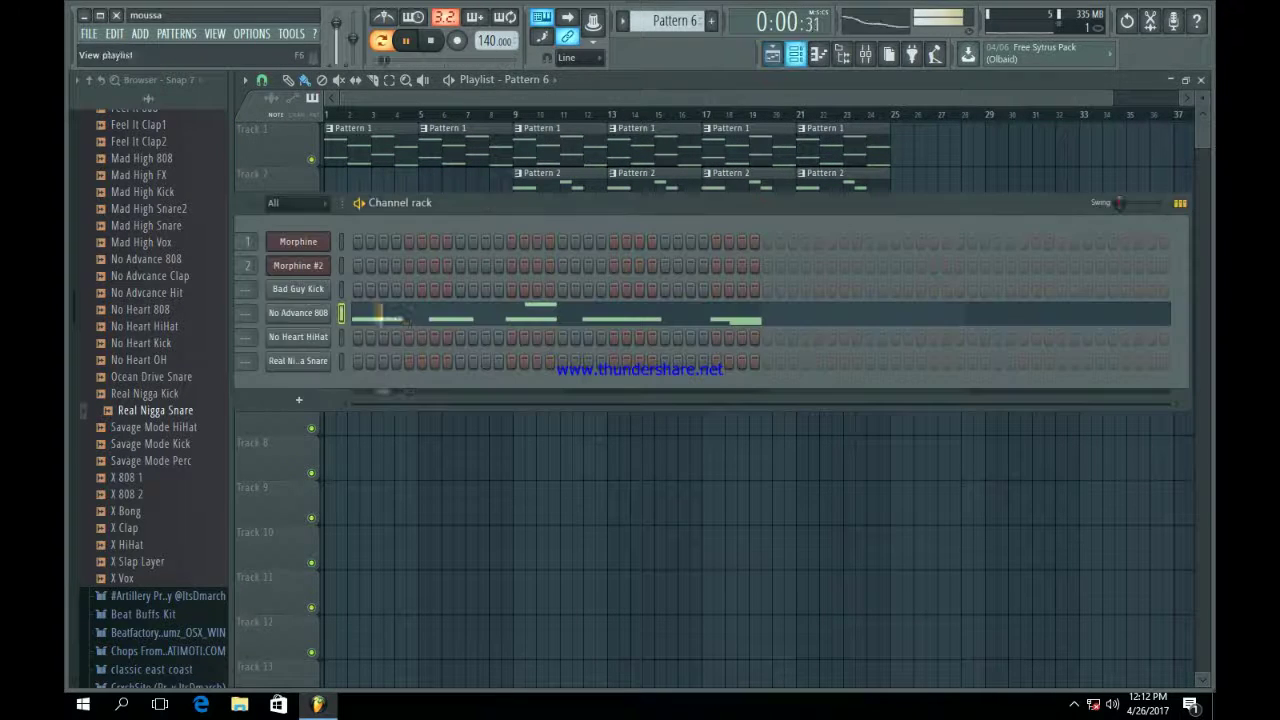
pyautogui.moveTo(665, 202); pyautogui.dragTo(793, 203)
pyautogui.press('space')
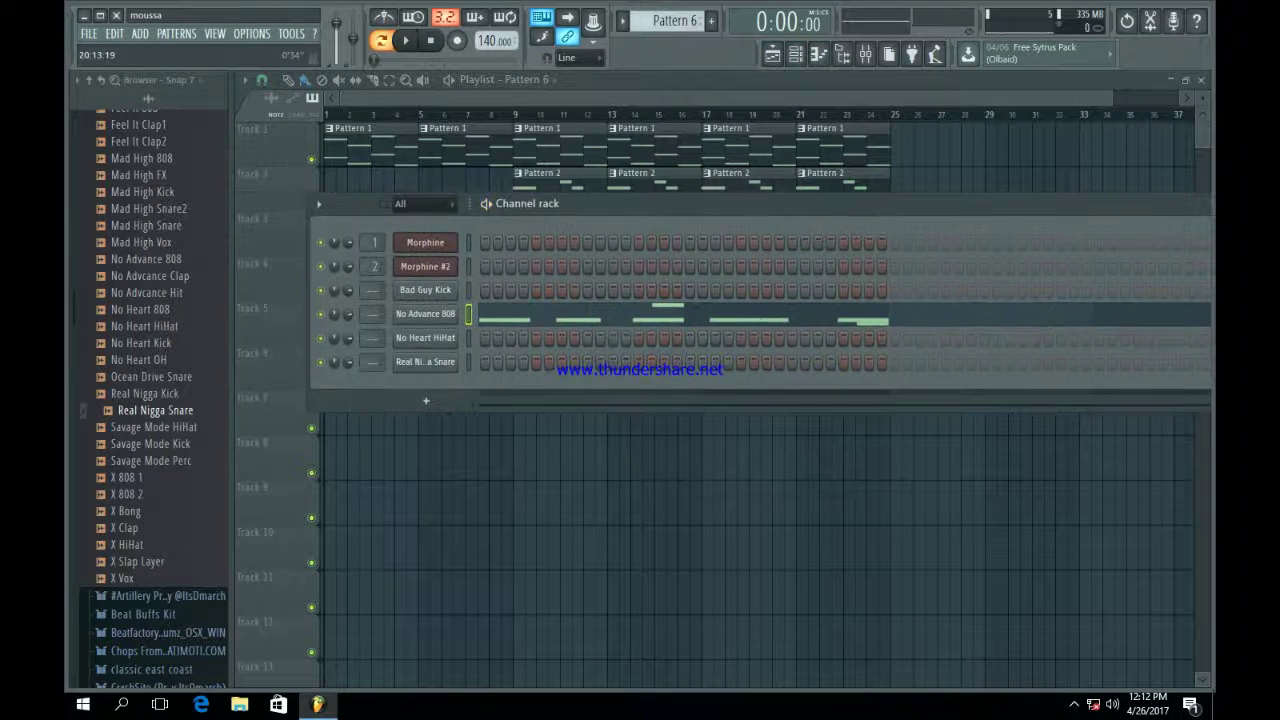
# - Load Fruity Stereo Shaper into effect slot 2 of the Morphine #2 mixer track
pyautogui.click(866, 54)
pyautogui.click(299, 230)
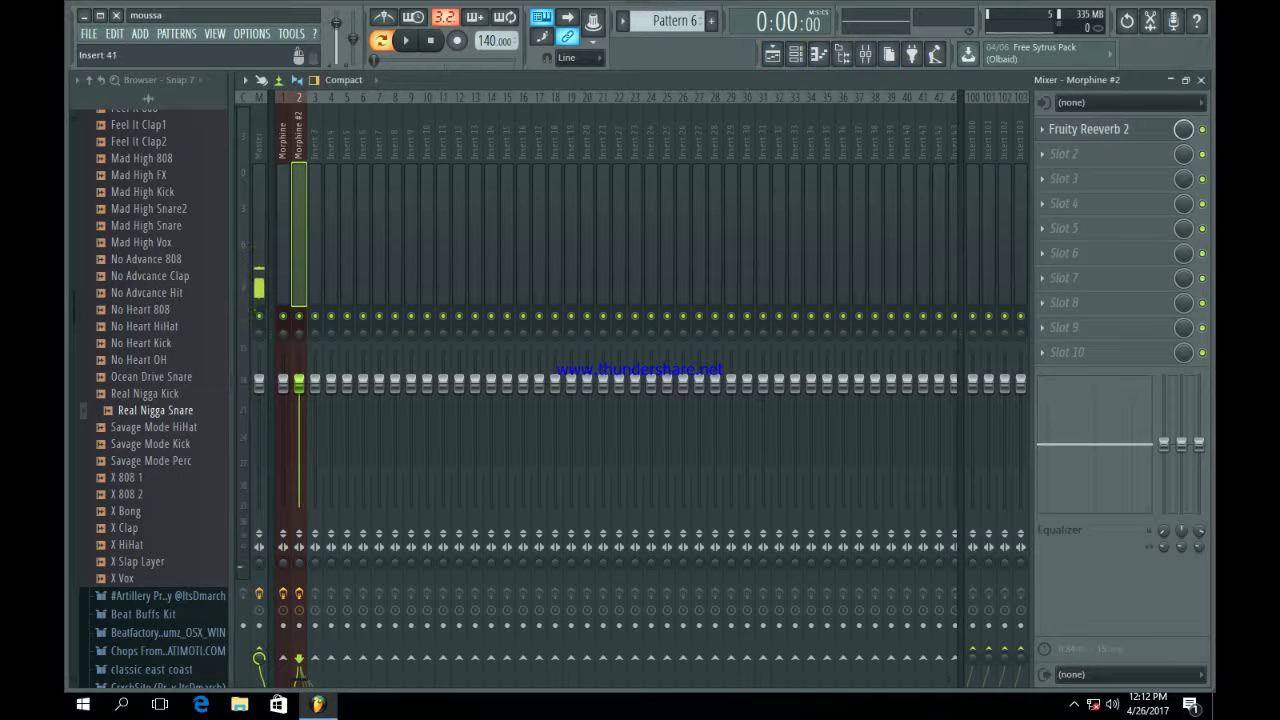
pyautogui.click(1042, 153)
pyautogui.click(1150, 22)
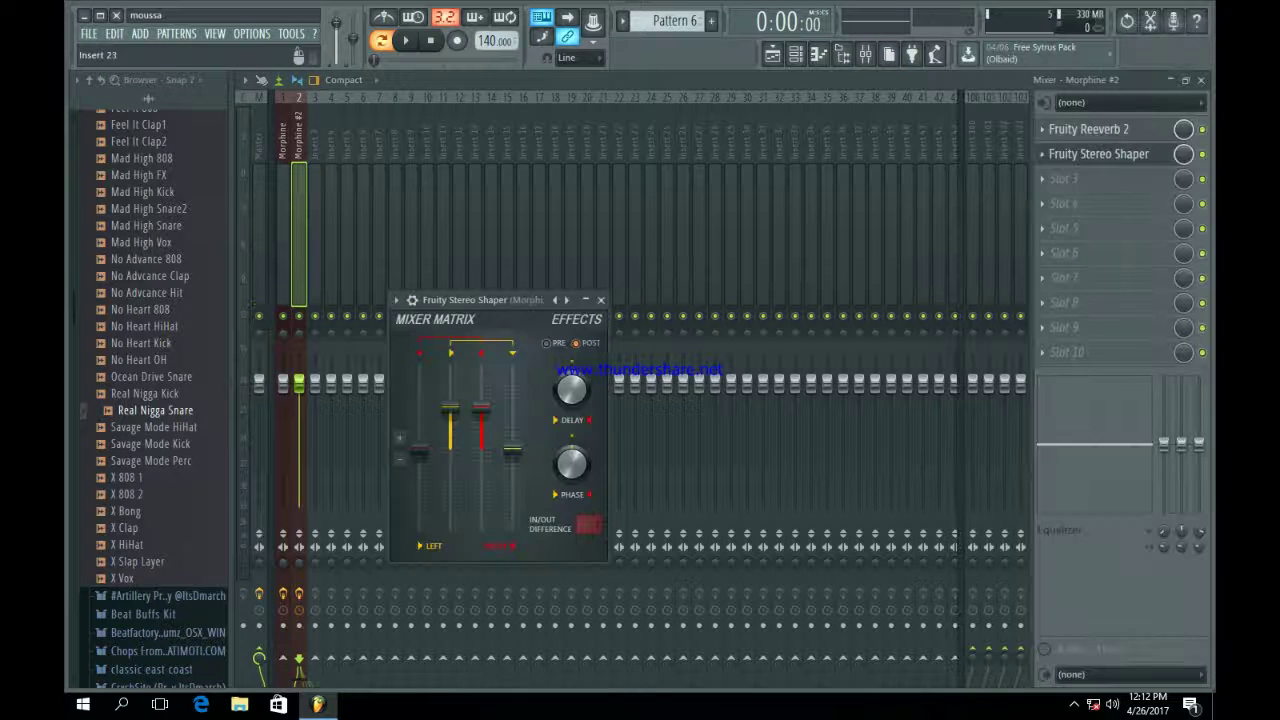
# - Switch the Fruity Stereo Shaper on Morphine #2 to another preset, close it, and lower the Morphine mixer track to about -1 dB
pyautogui.click(566, 299)
pyautogui.click(615, 366)
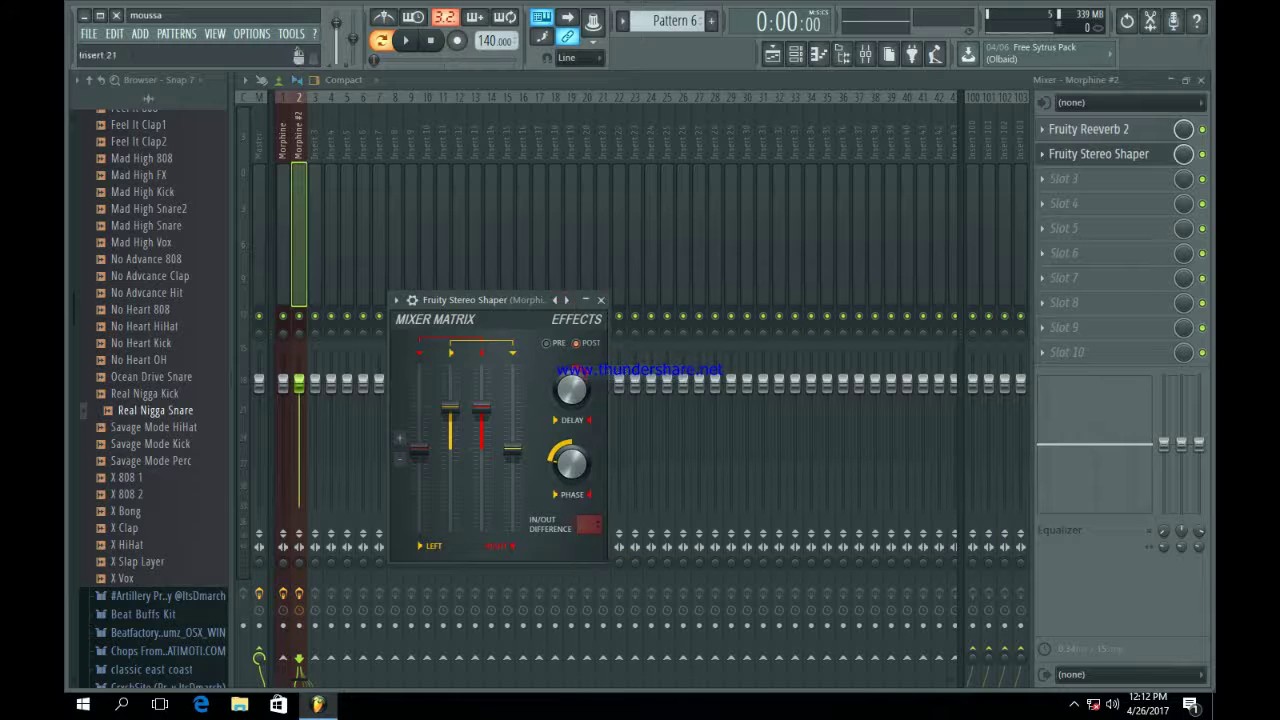
pyautogui.click(600, 299)
pyautogui.click(283, 384)
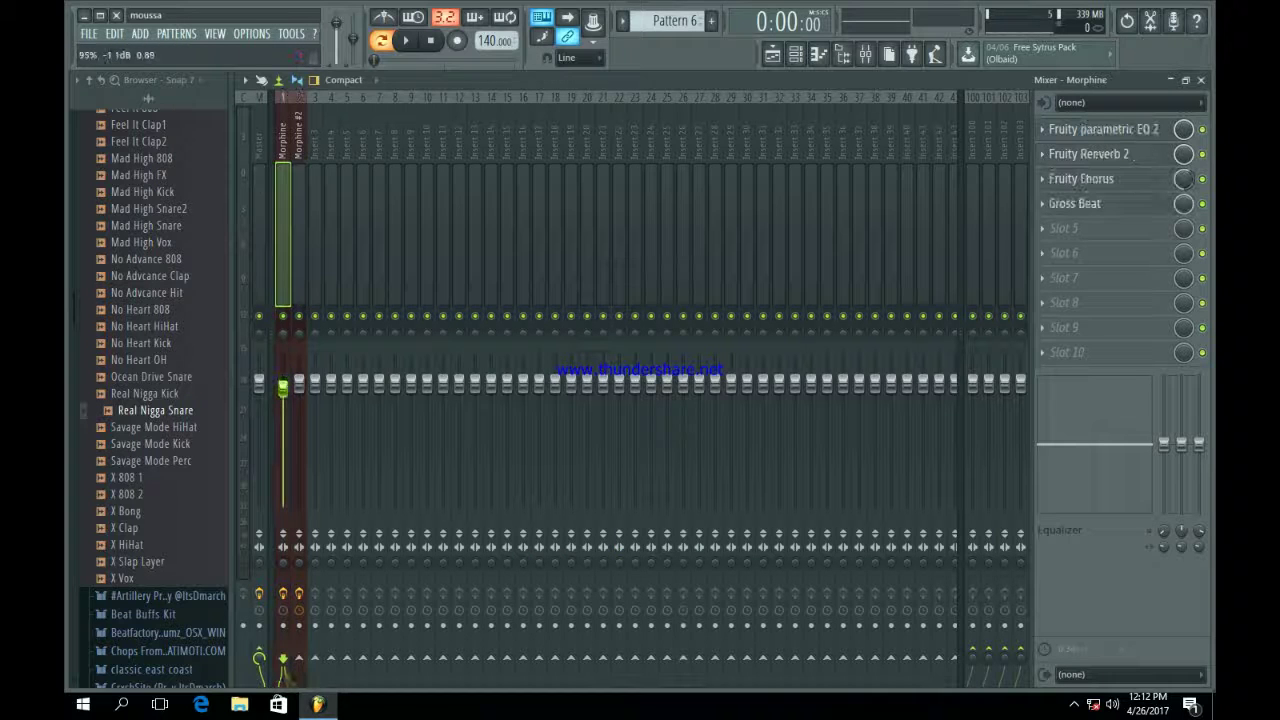
pyautogui.click(772, 54)
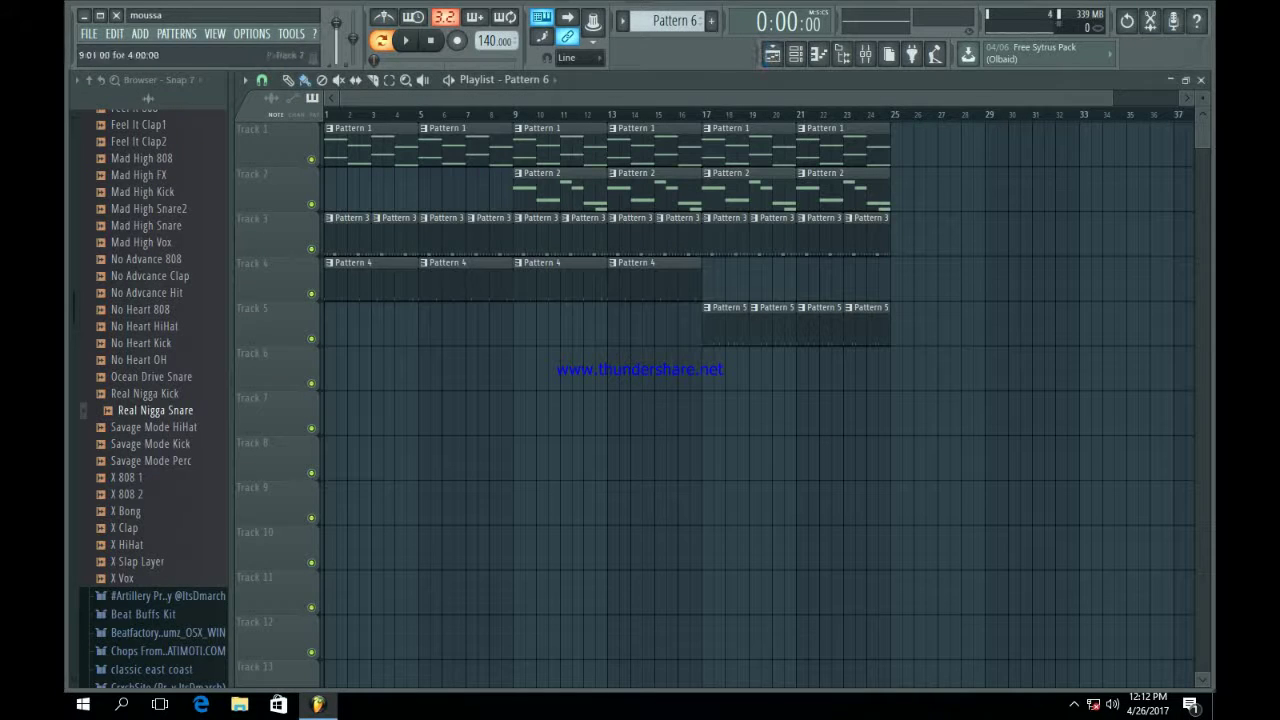
# - Audition samples in the 21 Savage Drum Kit, including Mad High Vox, No Heart HiHat, No Heart Kick and No Heart OH
pyautogui.scroll(2, 150, 343)
pyautogui.scroll(2, 150, 400)
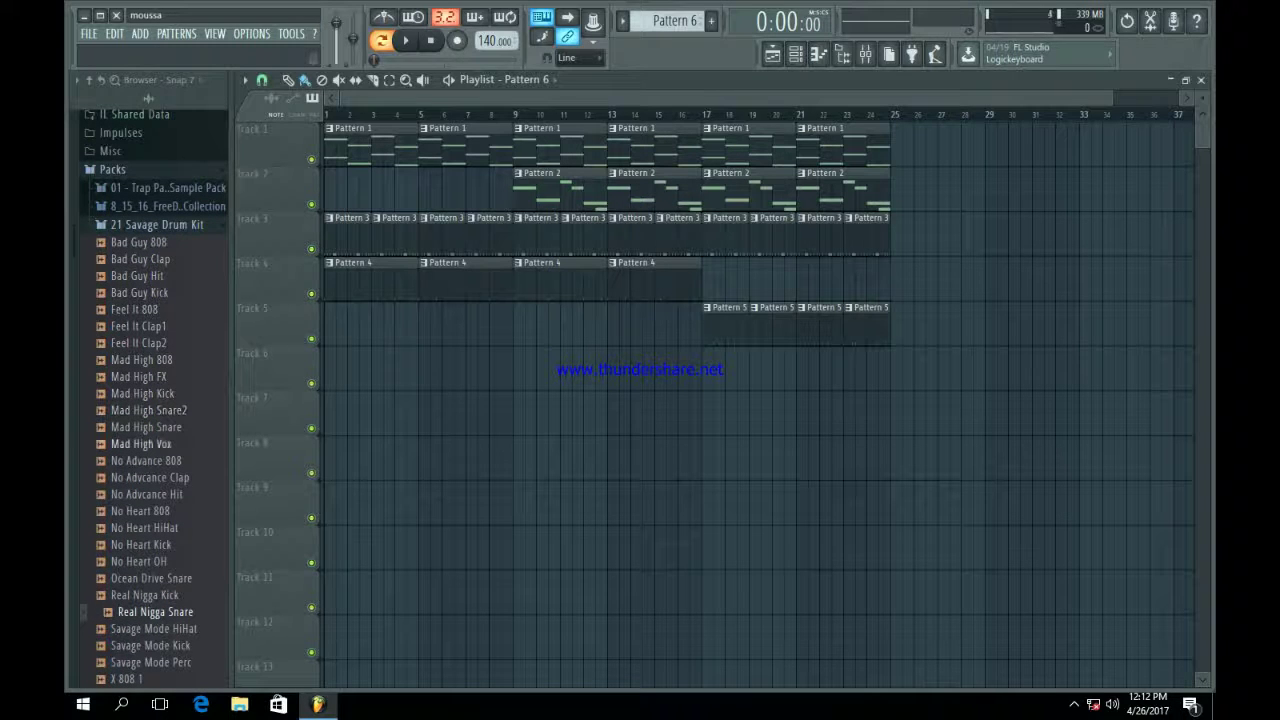
pyautogui.click(141, 444)
pyautogui.scroll(-4, 141, 440)
pyautogui.click(145, 327)
pyautogui.click(145, 343)
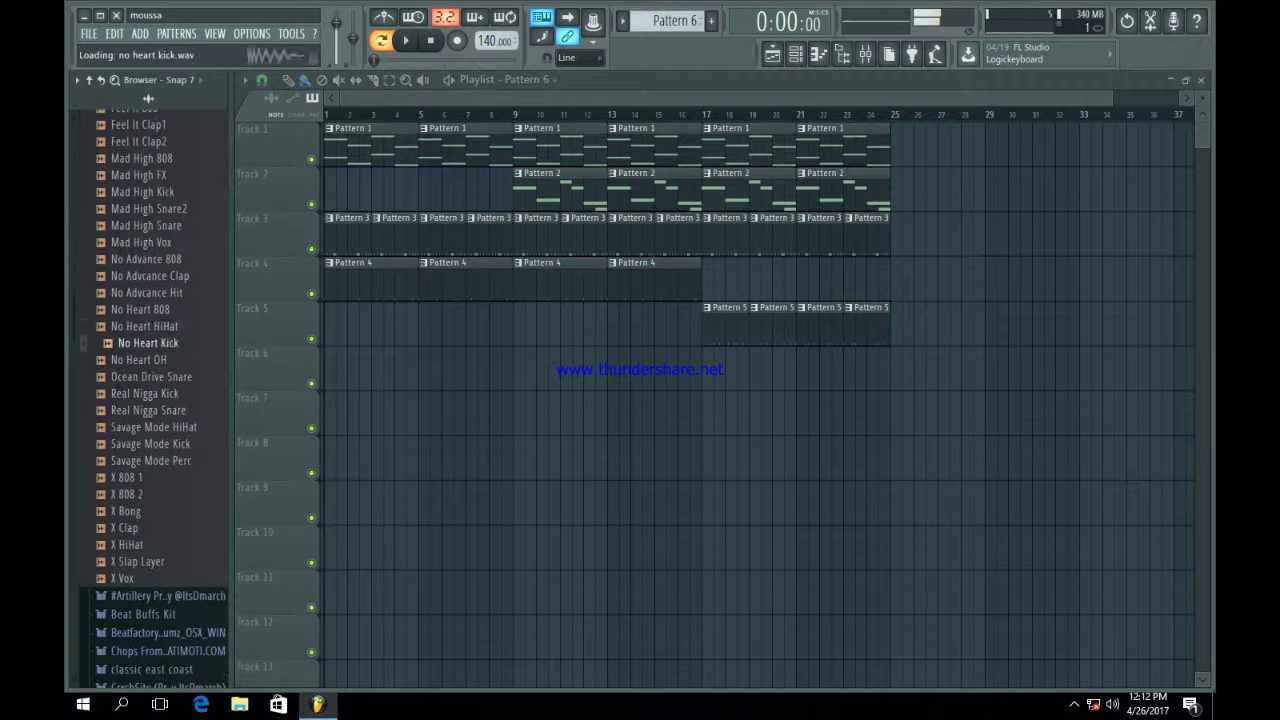
pyautogui.click(140, 360)
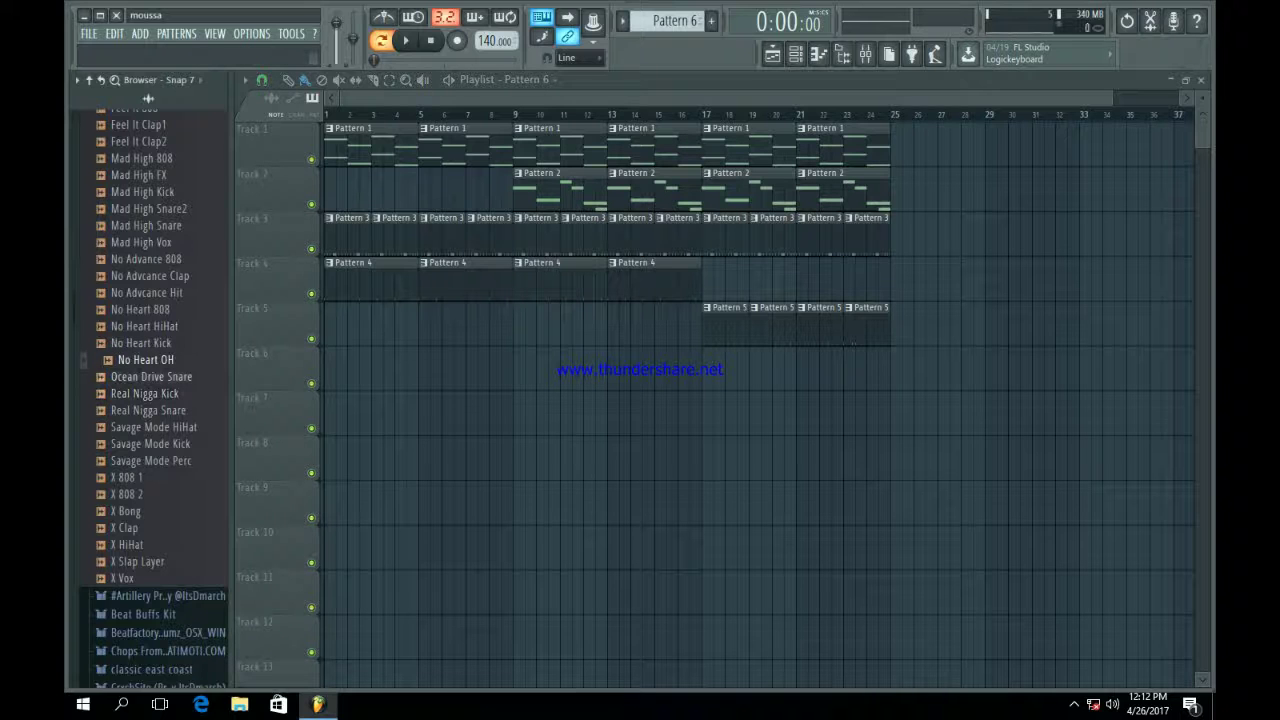
pyautogui.click(145, 360)
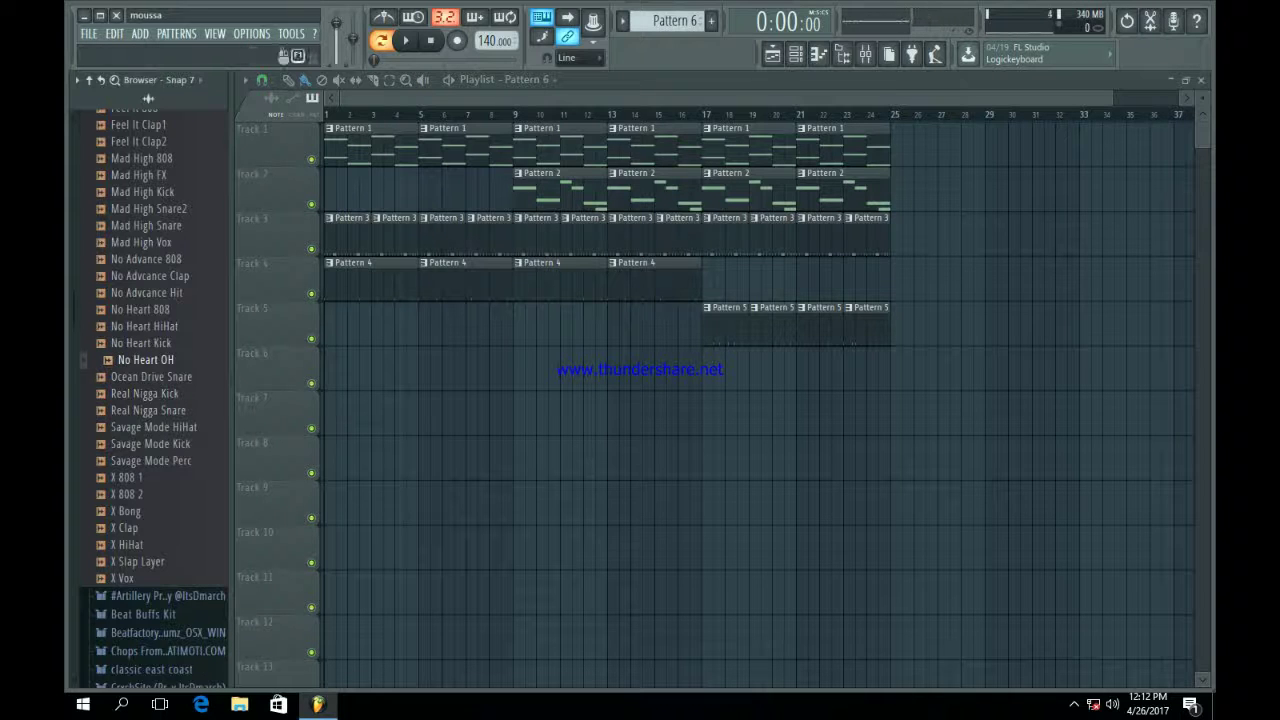
# - Switch the channel rack to Pattern 3 and add the No Heart OH sample as a new channel
pyautogui.click(795, 55)
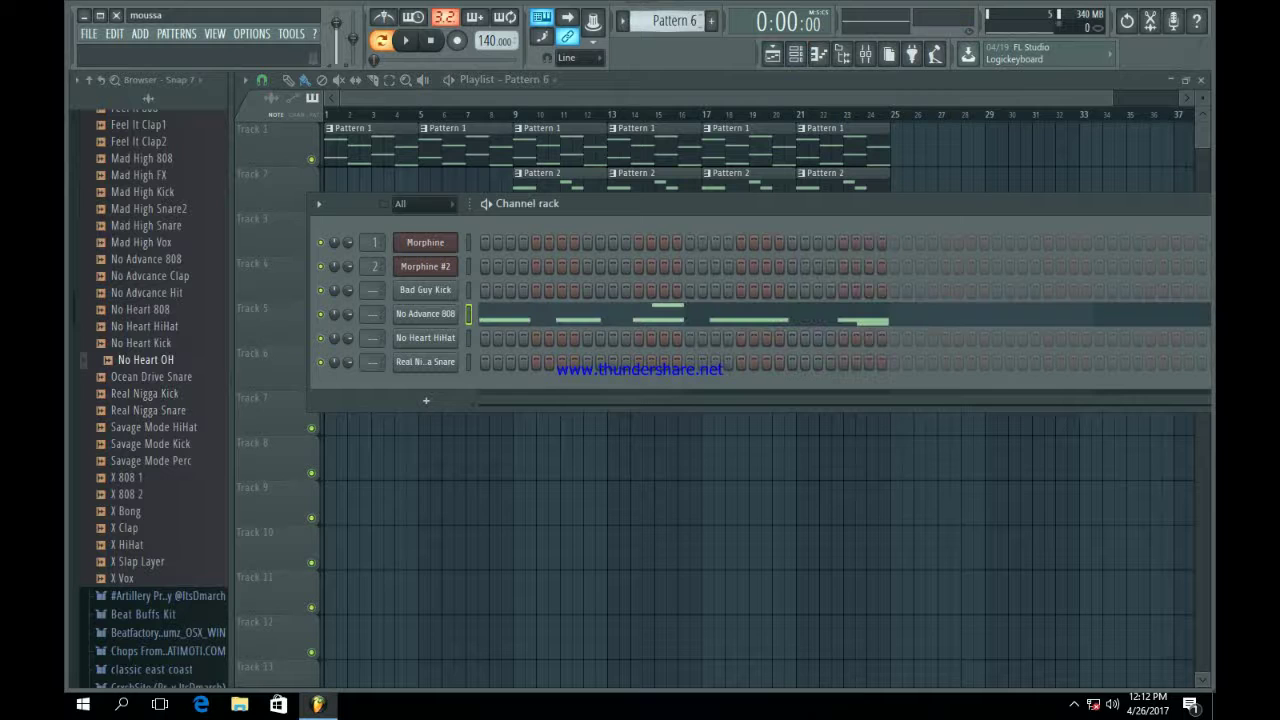
pyautogui.scroll(1, 675, 21)
pyautogui.scroll(-2, 675, 21)
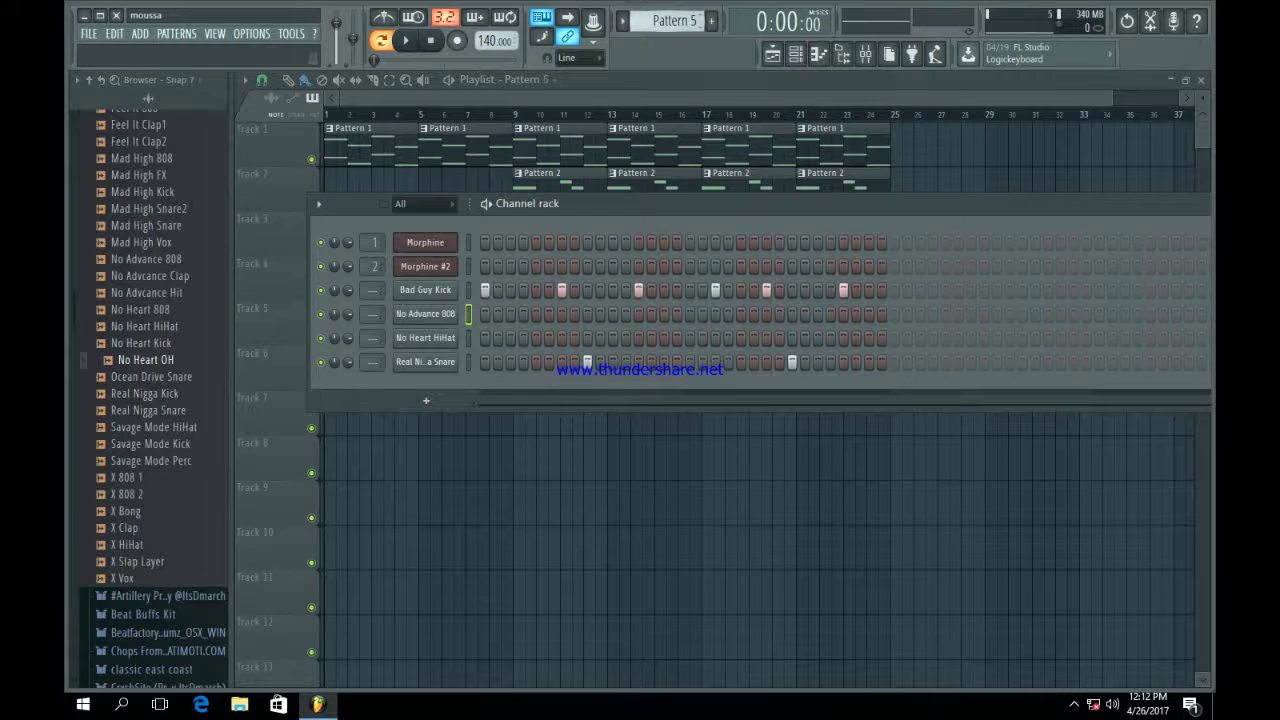
pyautogui.scroll(-2, 675, 21)
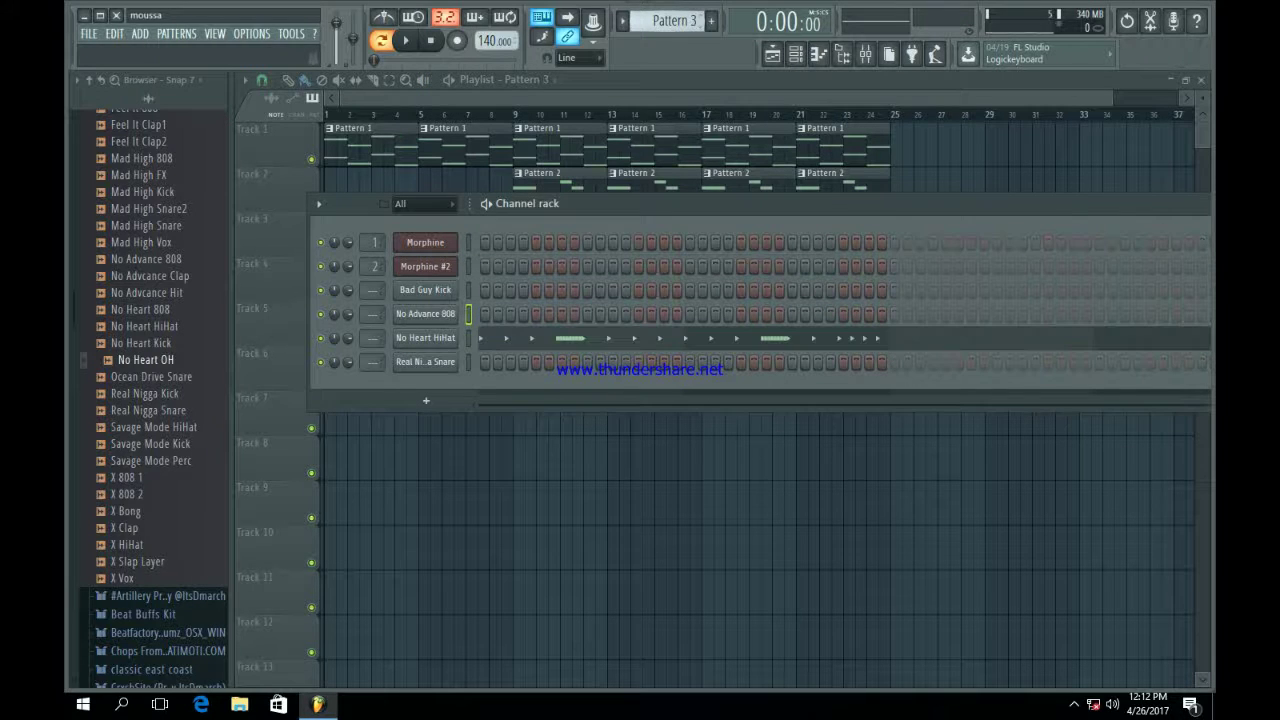
pyautogui.moveTo(145, 359); pyautogui.dragTo(430, 418)
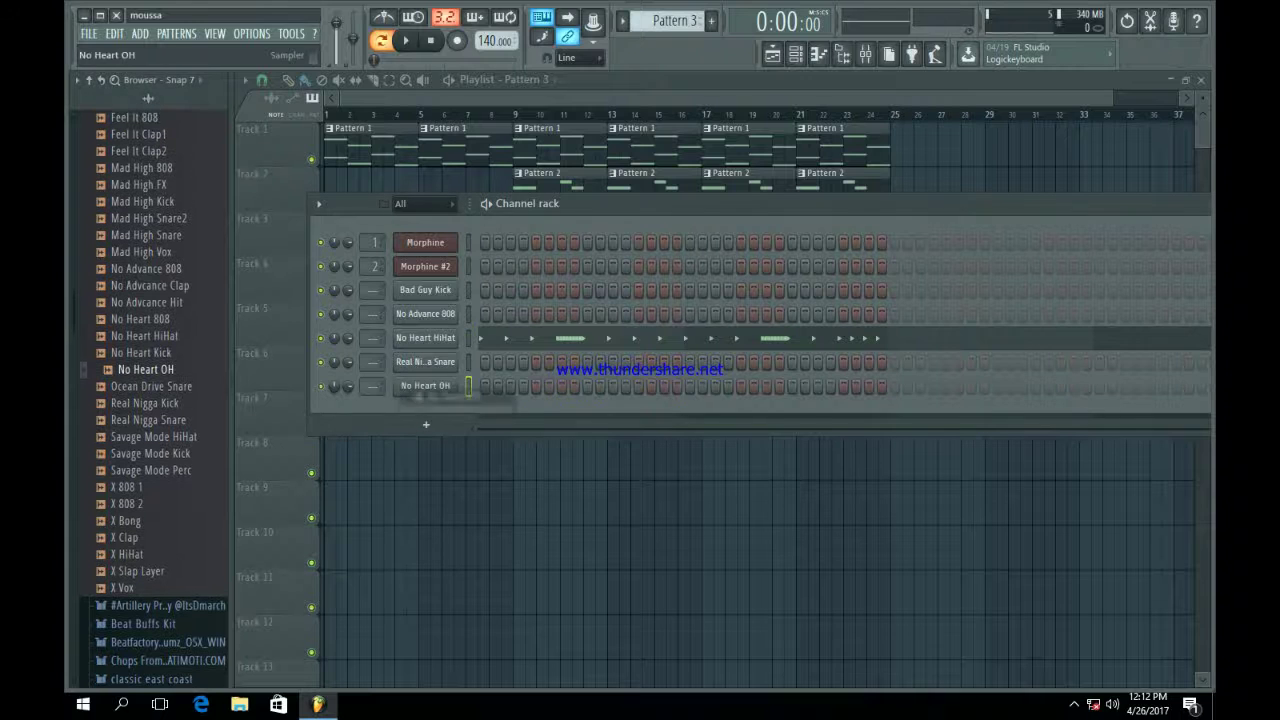
# - Set No Heart OH's stretch mode to Resample, enable its volume envelope, and cut the hold, sustain and release to minimum
pyautogui.click(704, 302)
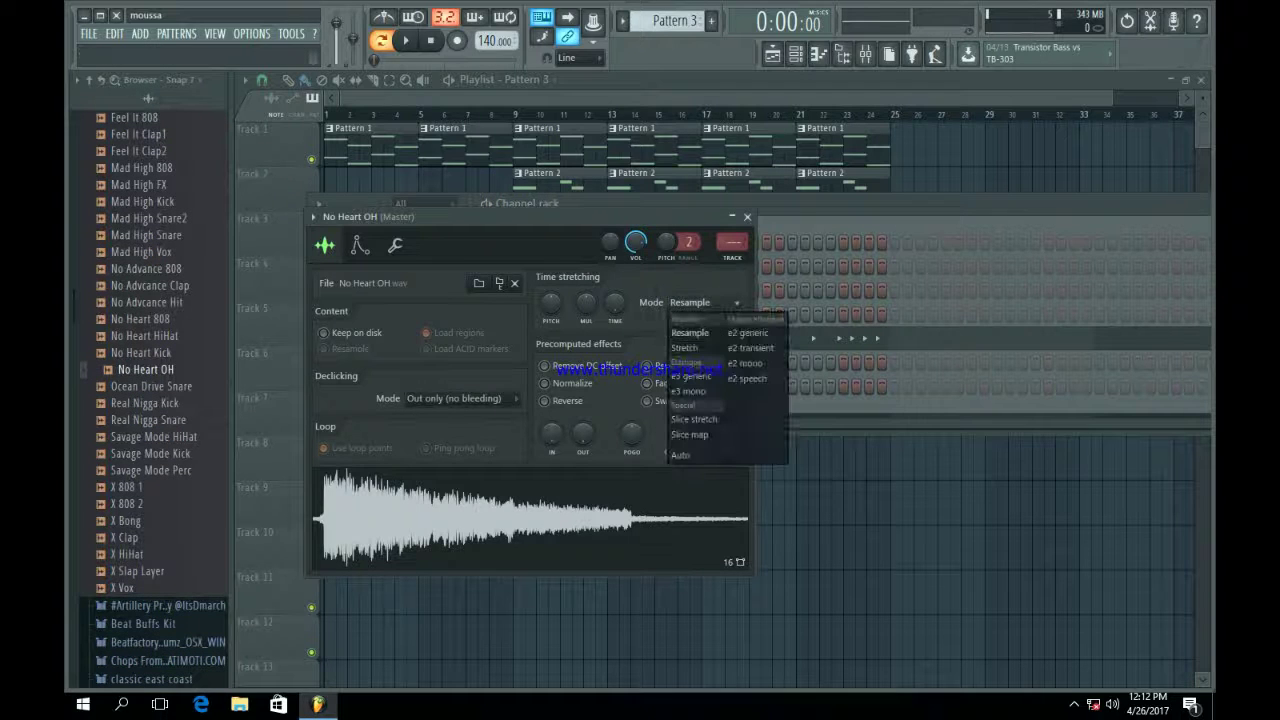
pyautogui.click(695, 334)
pyautogui.click(360, 245)
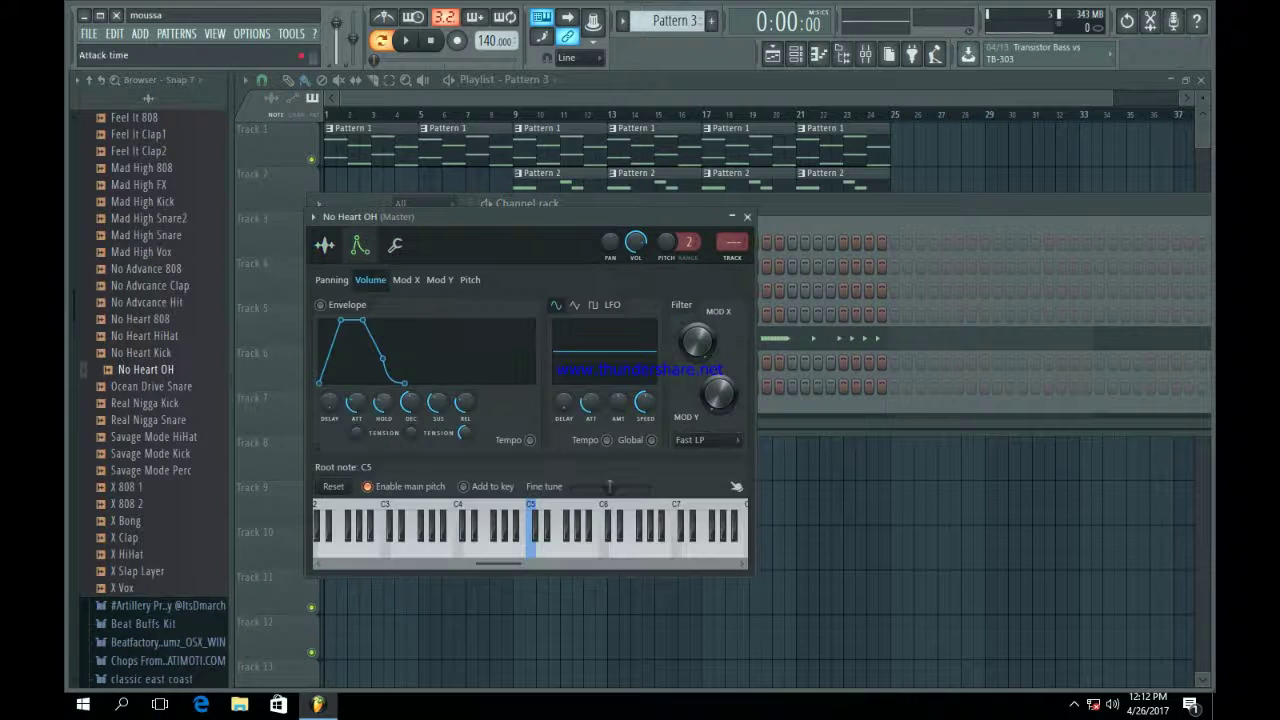
pyautogui.click(320, 304)
pyautogui.press('space')
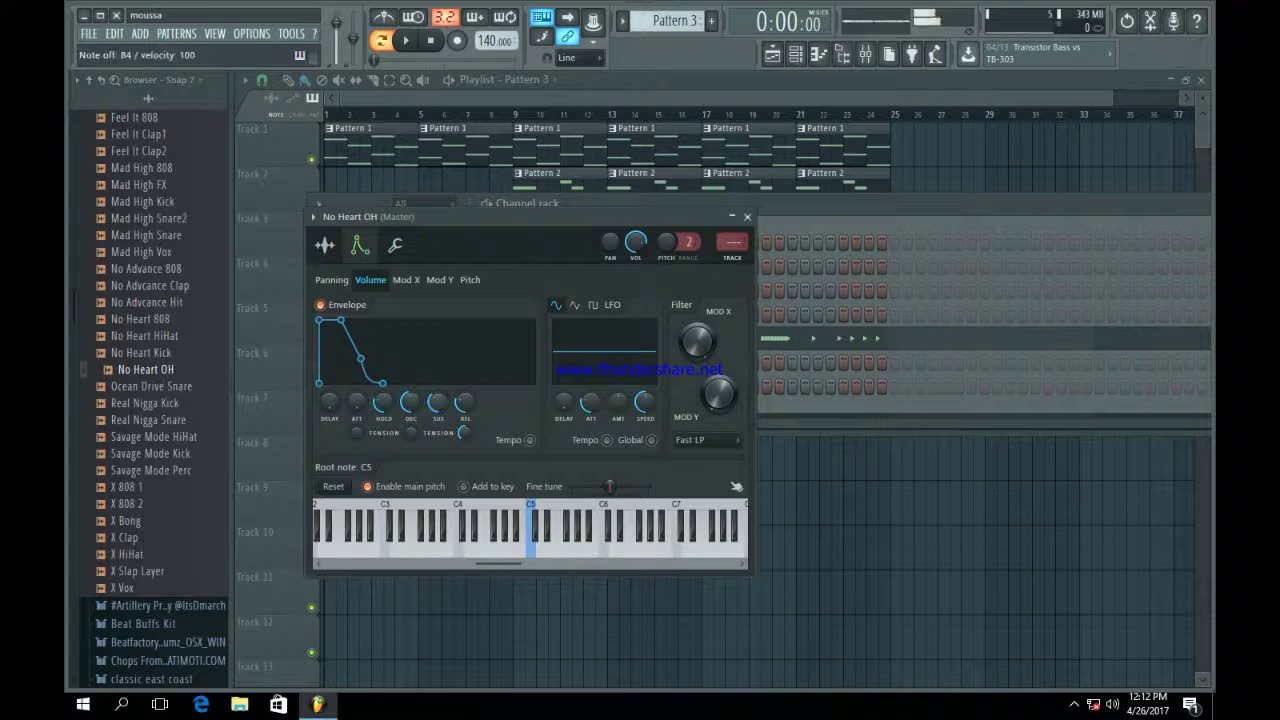
pyautogui.press('q')
pyautogui.moveTo(465, 402); pyautogui.dragTo(465, 440)
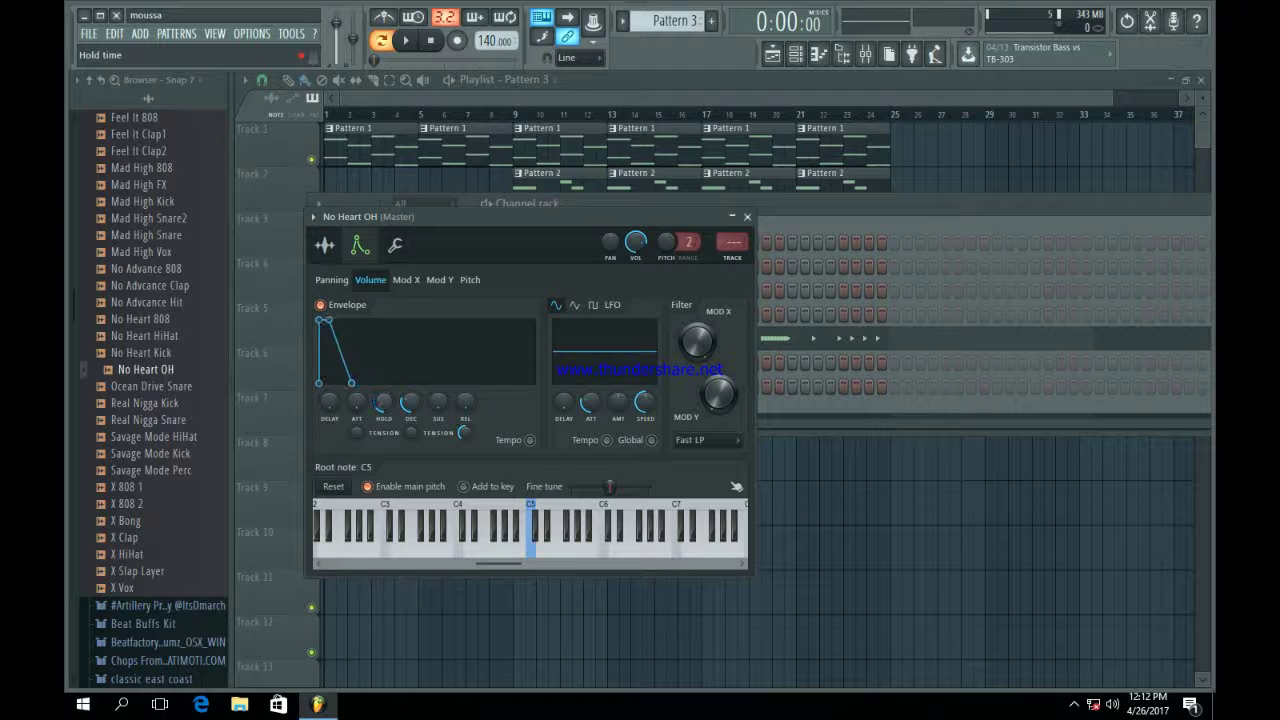
pyautogui.moveTo(383, 402); pyautogui.dragTo(411, 397)
pyautogui.press('q')
pyautogui.press('m')
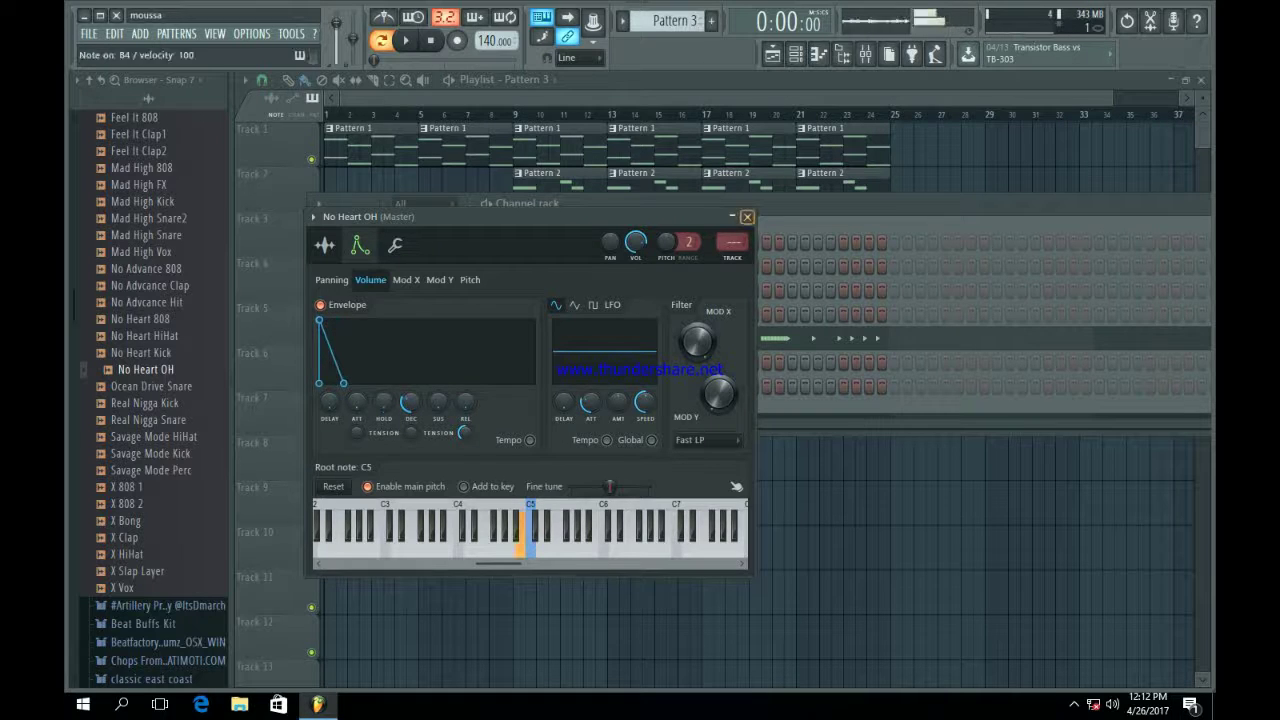
pyautogui.click(747, 217)
# - Place No Heart OH hits on steps 9 and 17 of Pattern 3, play the pattern, and hide the channel rack
pyautogui.press('space')
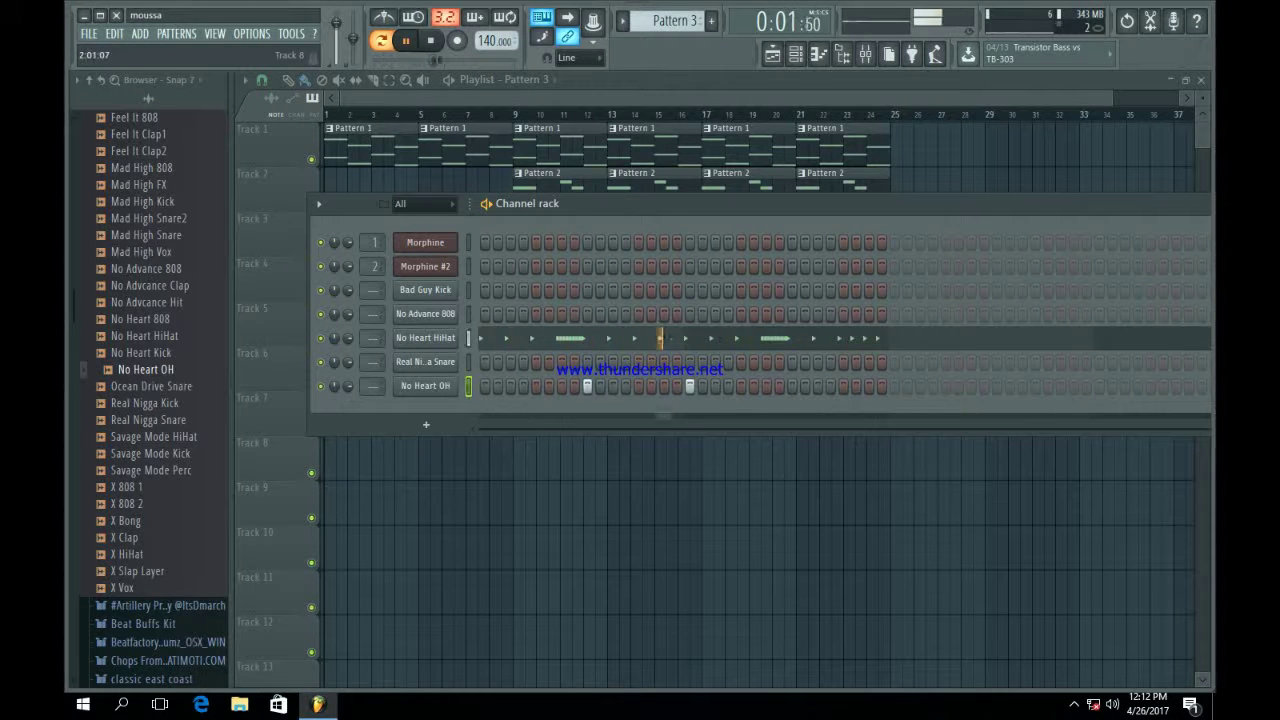
pyautogui.press('space')
pyautogui.press('F6')
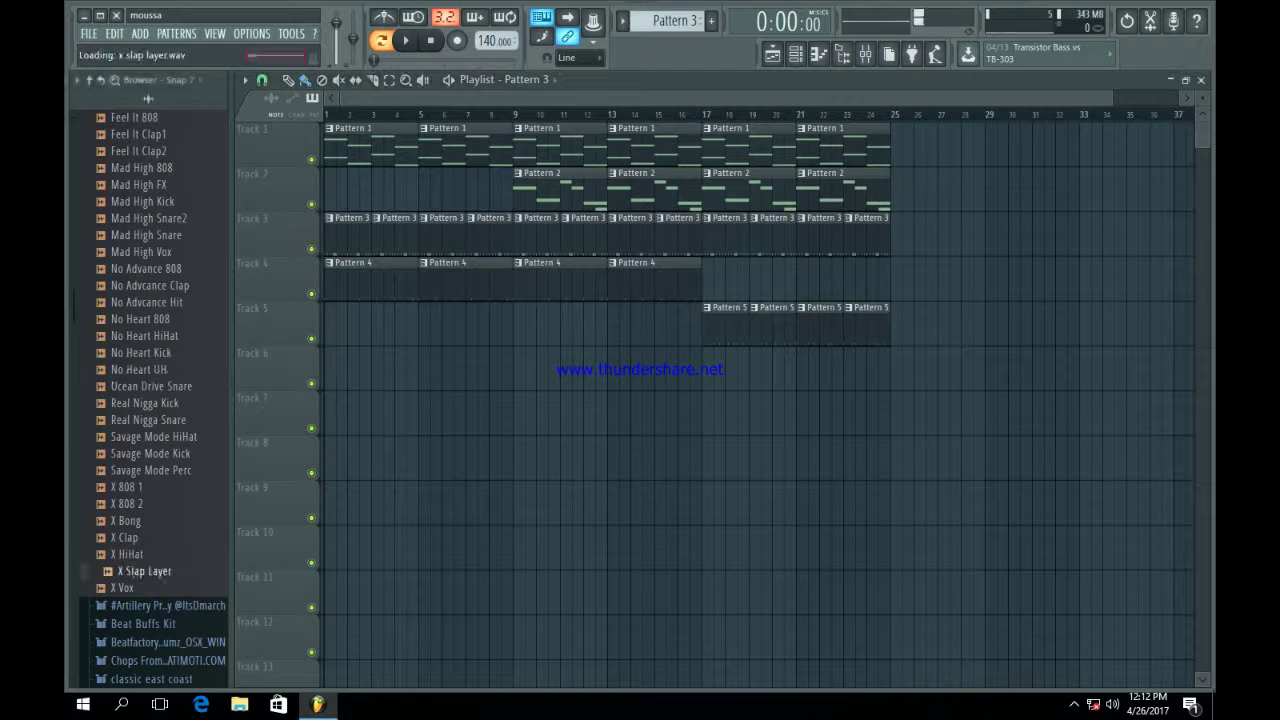
# - Audition more 21 Savage Drum Kit samples, including the Savage Mode Perc and HiHat, Feel It Clap2, and the Bad Guy sounds
pyautogui.click(151, 470)
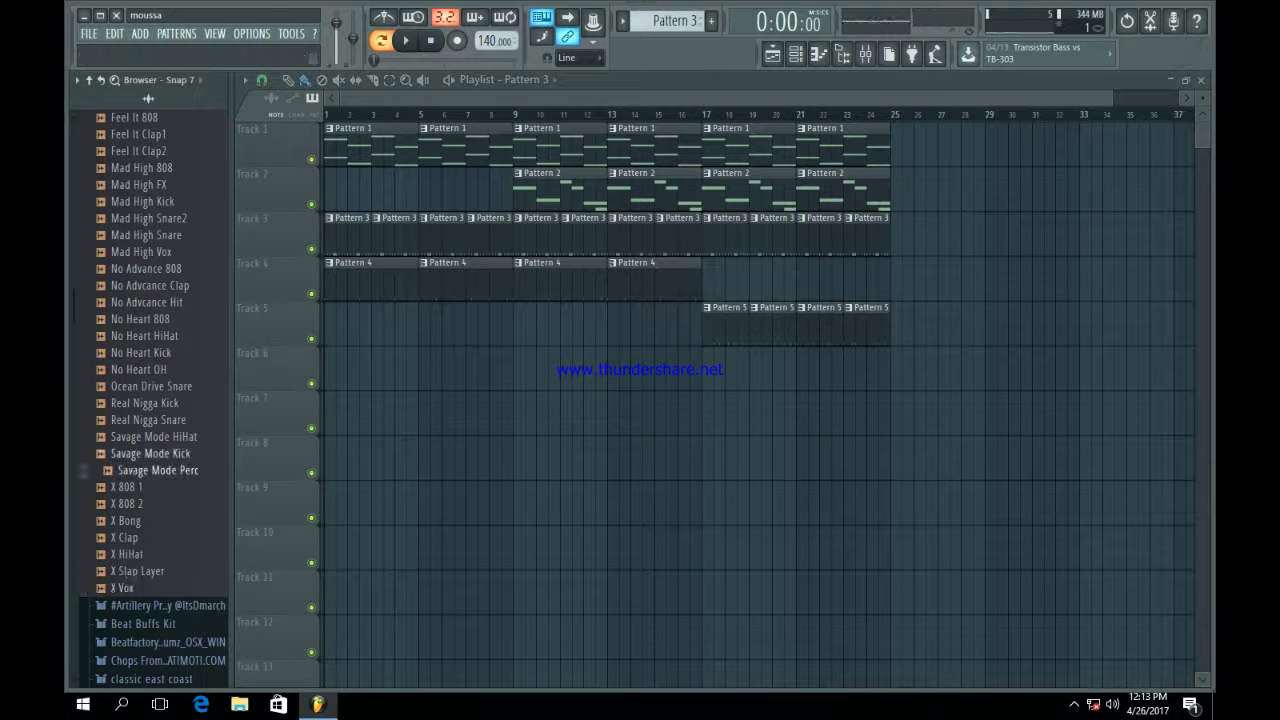
pyautogui.click(154, 437)
pyautogui.click(149, 201)
pyautogui.click(139, 151)
pyautogui.scroll(4, 139, 151)
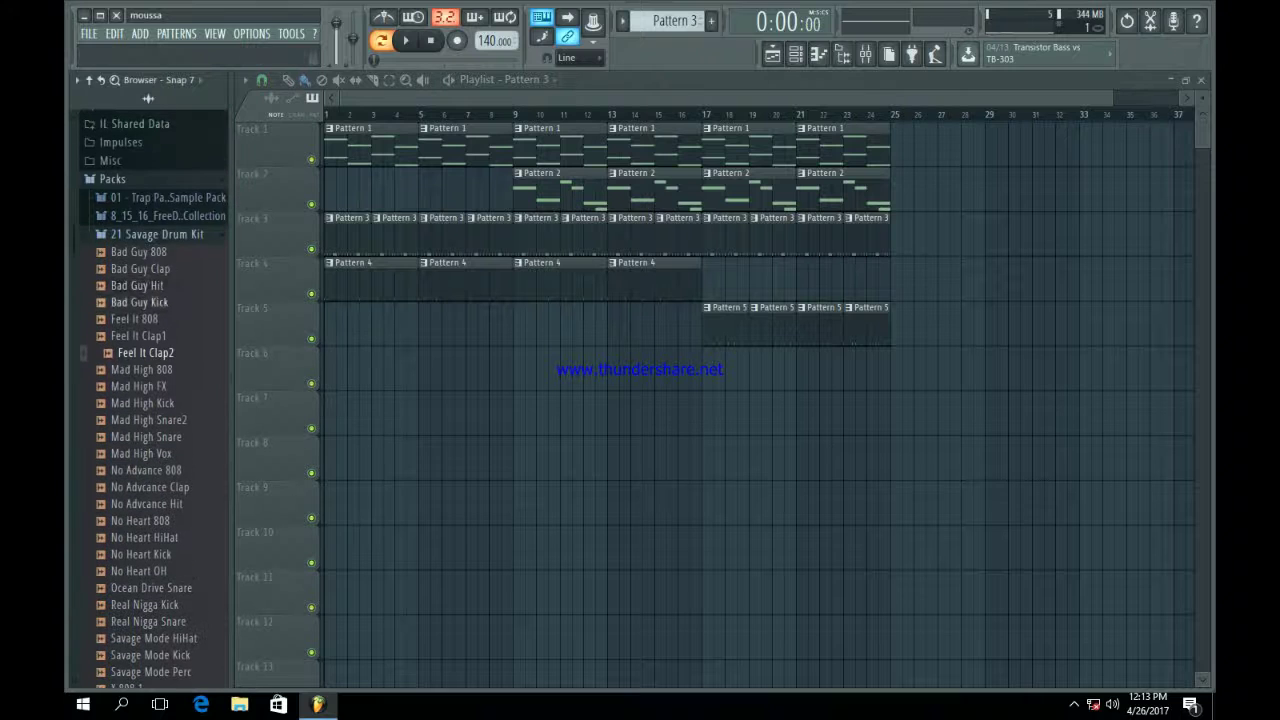
pyautogui.click(138, 286)
pyautogui.click(146, 252)
# - Open the Crashes folder of the CrxshSite kit and audition its crash samples
pyautogui.click(157, 234)
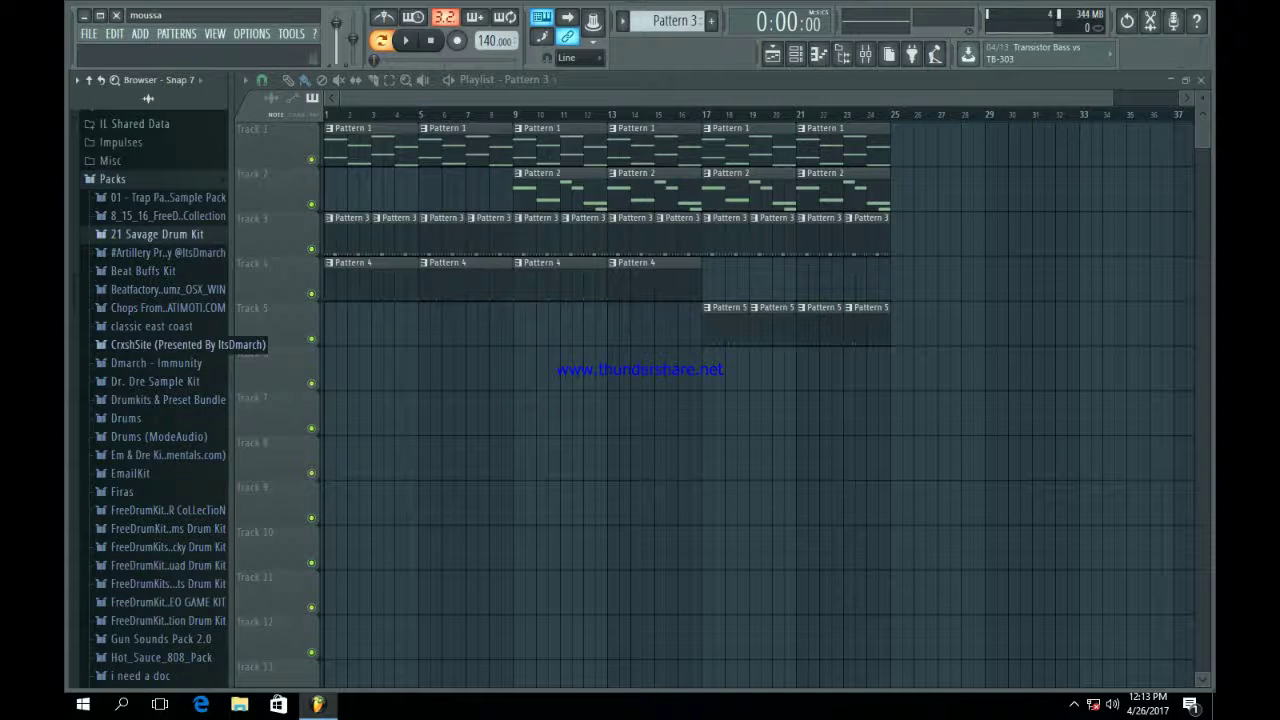
pyautogui.click(168, 344)
pyautogui.click(140, 418)
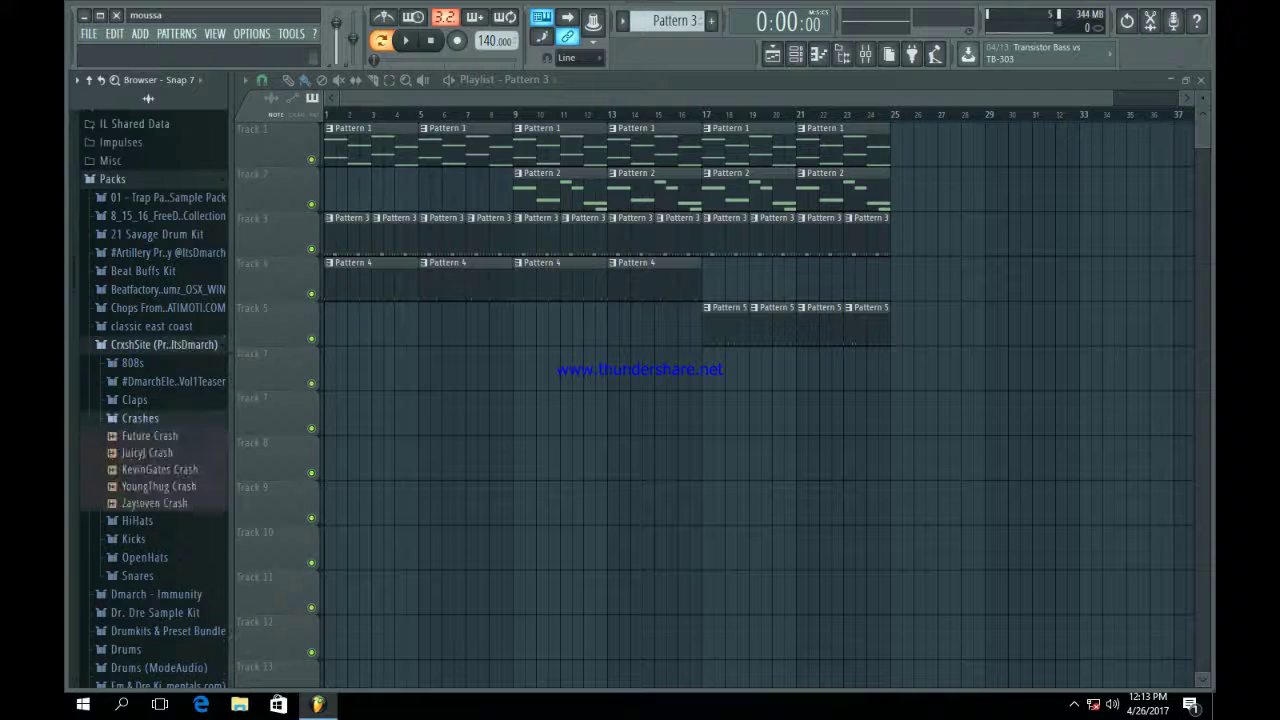
pyautogui.click(156, 436)
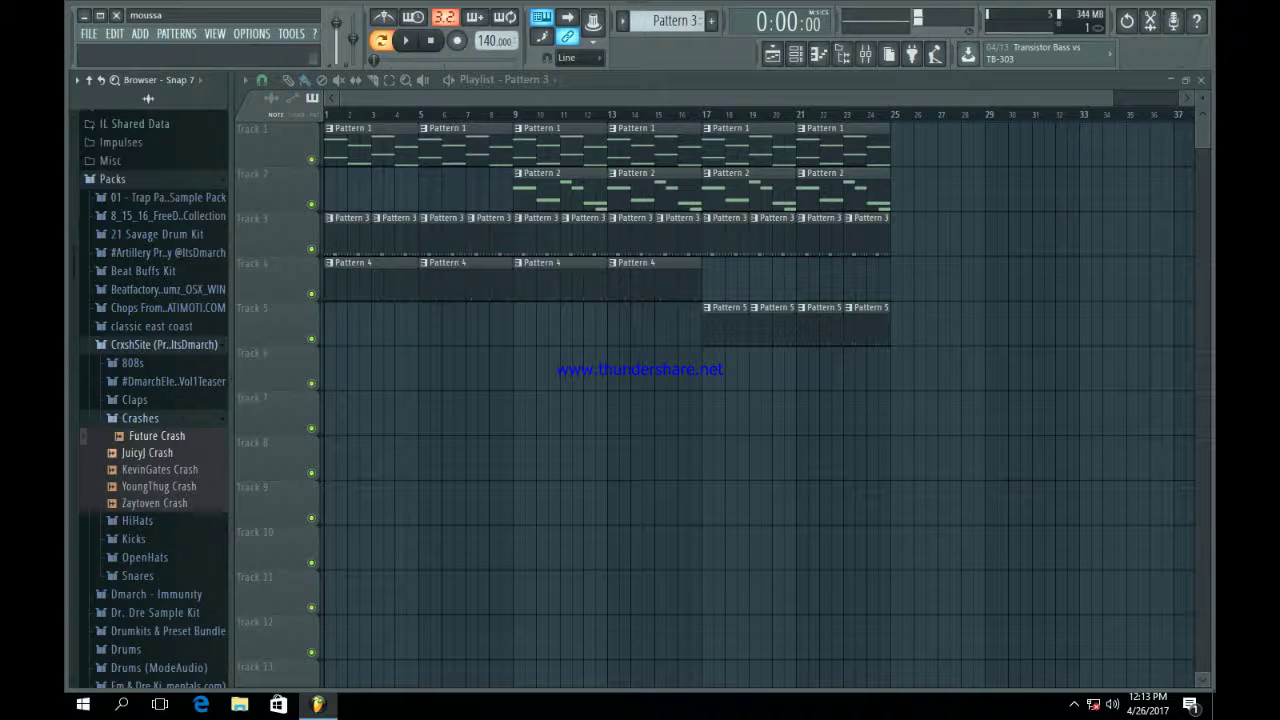
pyautogui.press('Down')
pyautogui.press('Down')
pyautogui.press('Down')
# - Place the Future Crash sample on Track 6 and align its start exactly with bar 17
pyautogui.moveTo(156, 436); pyautogui.dragTo(707, 372)
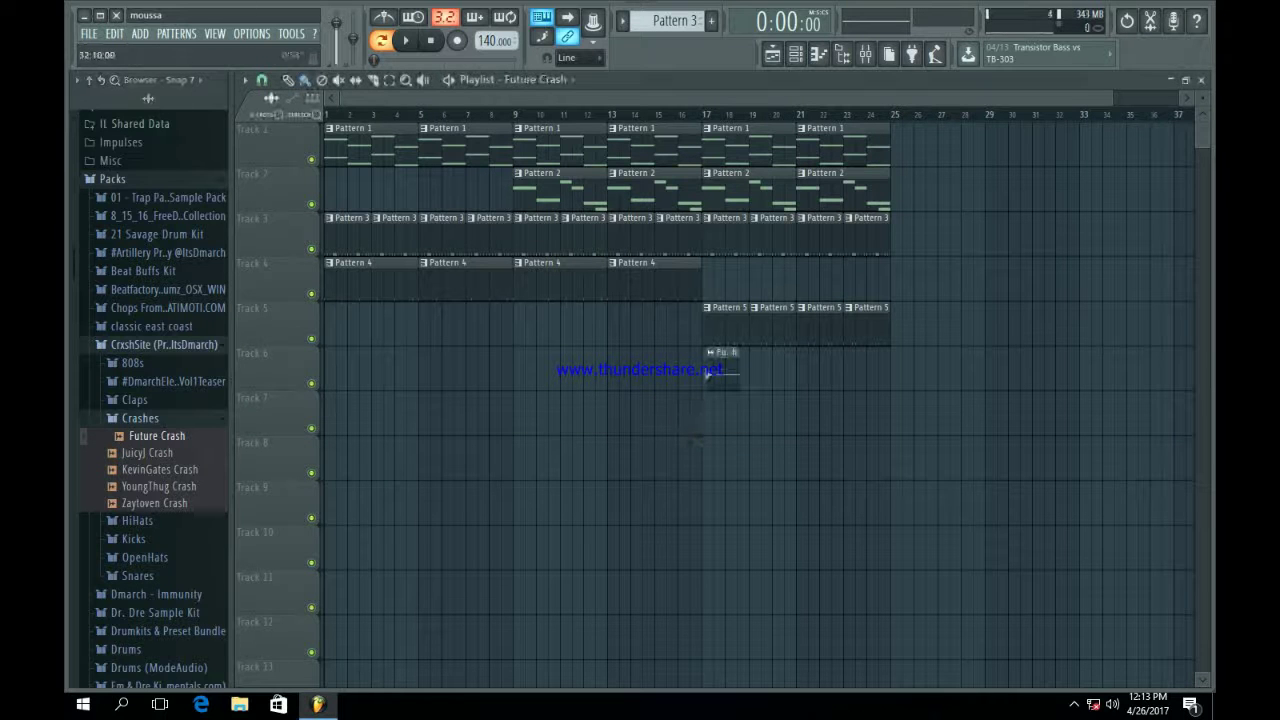
pyautogui.moveTo(1111, 98); pyautogui.dragTo(841, 98)
pyautogui.moveTo(631, 374); pyautogui.dragTo(625, 374)
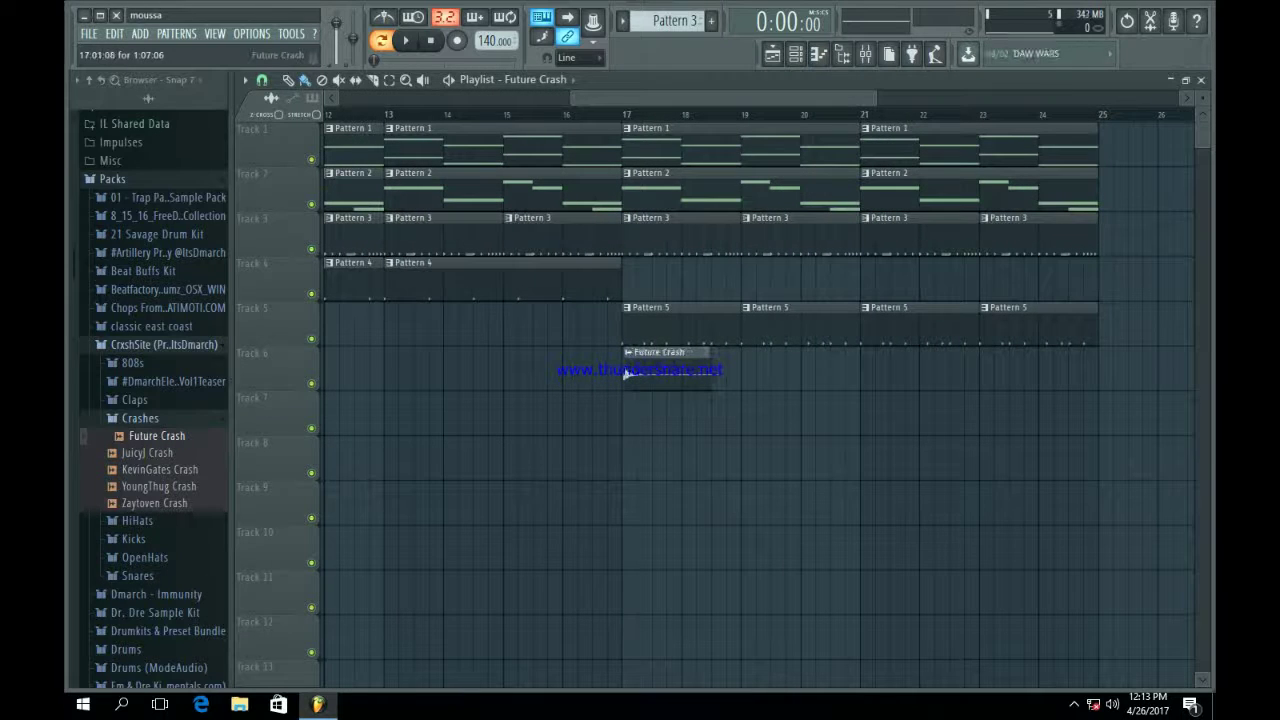
pyautogui.moveTo(876, 98); pyautogui.dragTo(722, 98)
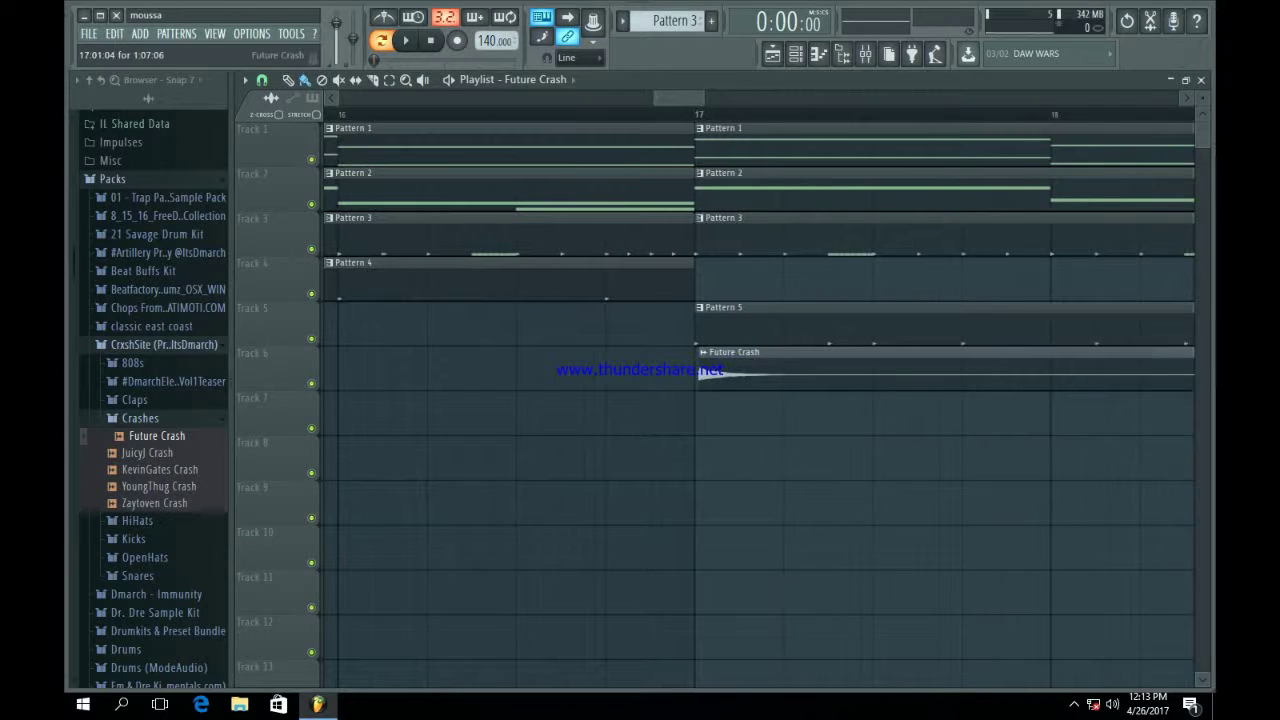
# - Examine the Future Crash channel's sample and level settings while previewing the sound
pyautogui.doubleClick(735, 368)
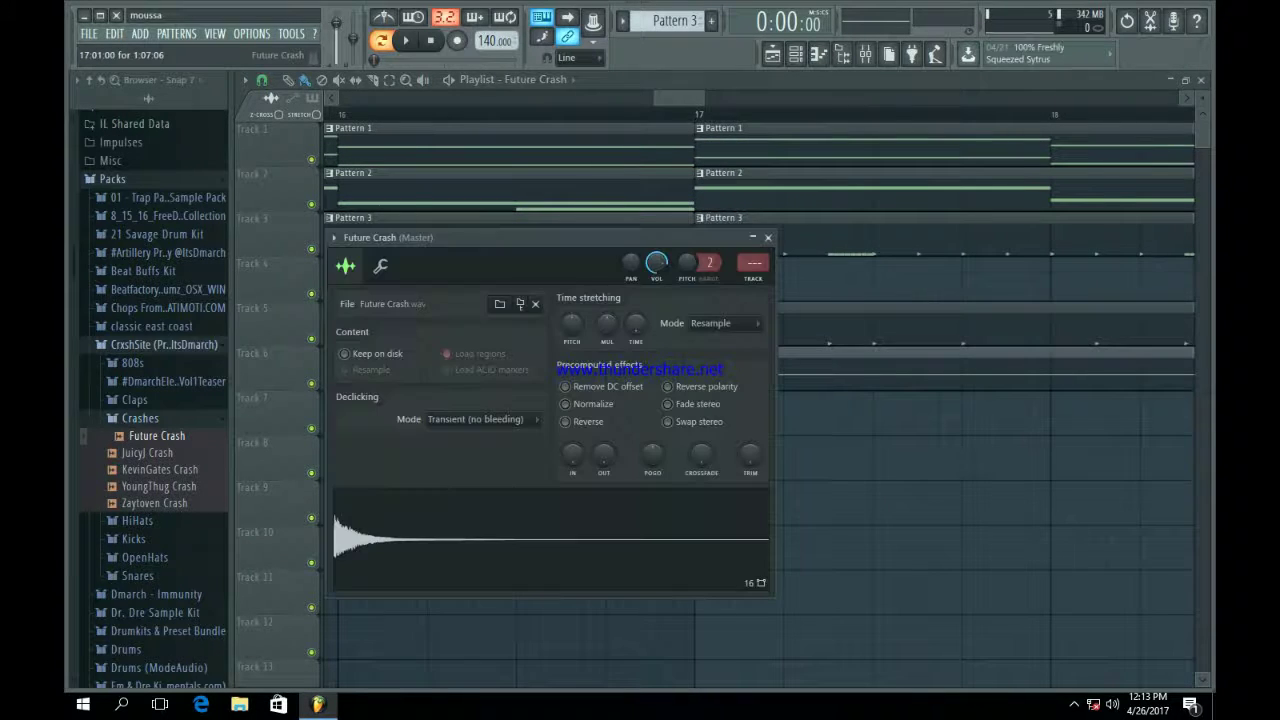
pyautogui.click(380, 265)
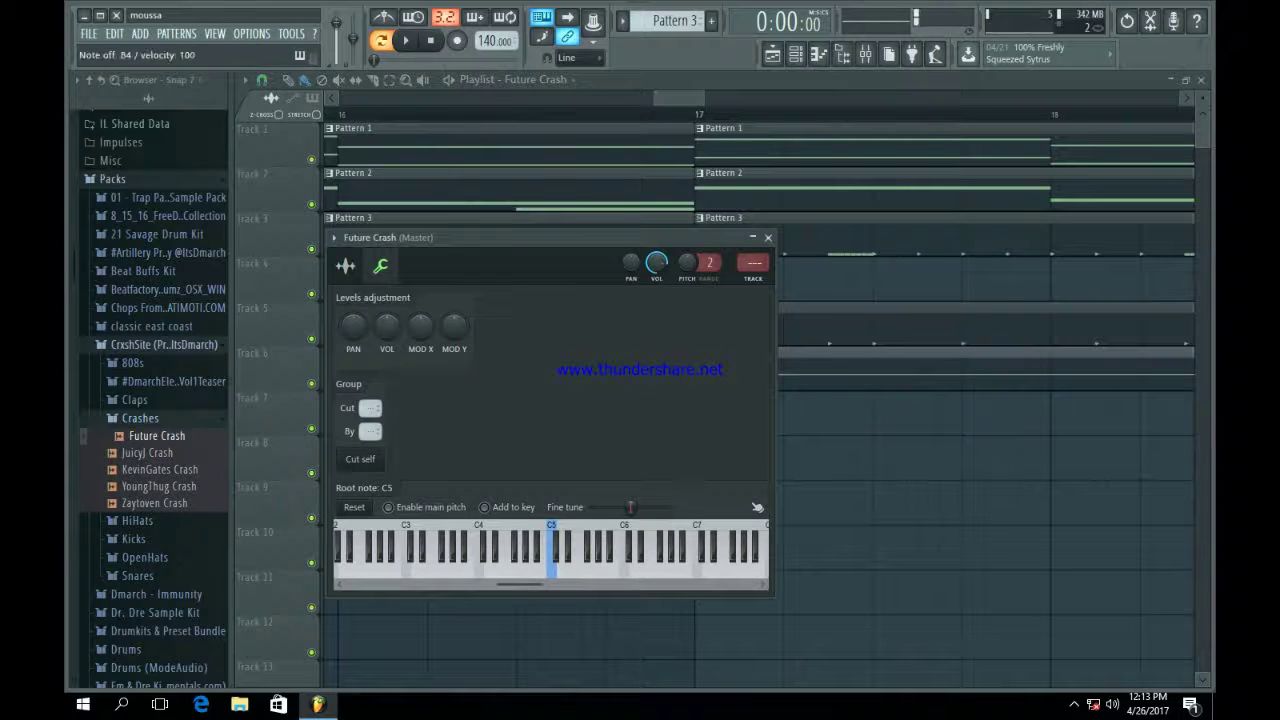
pyautogui.click(345, 265)
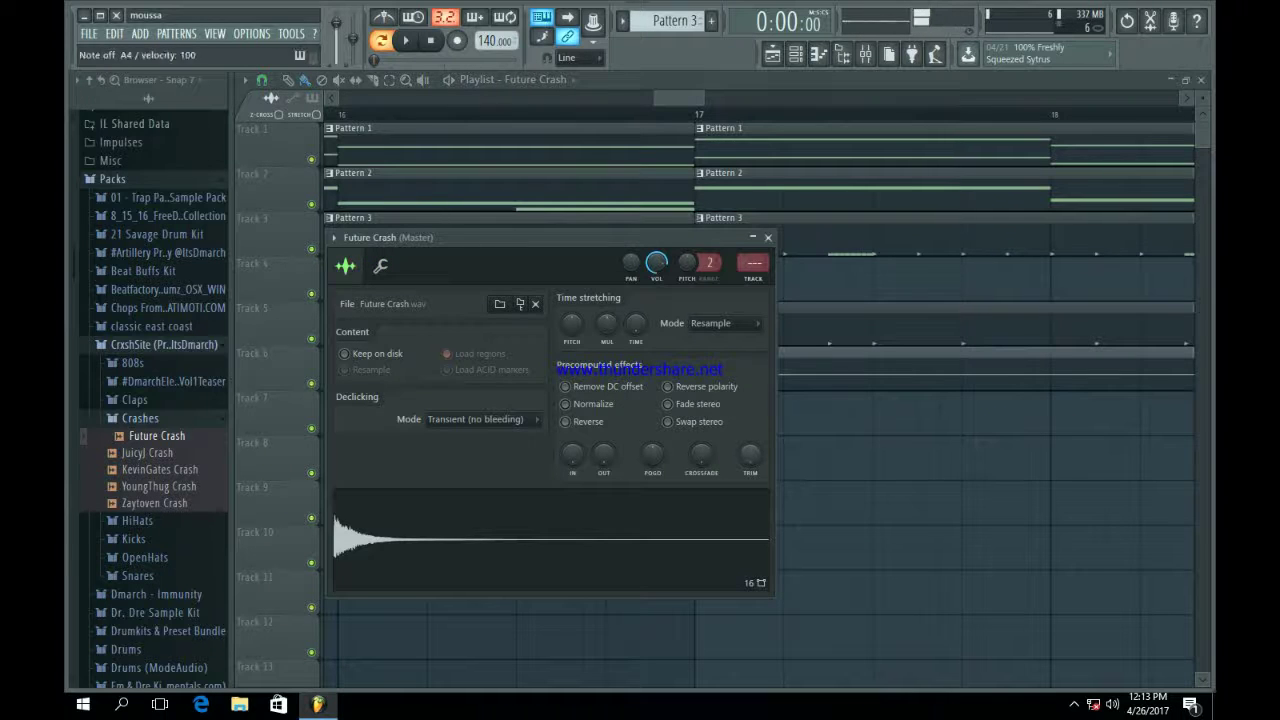
pyautogui.click(380, 265)
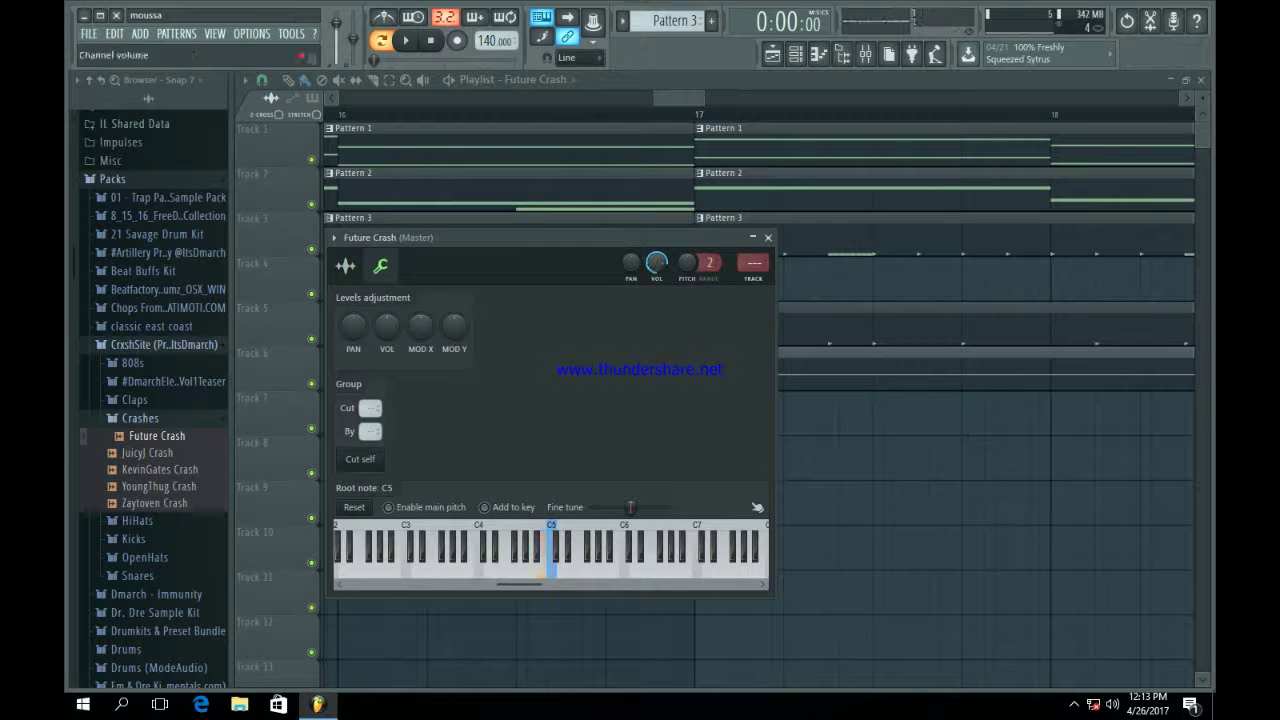
pyautogui.click(768, 237)
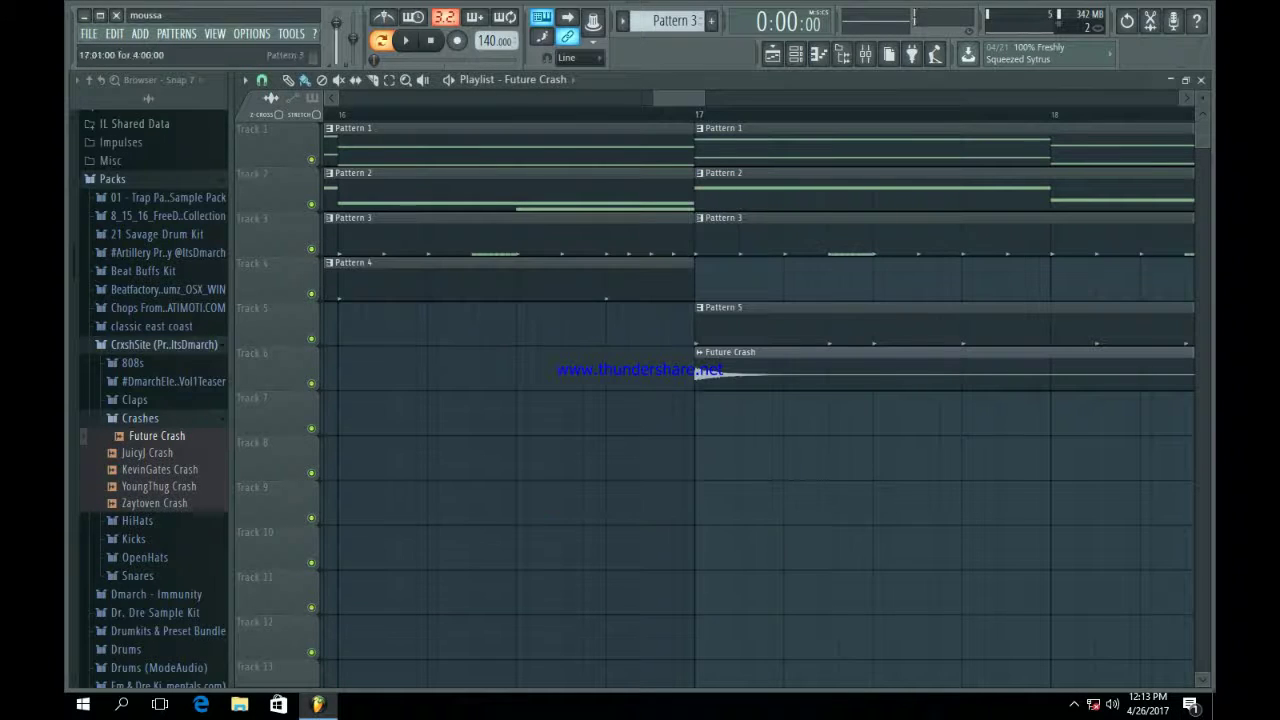
# - Duplicate the Pattern 1, 2, 3 and 5 clips from bars 17 to 24 so they continue through bar 32
pyautogui.moveTo(655, 98); pyautogui.dragTo(340, 98)
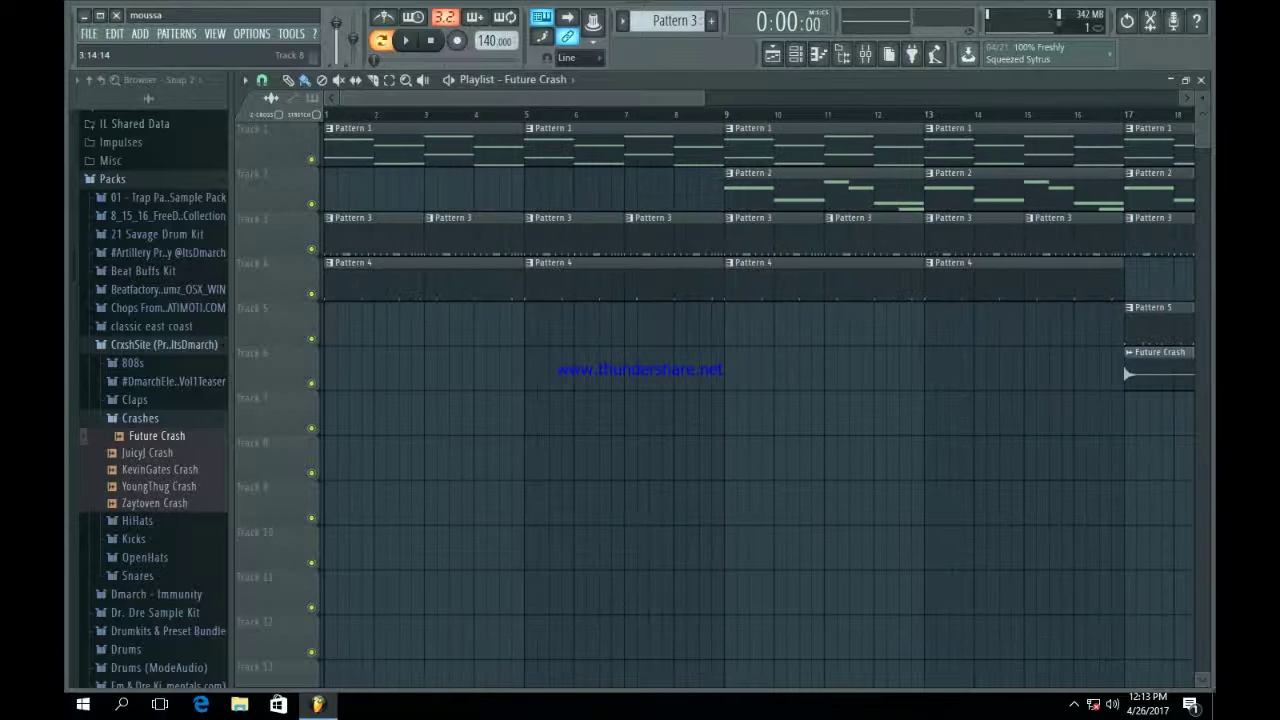
pyautogui.moveTo(703, 98); pyautogui.dragTo(1170, 98)
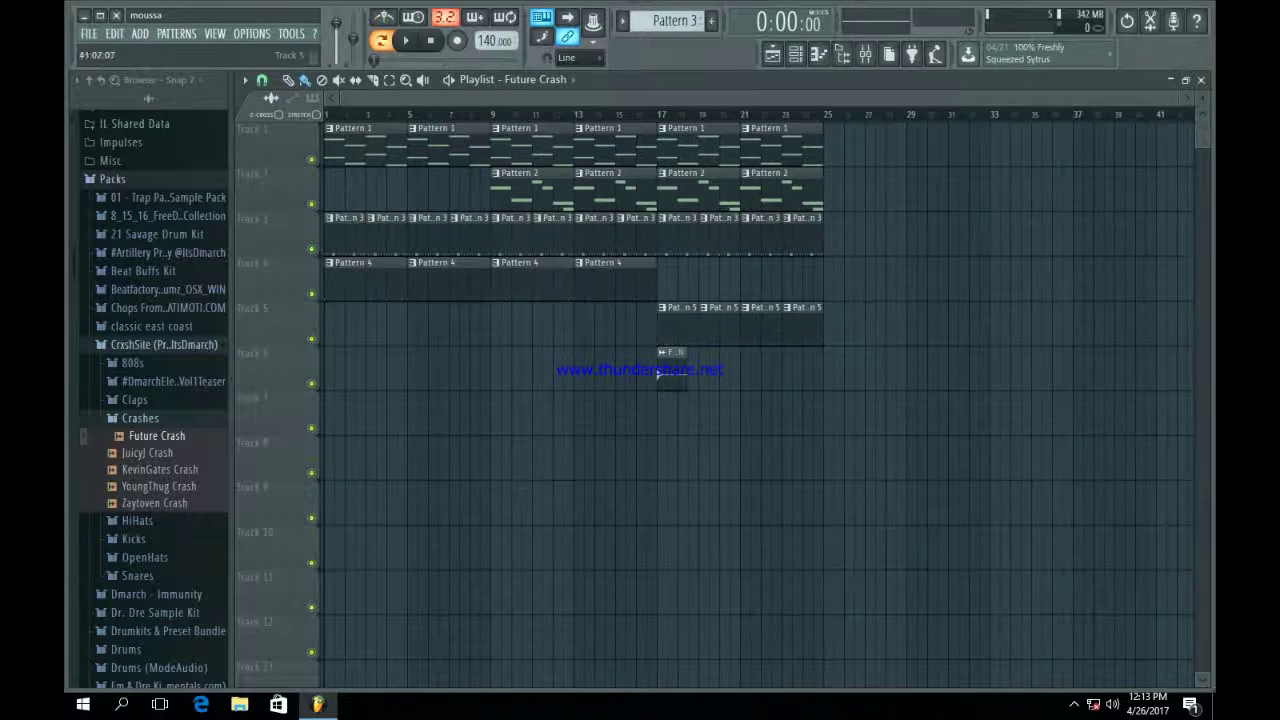
pyautogui.moveTo(949, 346); pyautogui.dragTo(676, 120)
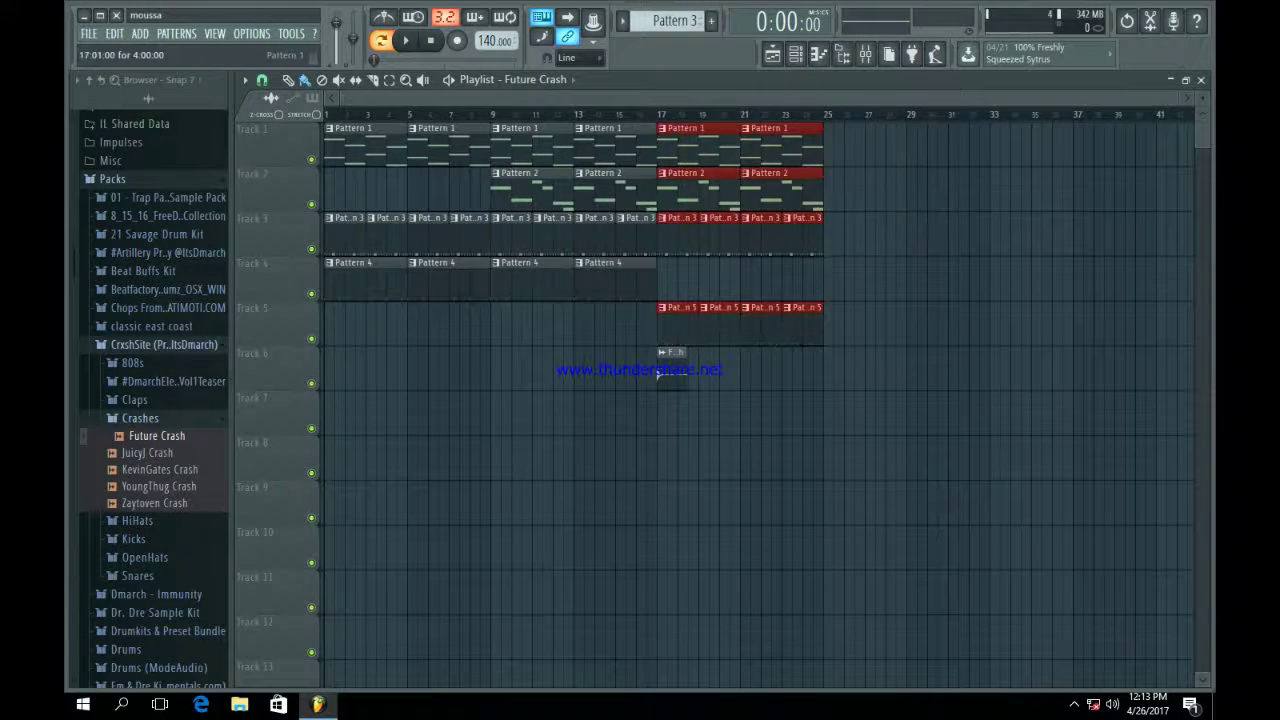
pyautogui.hotkey('ctrl', 'b')
pyautogui.keyDown('ctrl'); pyautogui.click(560, 500); pyautogui.keyUp('ctrl')
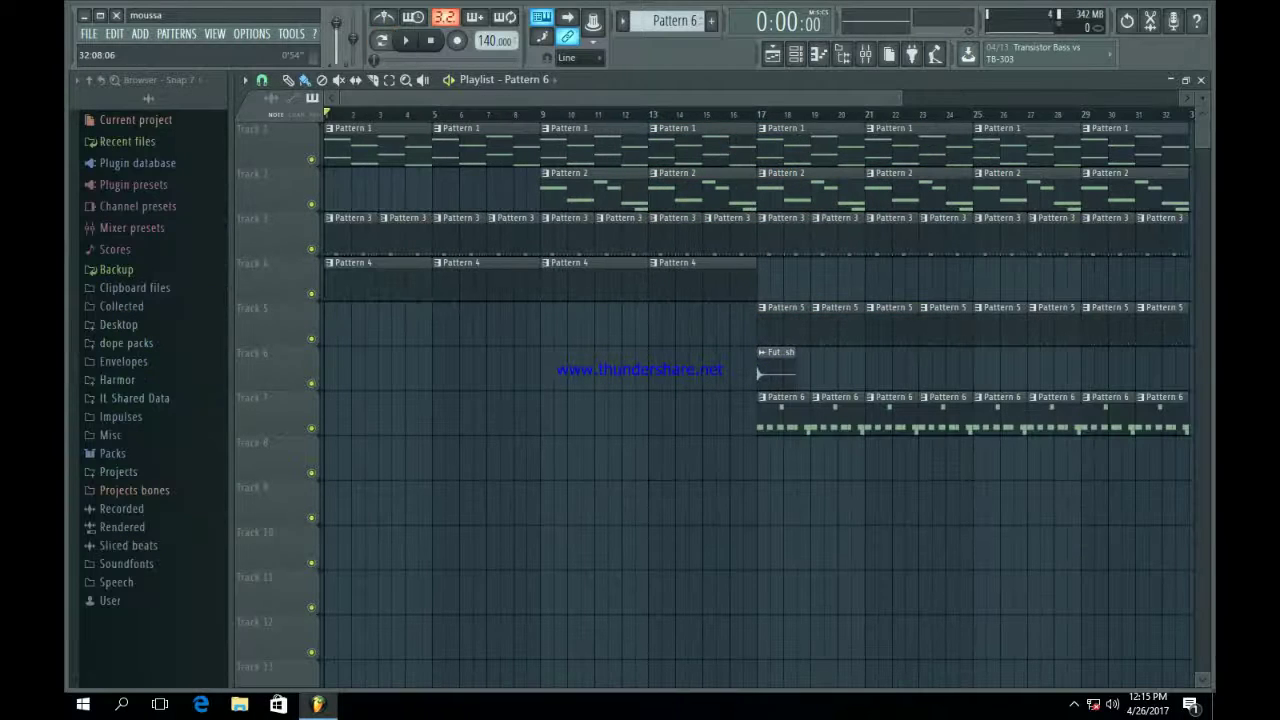
# - Play the song, raise the Bad Guy Kick channel's volume level to 110%, and return to the playlist
pyautogui.moveTo(898, 98); pyautogui.dragTo(1134, 98)
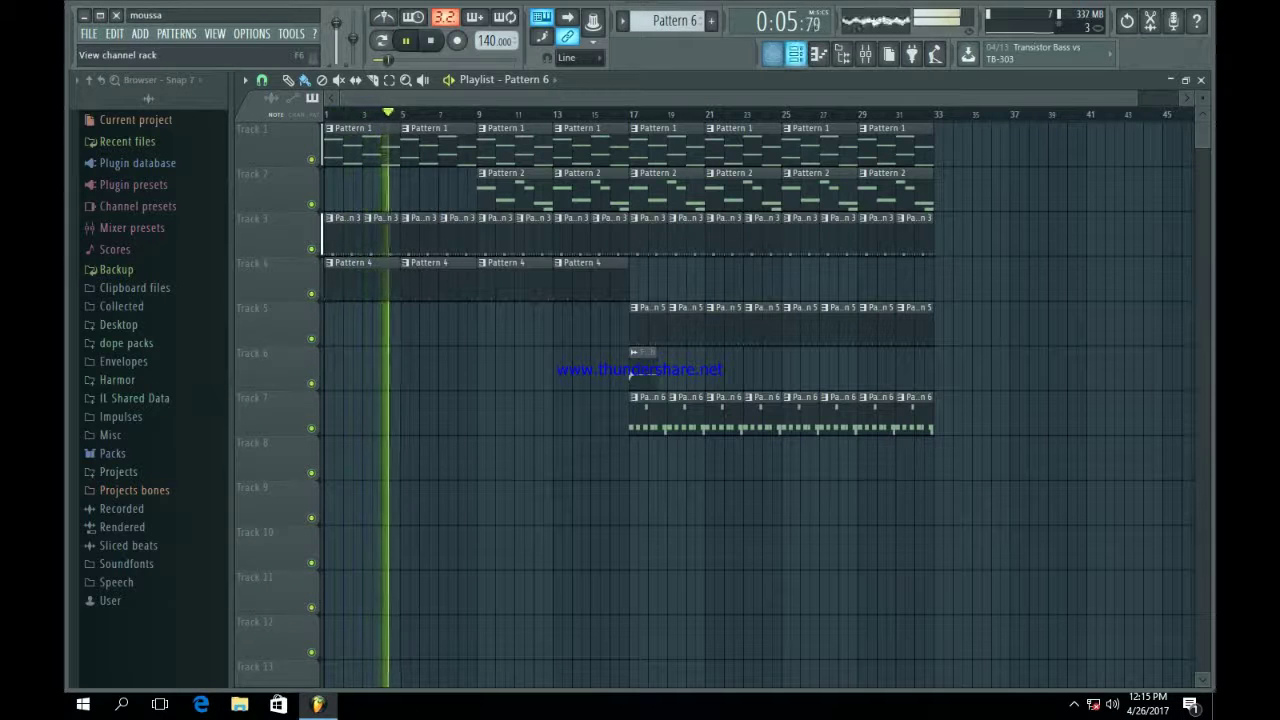
pyautogui.click(795, 54)
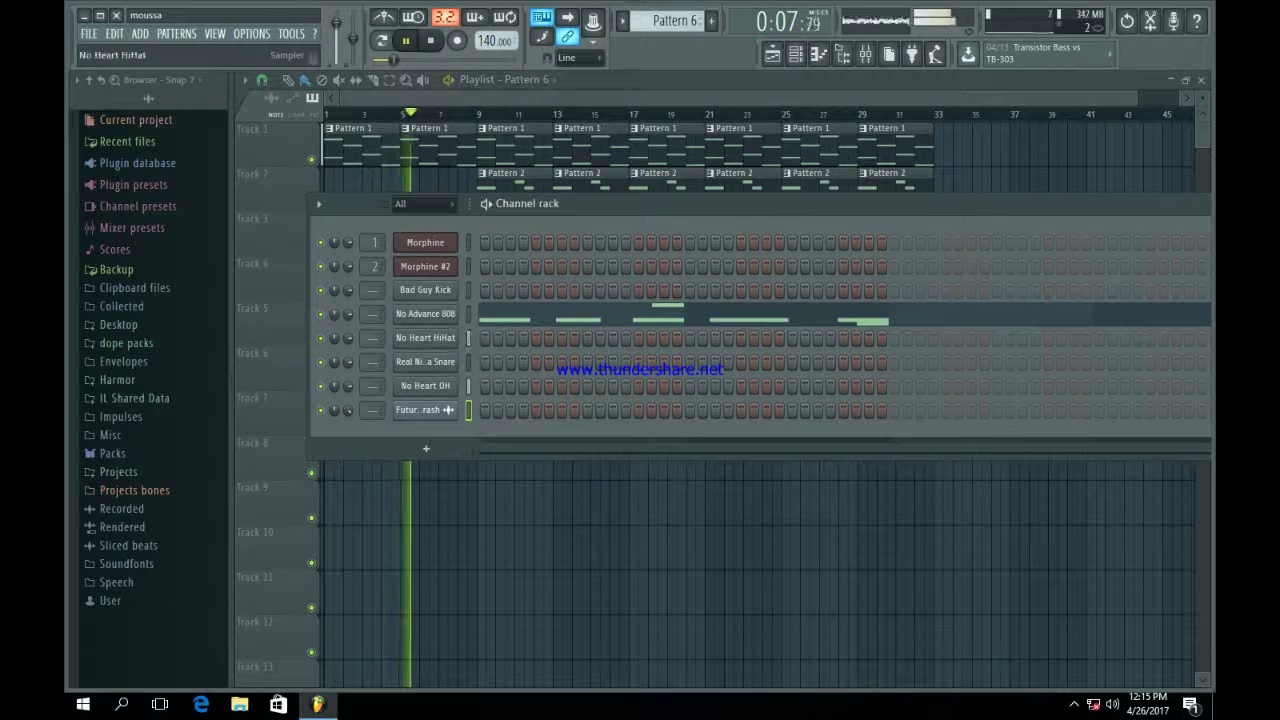
pyautogui.click(425, 289)
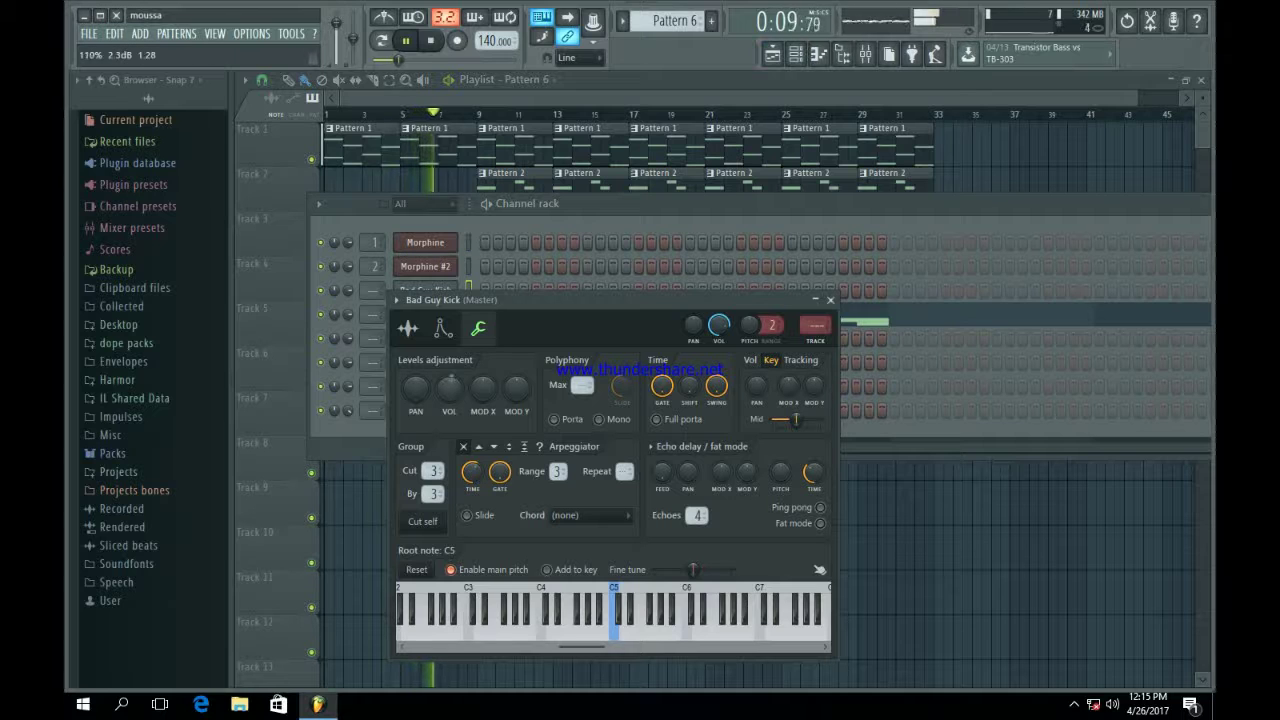
pyautogui.click(830, 301)
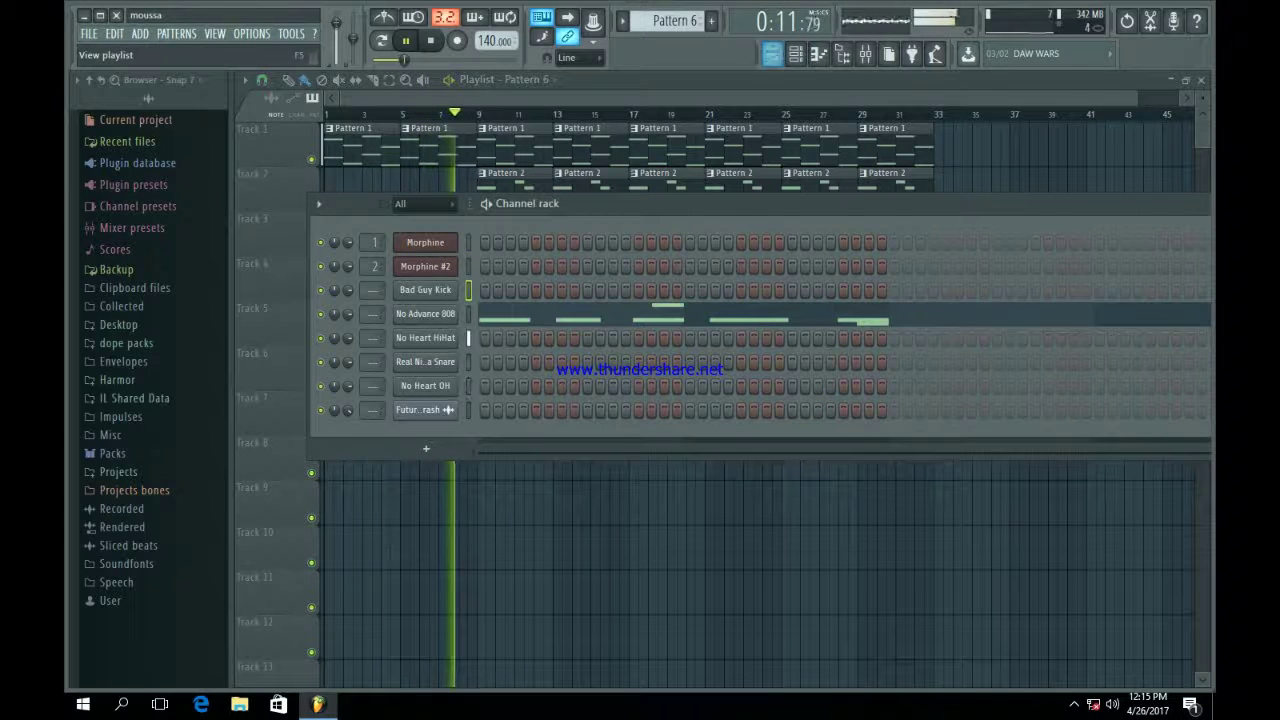
pyautogui.click(772, 54)
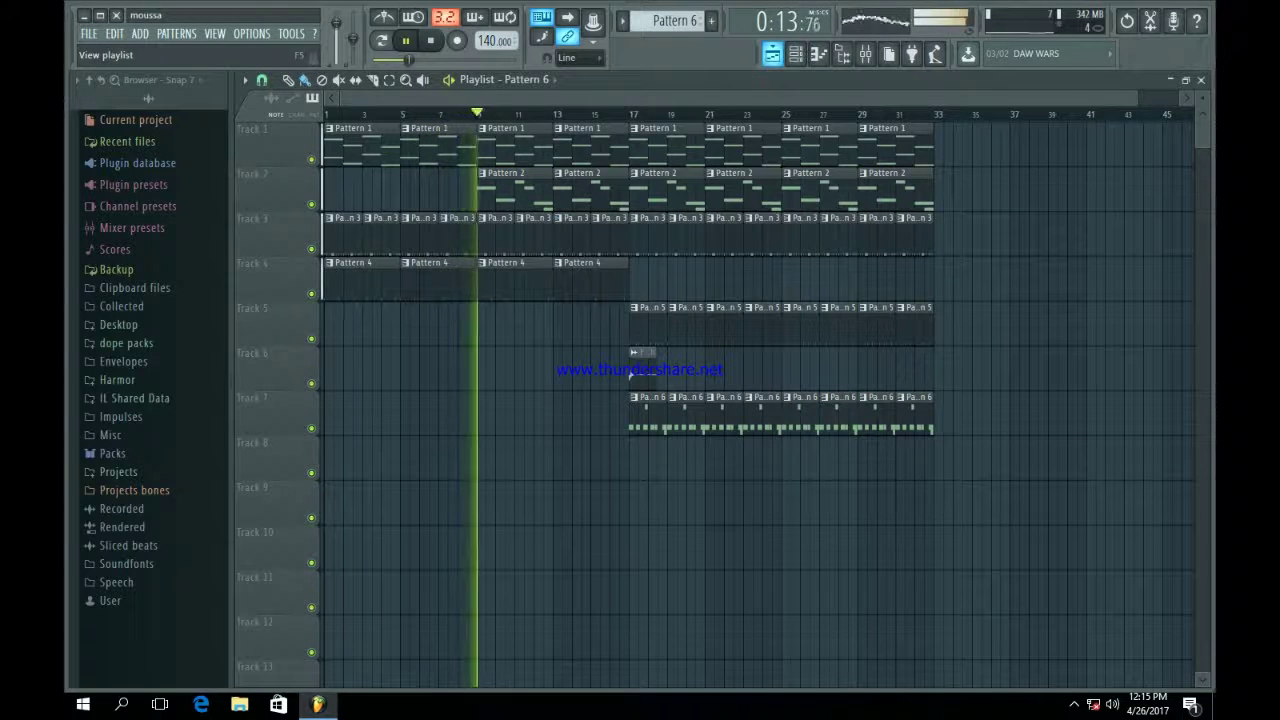